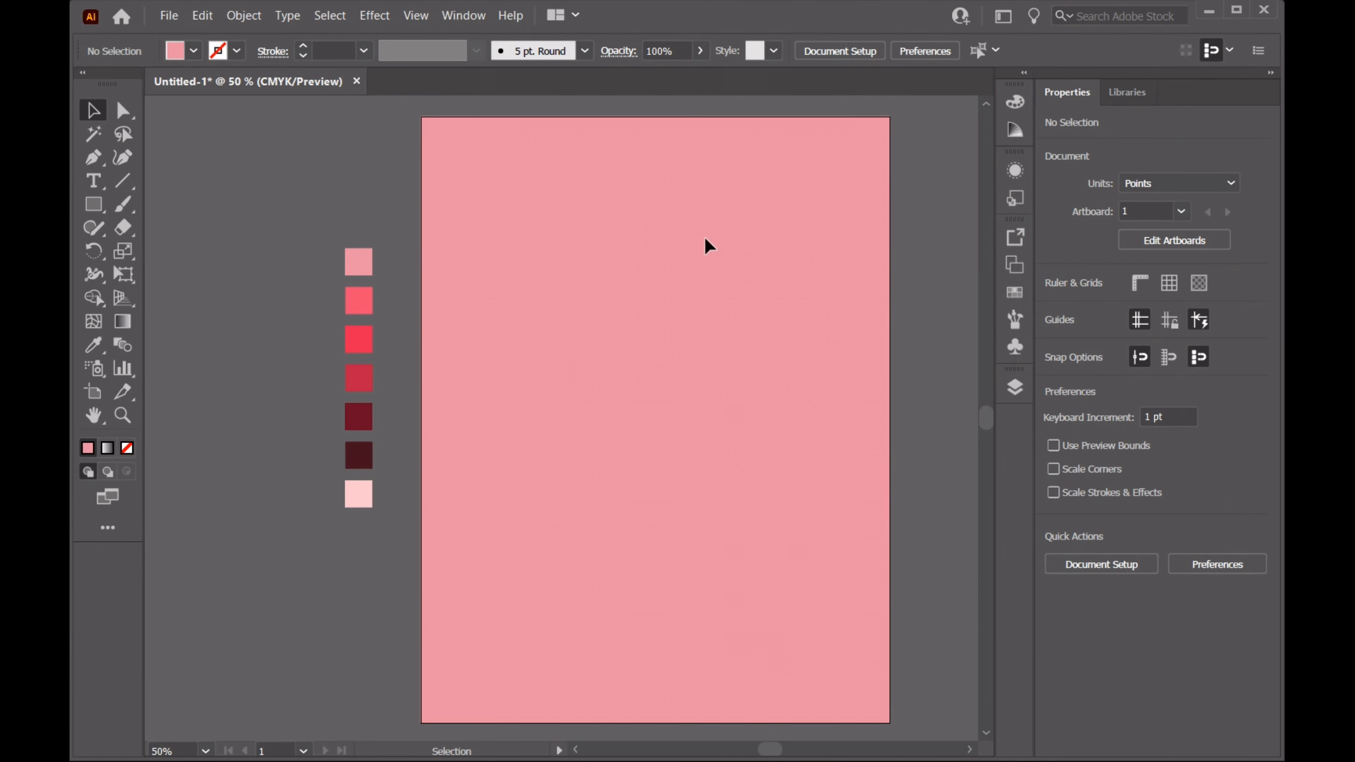
Draw a closed hill shape with the Pen tool, with an uneven top edge and its base along the artboard's bottom corners
left_click(95, 158)
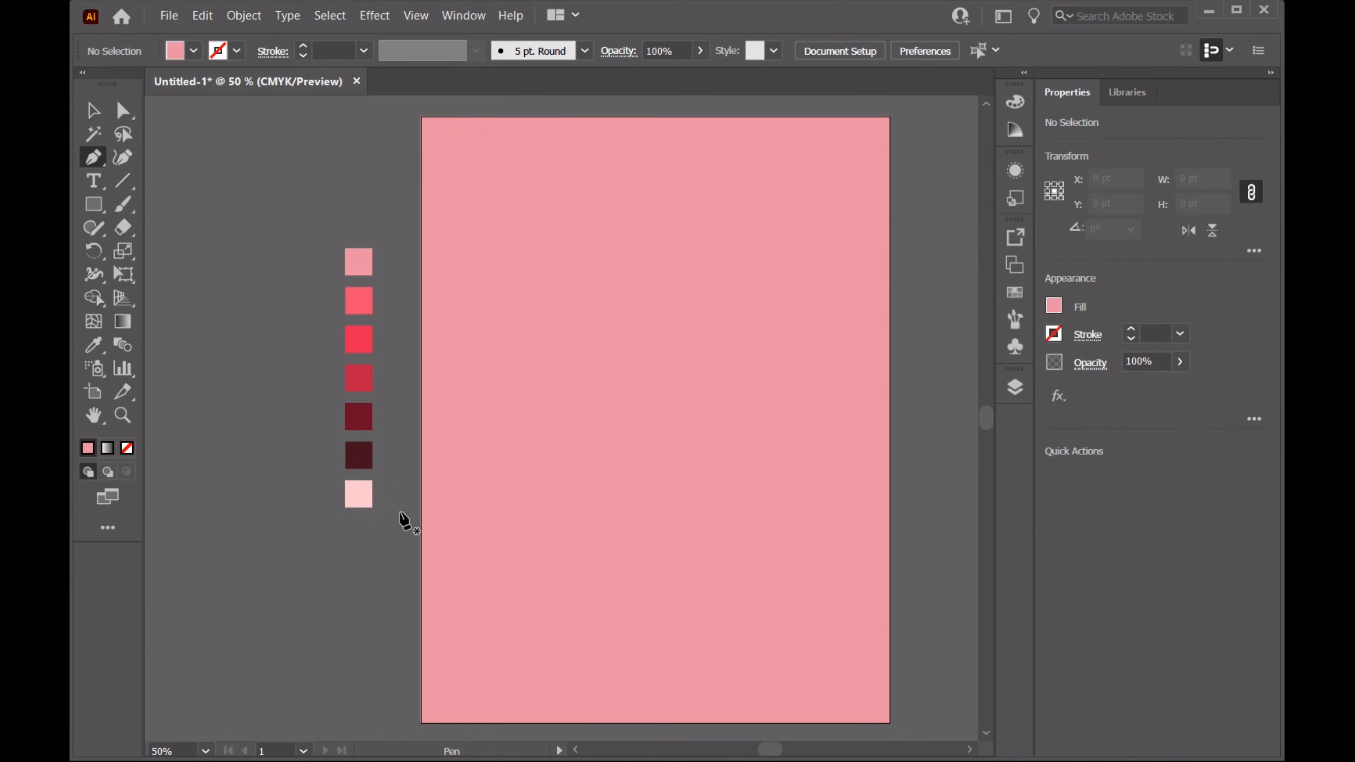
left_click(422, 437)
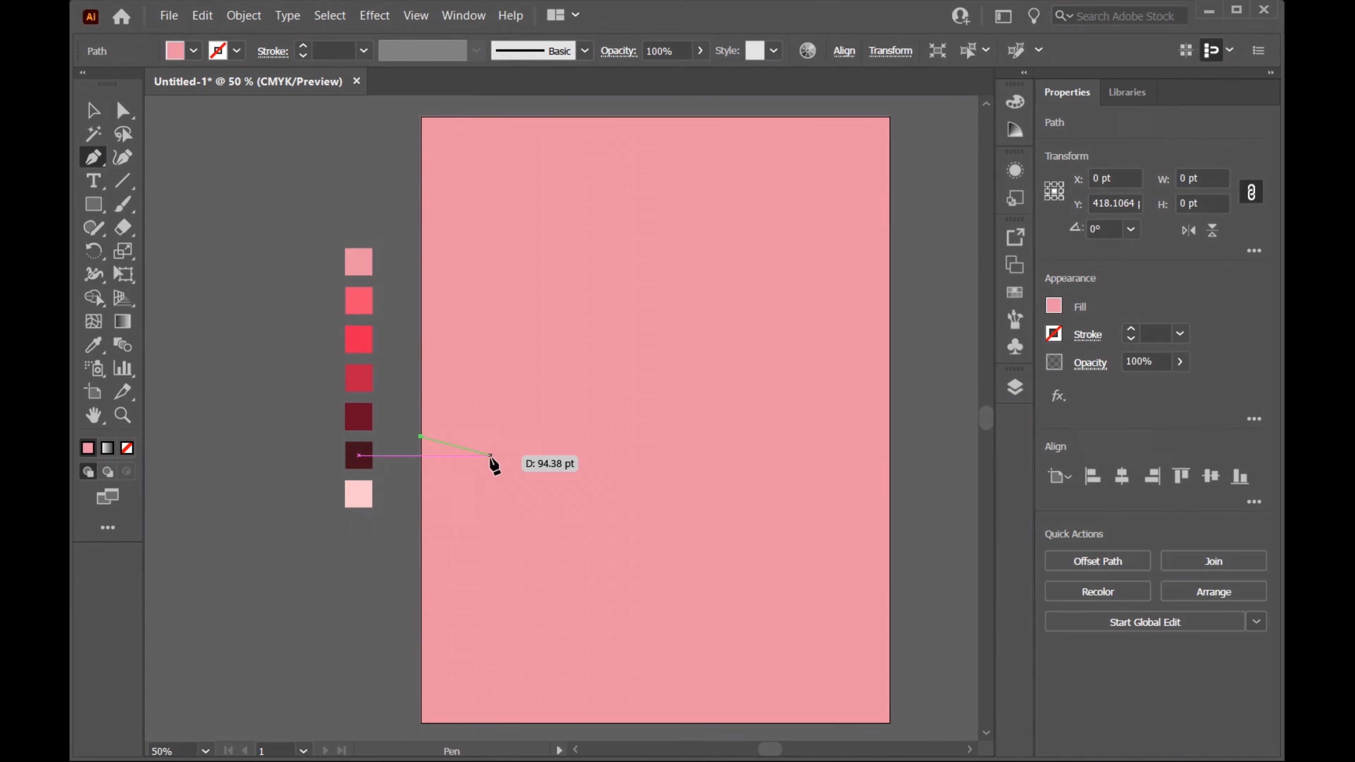
left_click(479, 456)
left_click(594, 452)
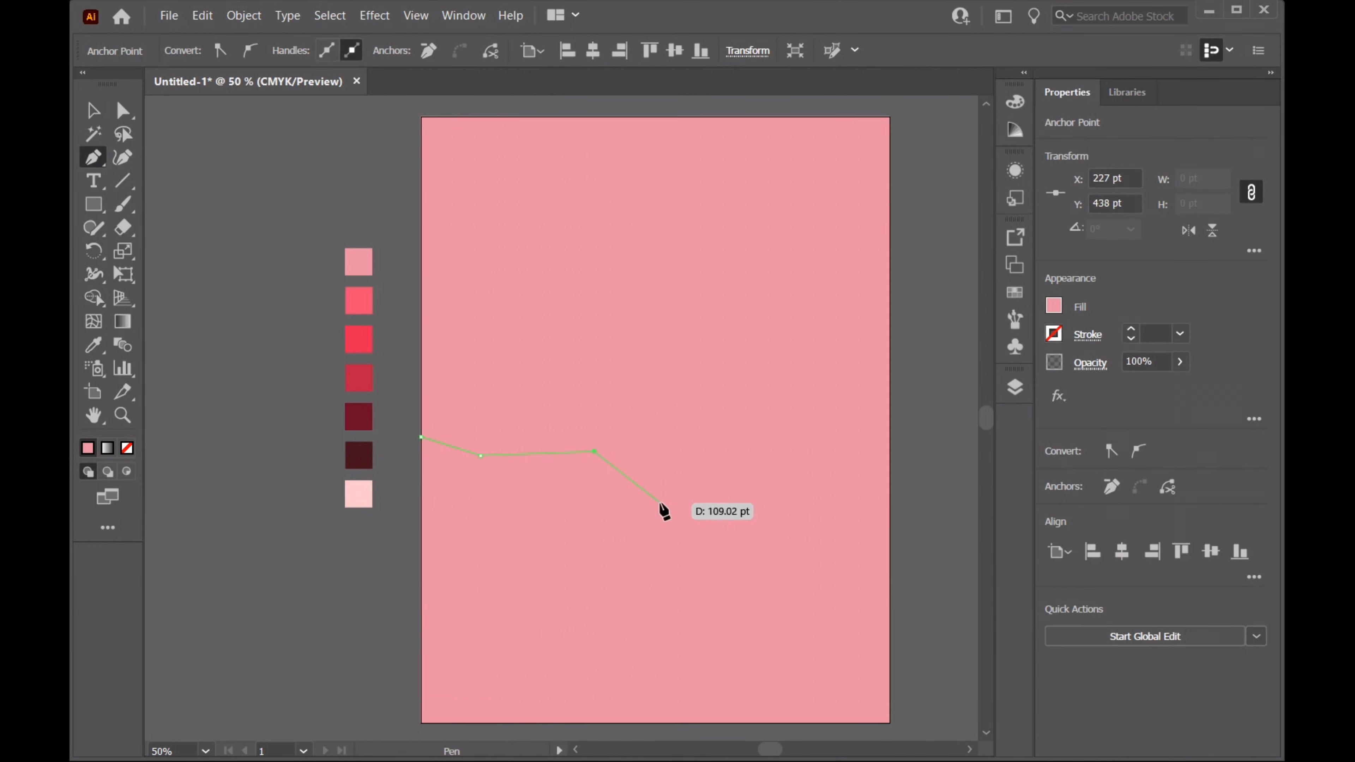
left_click(662, 503)
left_click(803, 481)
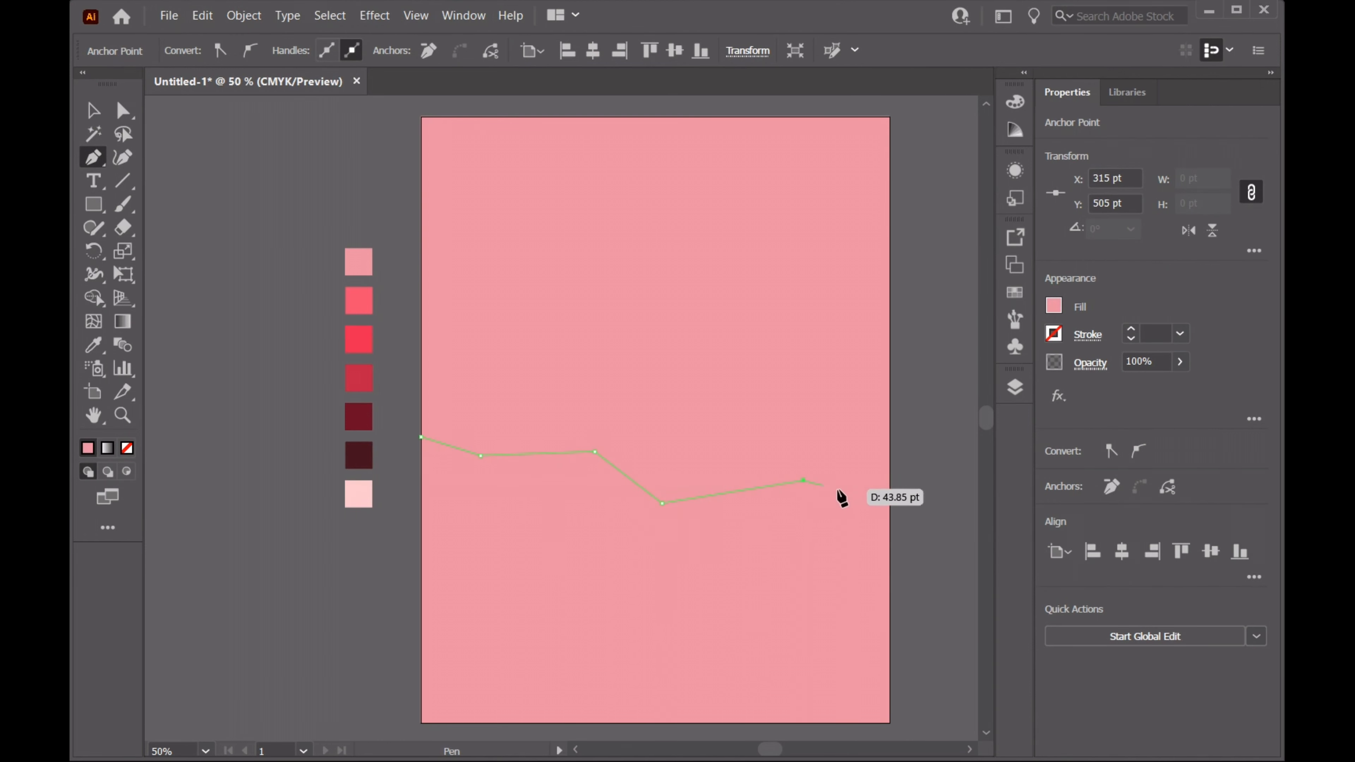
left_click(890, 515)
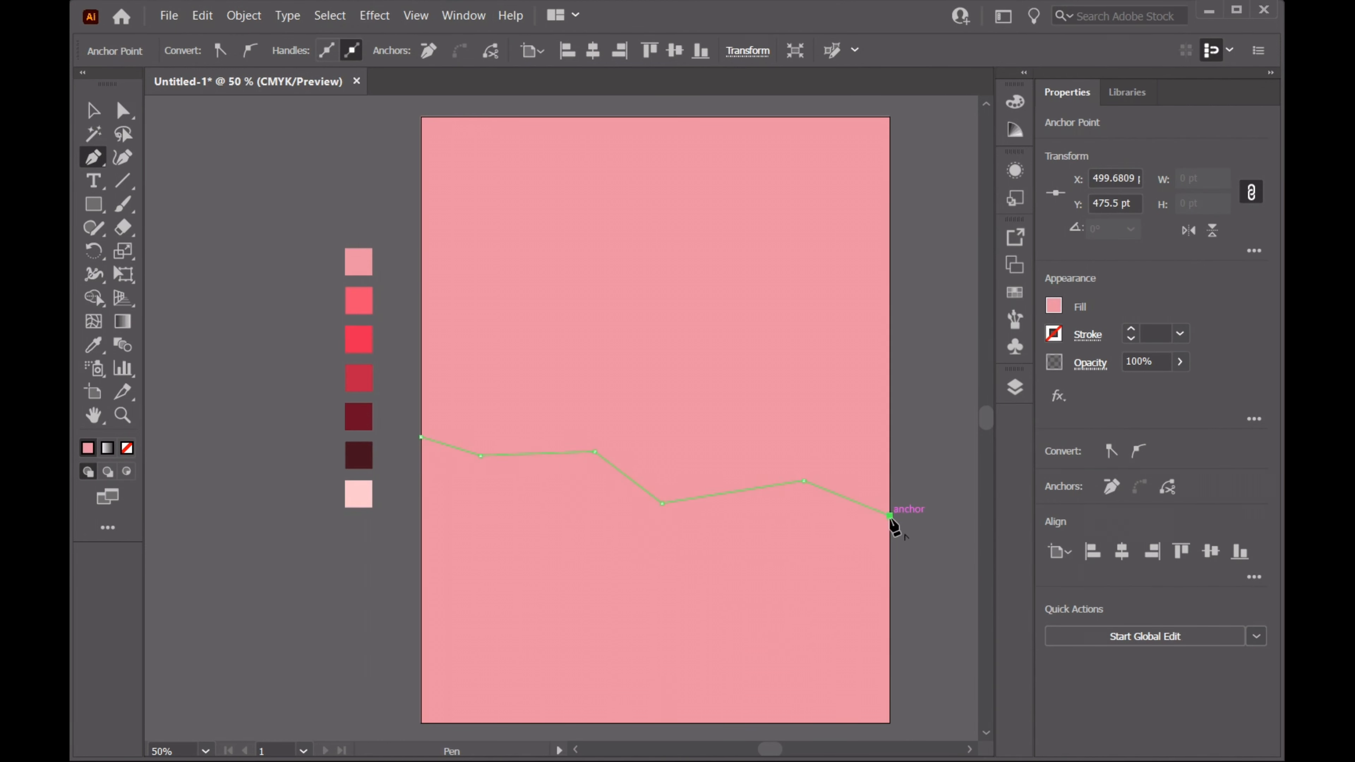
left_click(889, 722)
left_click(420, 723)
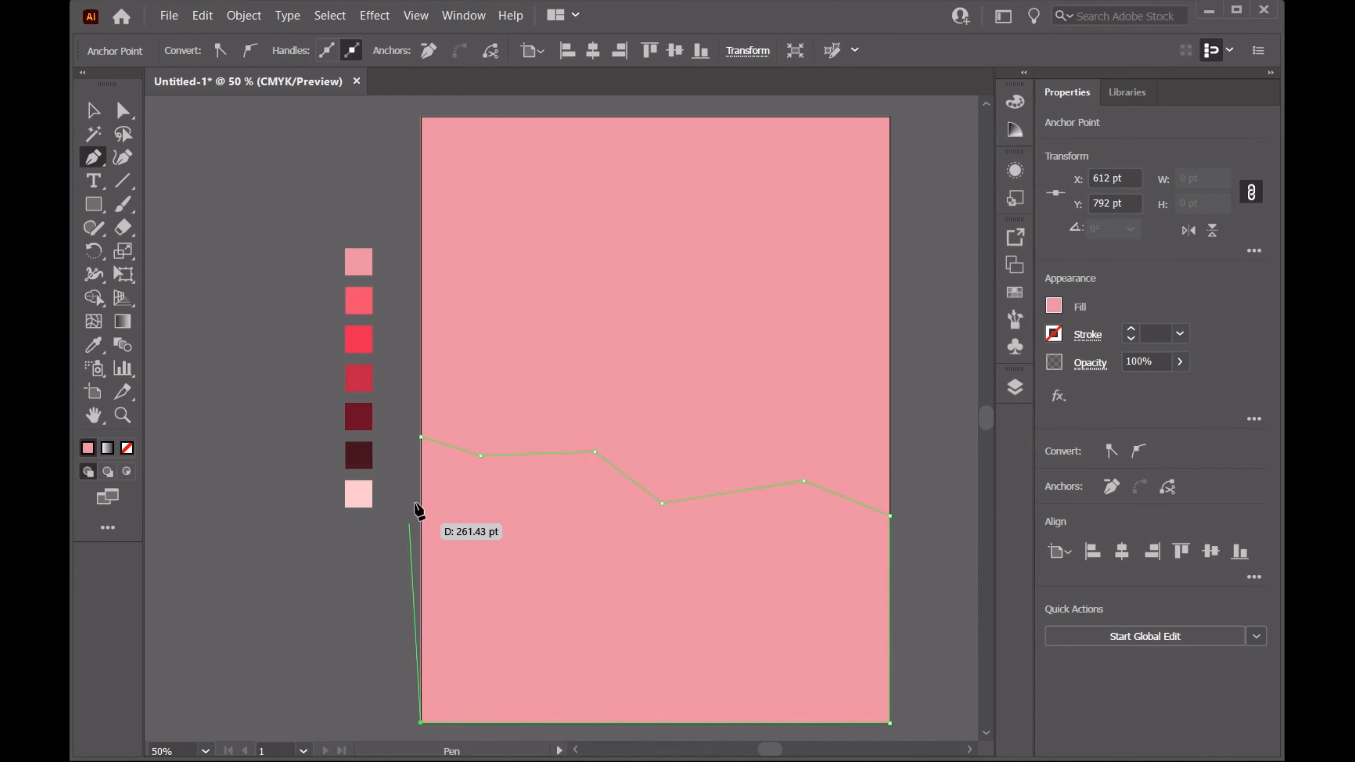
left_click(421, 437)
Fill the hill shape with the darkest maroon palette swatch using the Eyedropper, and deselect it
left_click(94, 347)
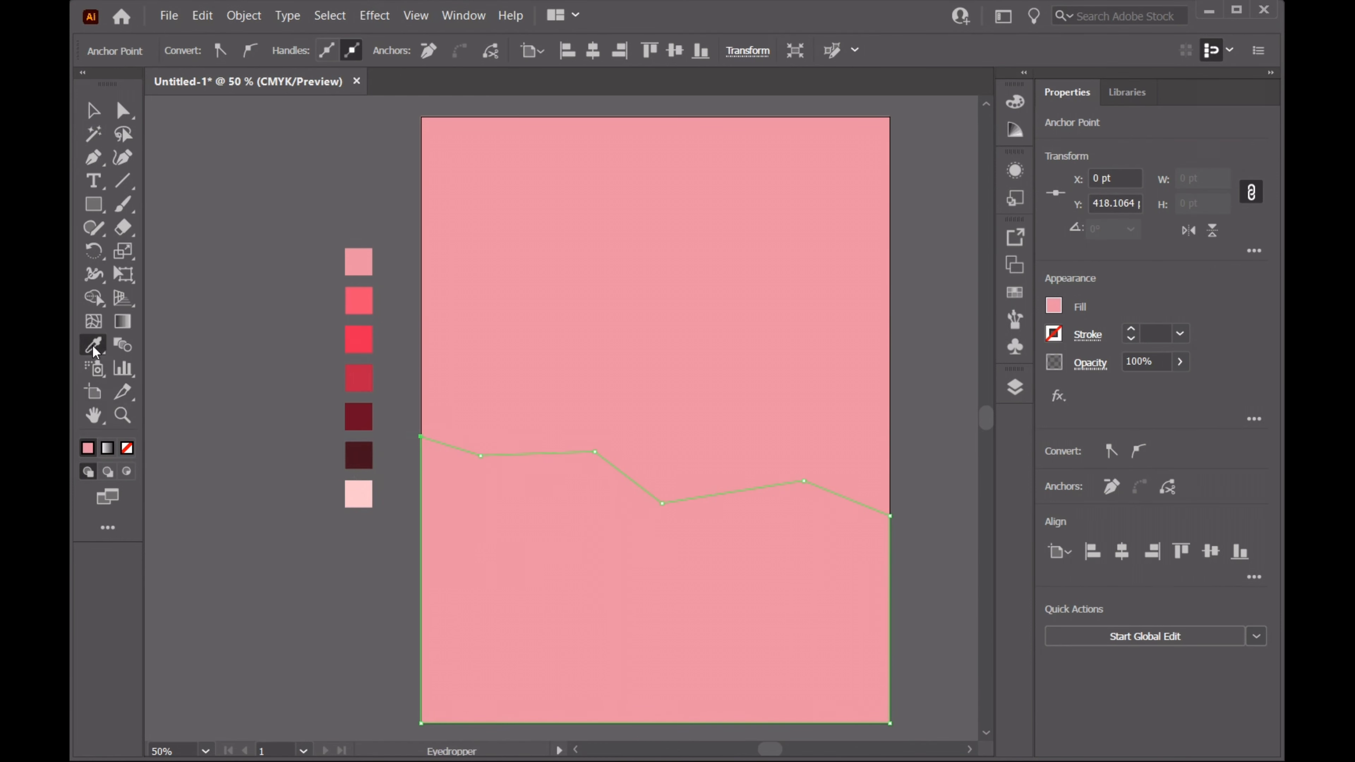
left_click(361, 468)
key("v")
left_click(245, 205)
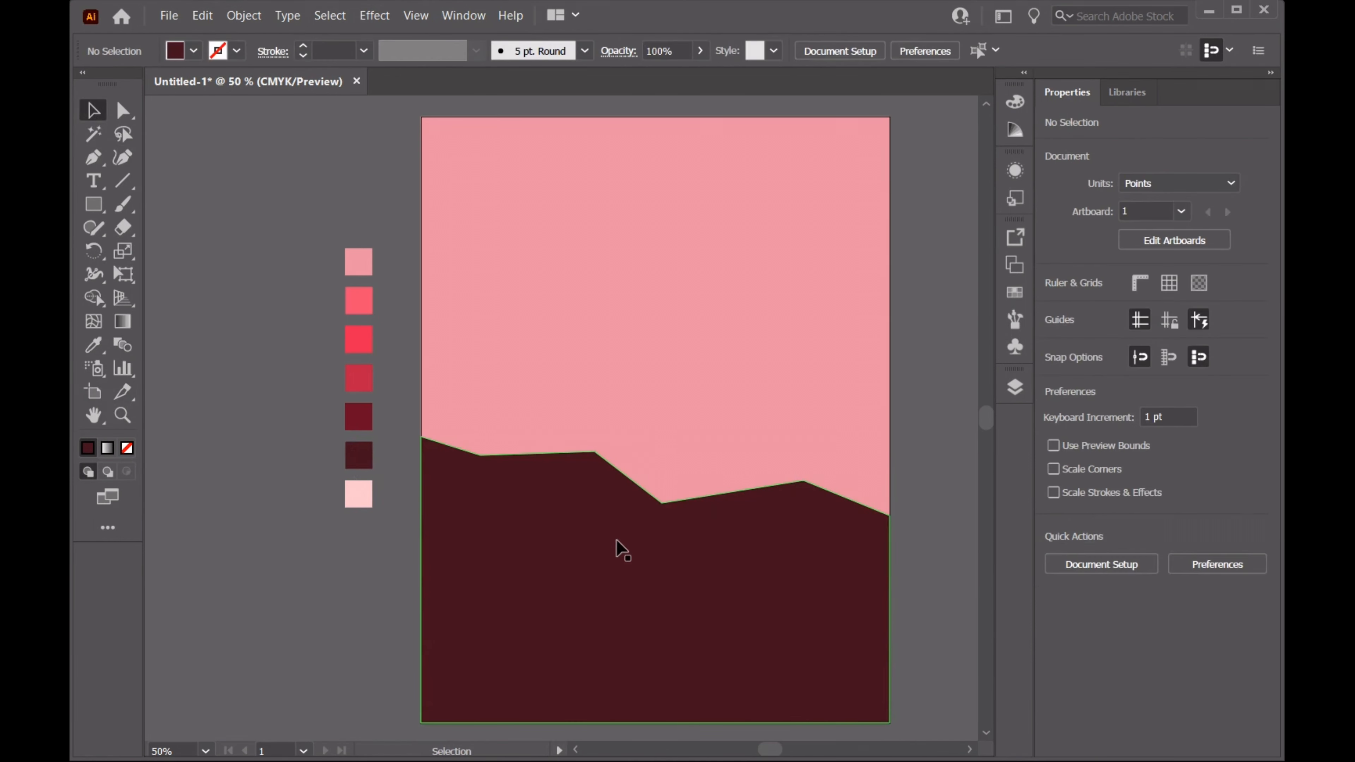
Round the inner corner points along the dark hill's top edge into smooth waves with the Curvature tool
left_click(559, 513)
left_click(122, 158)
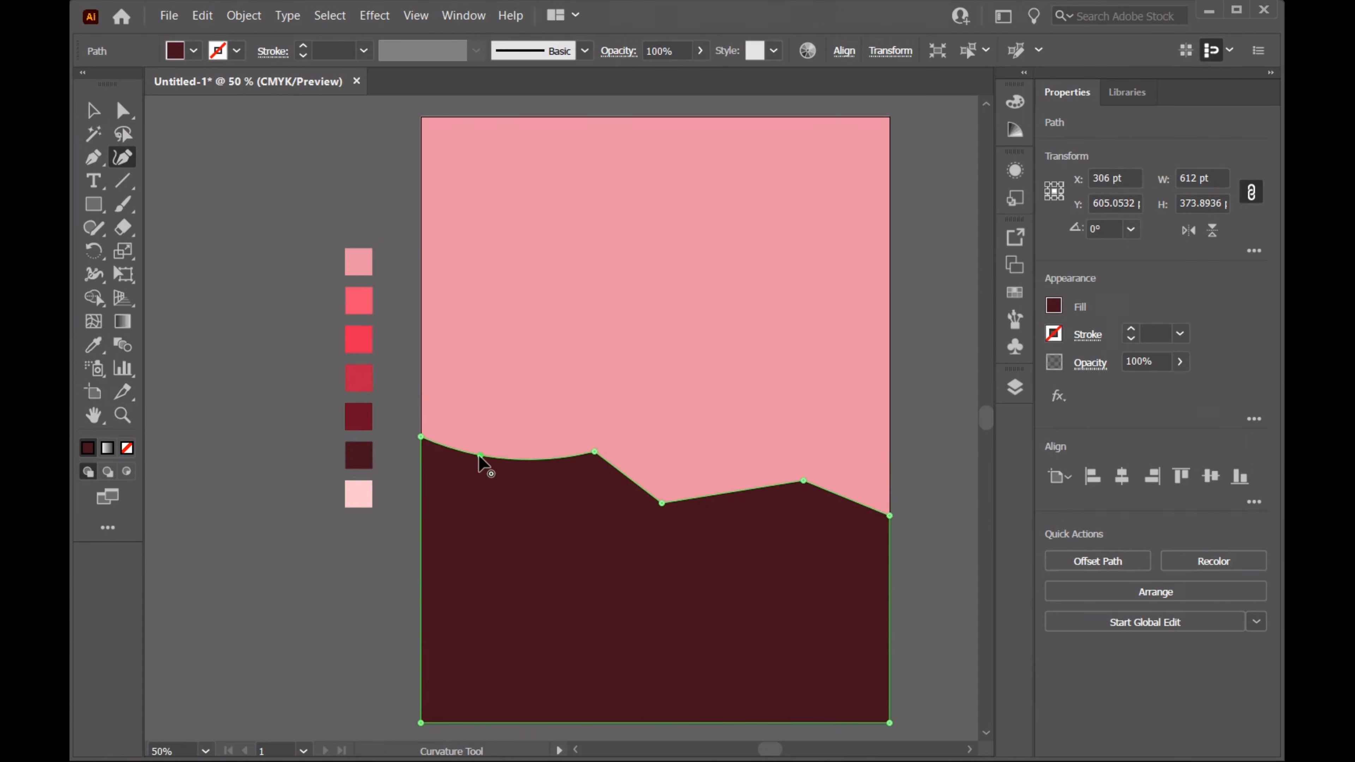
double_click(594, 452)
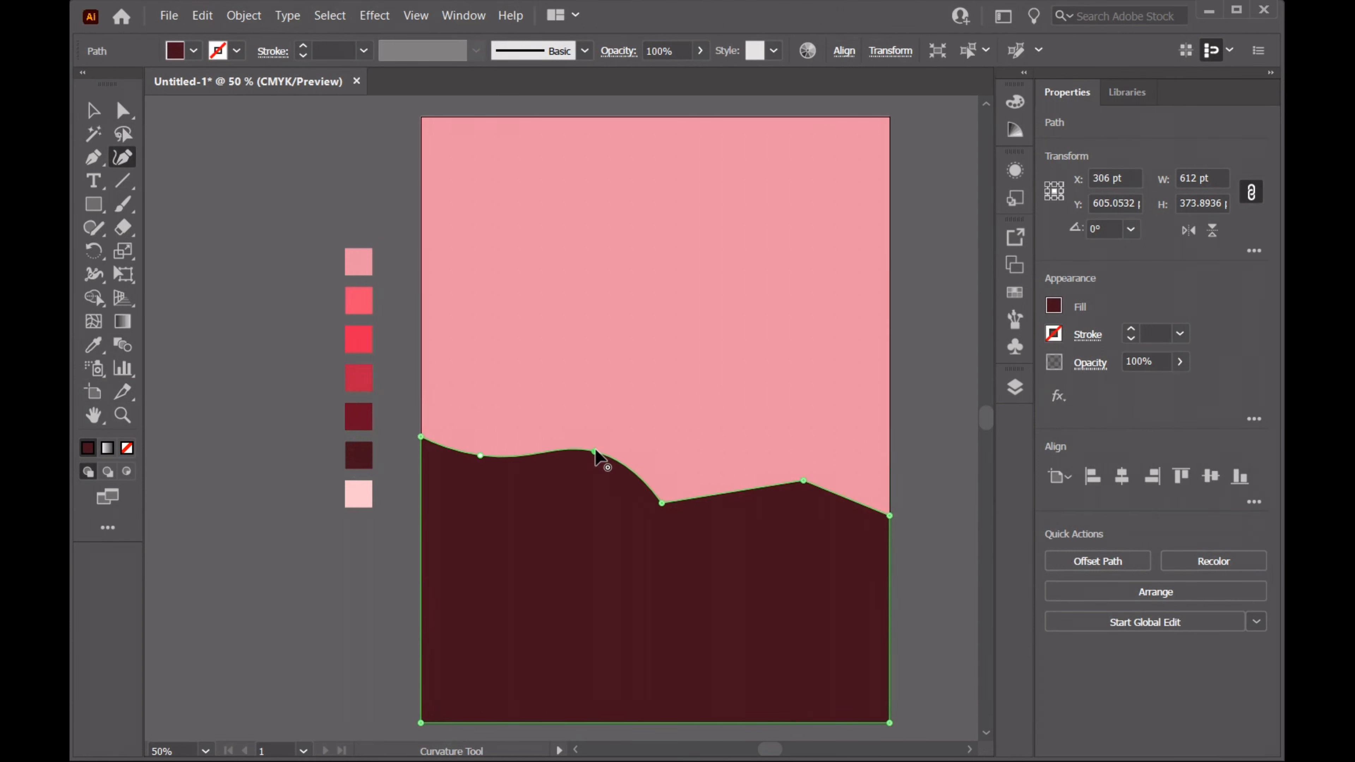
double_click(661, 505)
double_click(804, 481)
Reduce the dark hill's height slightly by lowering its top edge while keeping its base on the artboard's bottom edge
key("v")
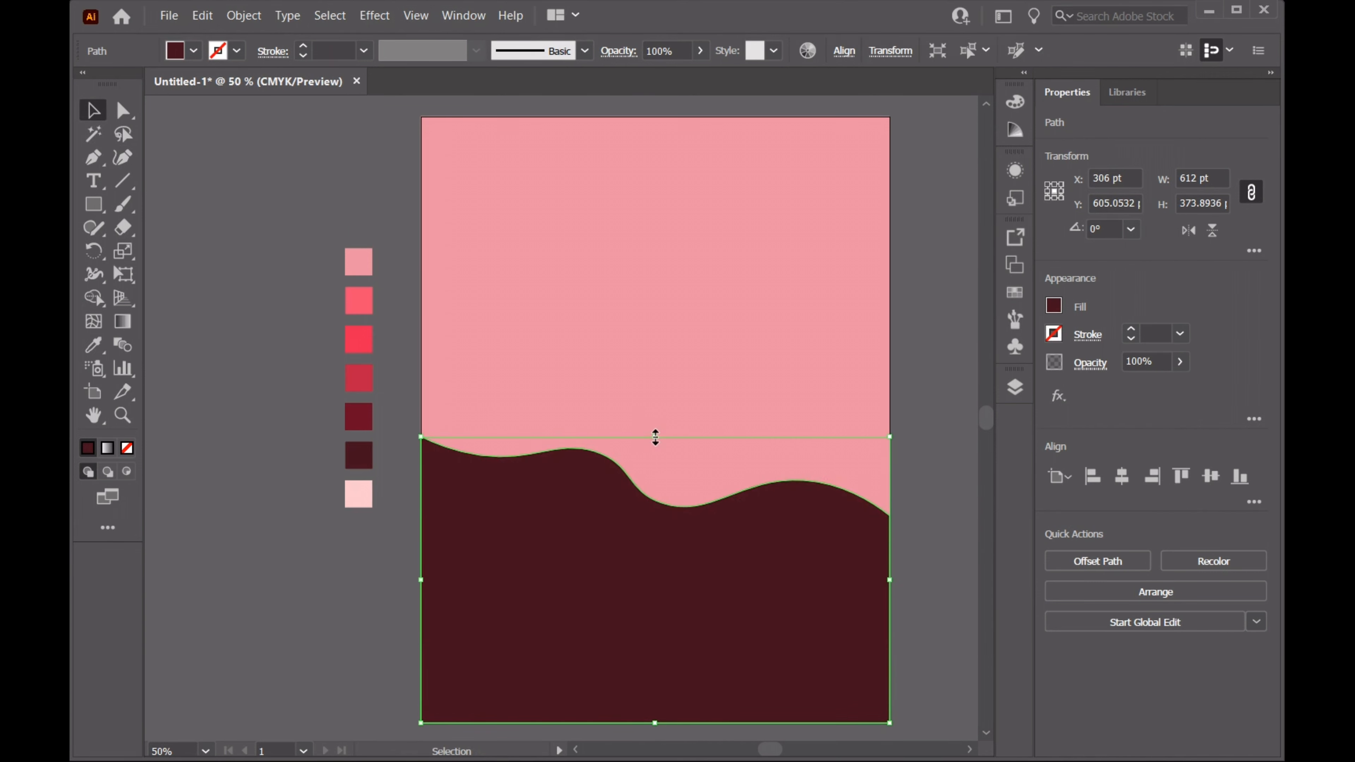
left_click_drag(656, 437, 655, 477)
left_click(469, 390)
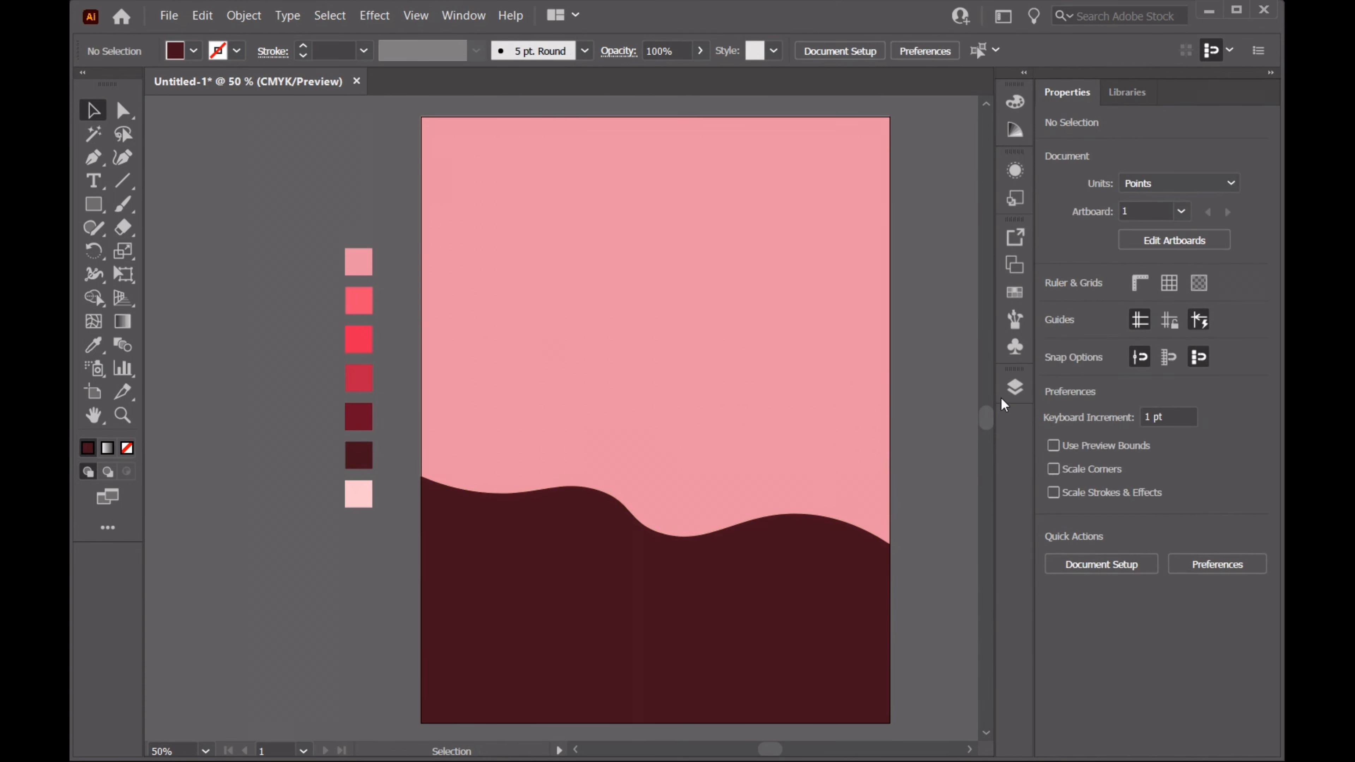
Lock the dark hill's layer, Layer 3, and add a new layer directly above Layer 2
left_click(1014, 389)
left_click(794, 308)
left_click(878, 330)
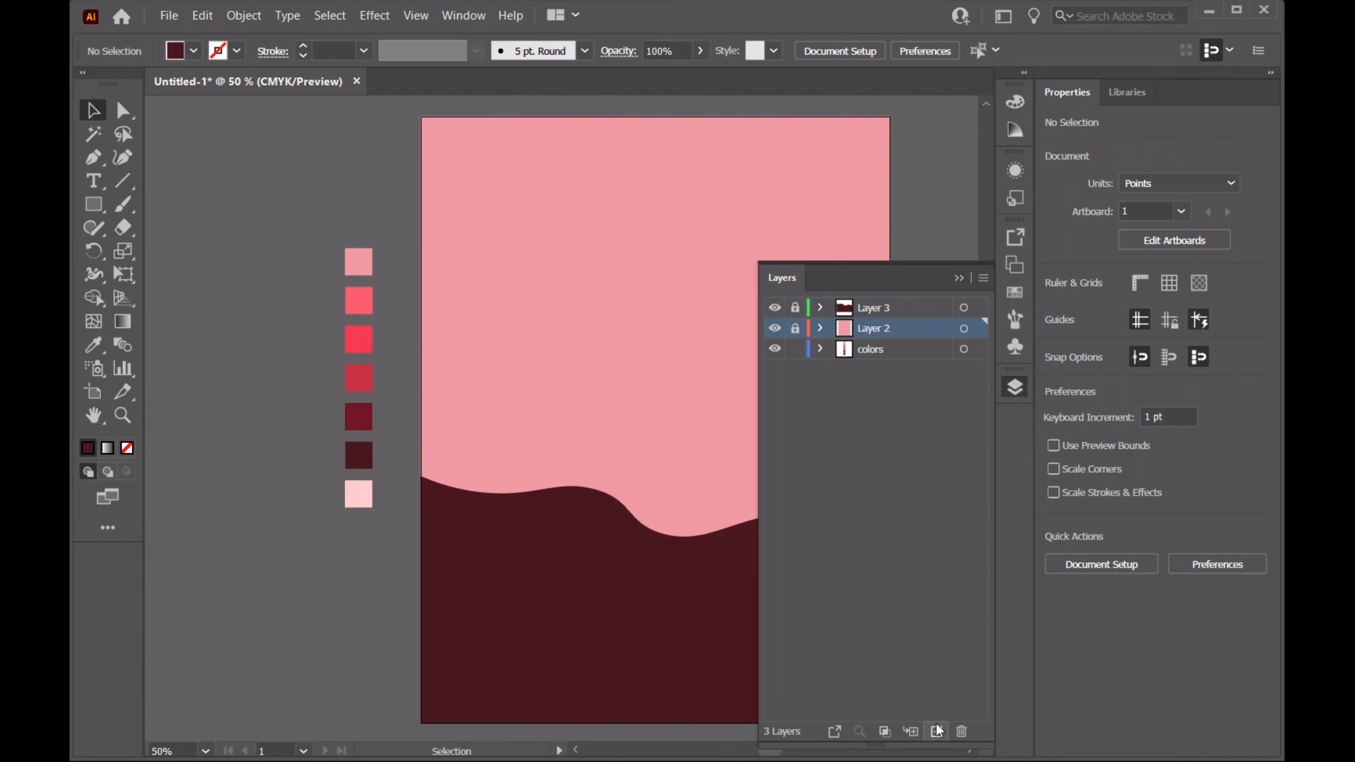
left_click(958, 278)
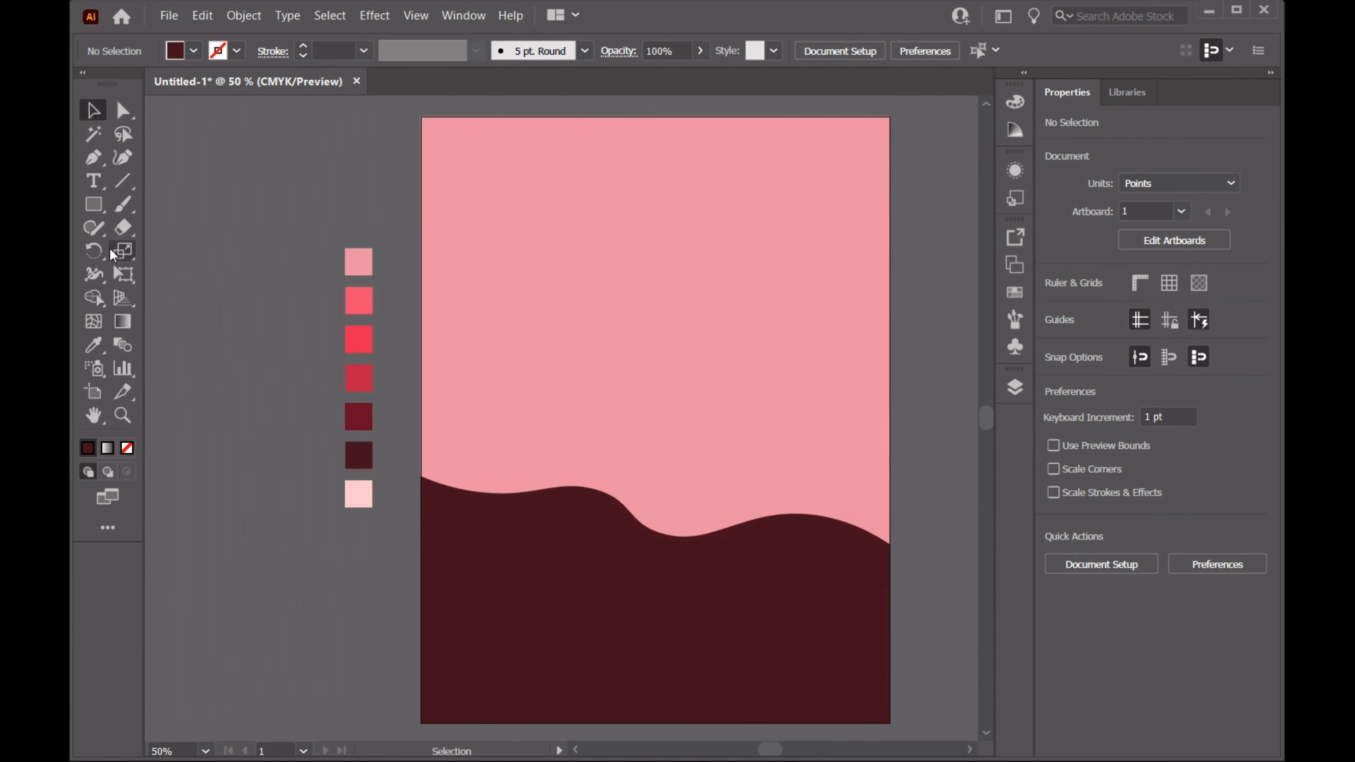
Draw a second closed hill behind the dark one with the Pen tool, its uneven ridge rising toward the artboard's right edge
left_click(93, 157)
left_click(421, 459)
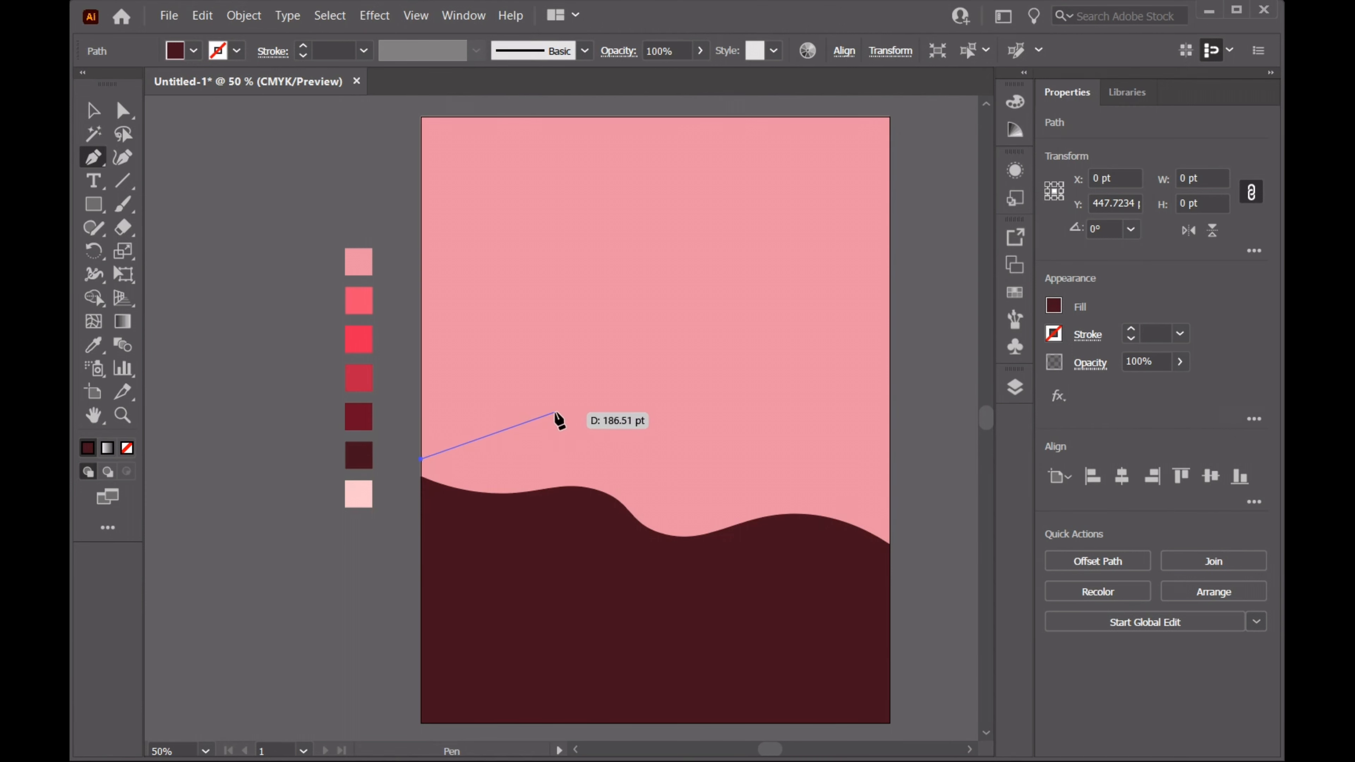
left_click(578, 430)
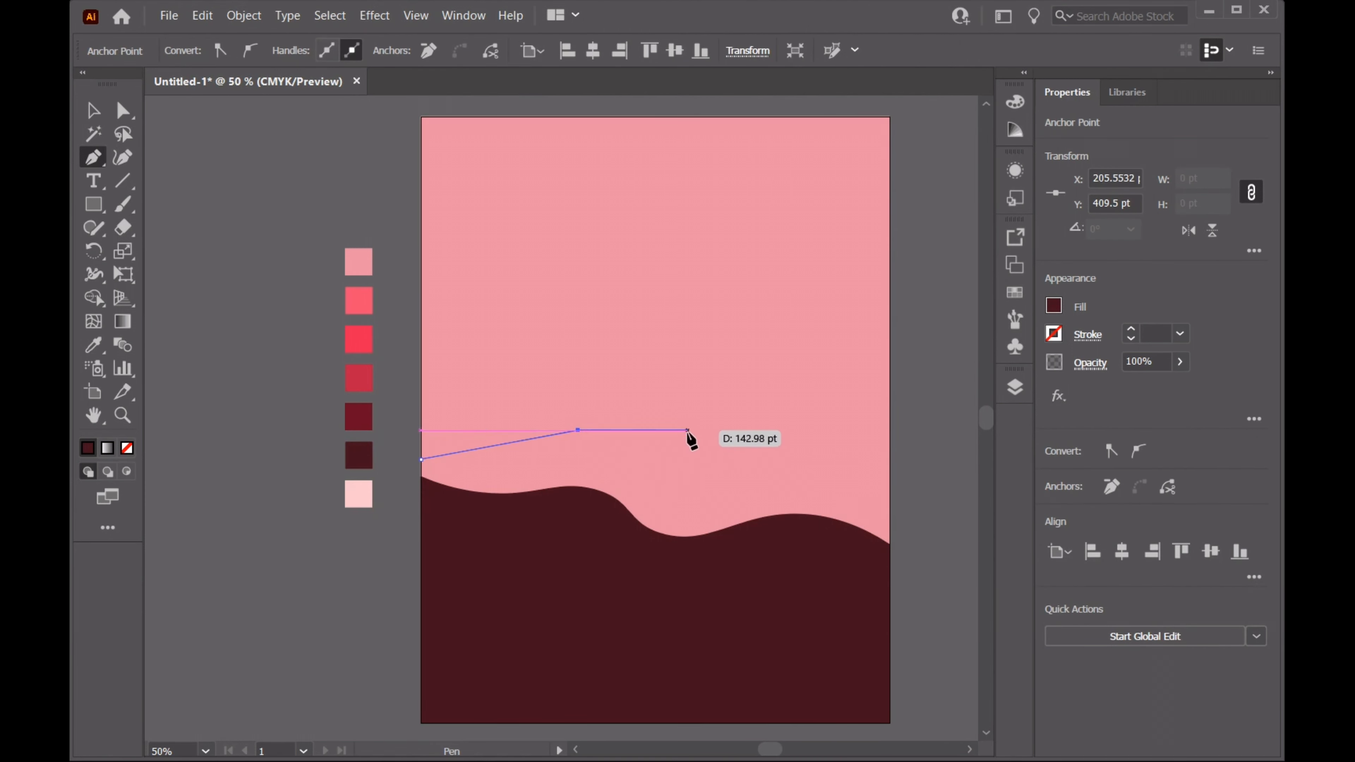
left_click(693, 436)
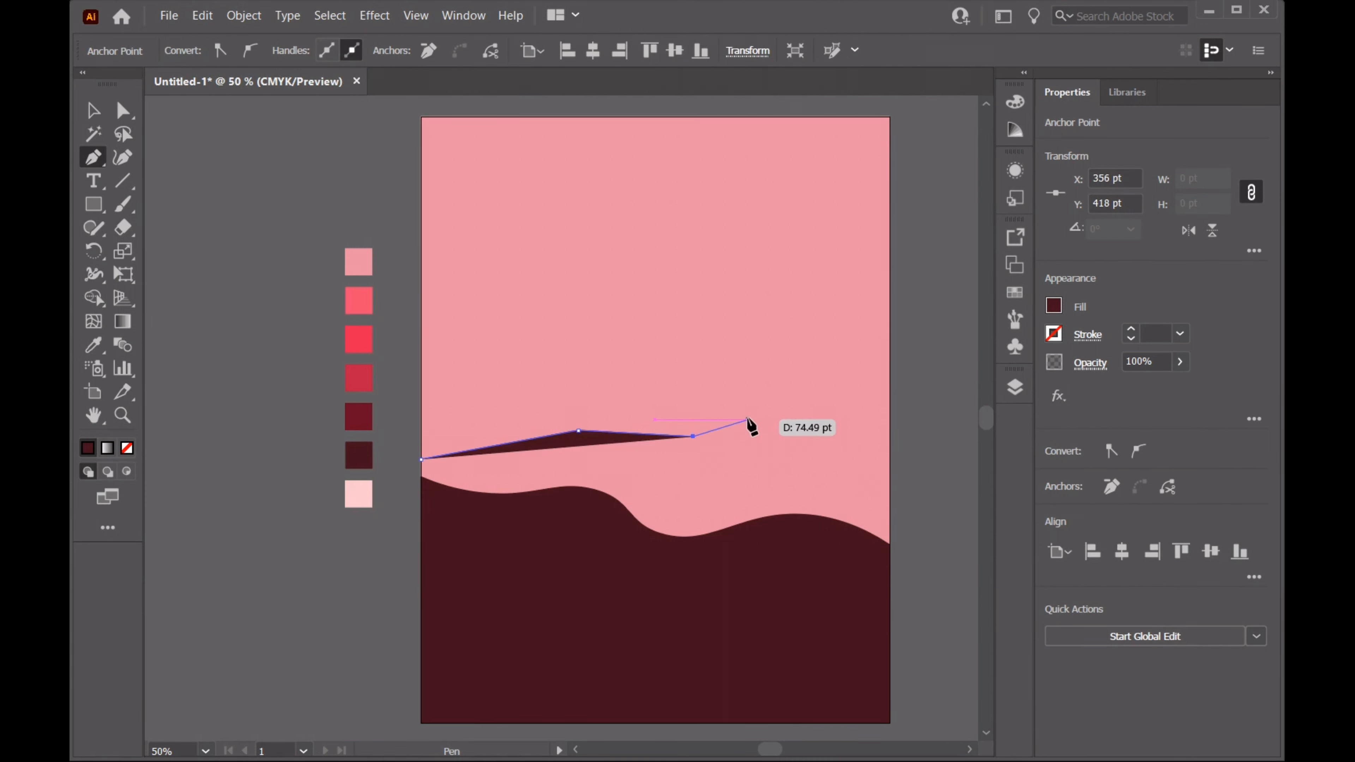
left_click(767, 411)
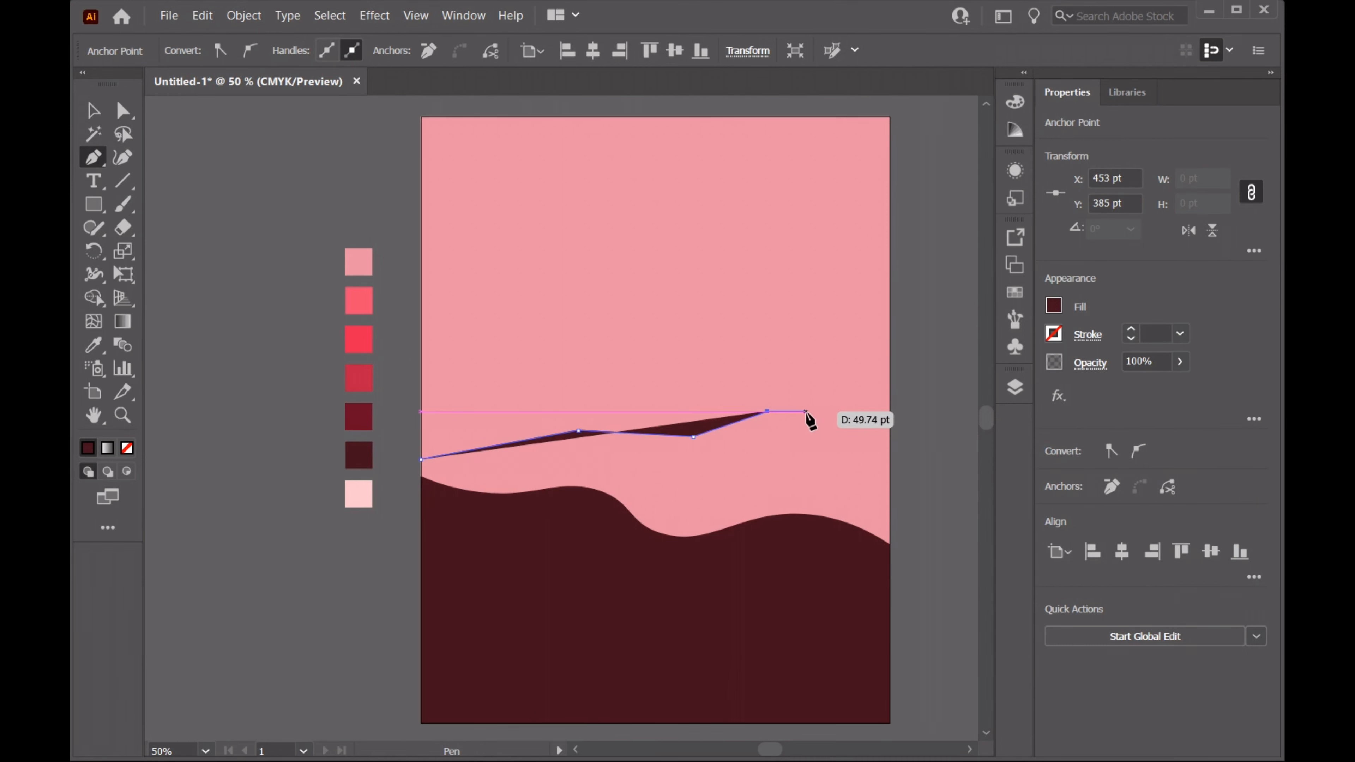
left_click(808, 415)
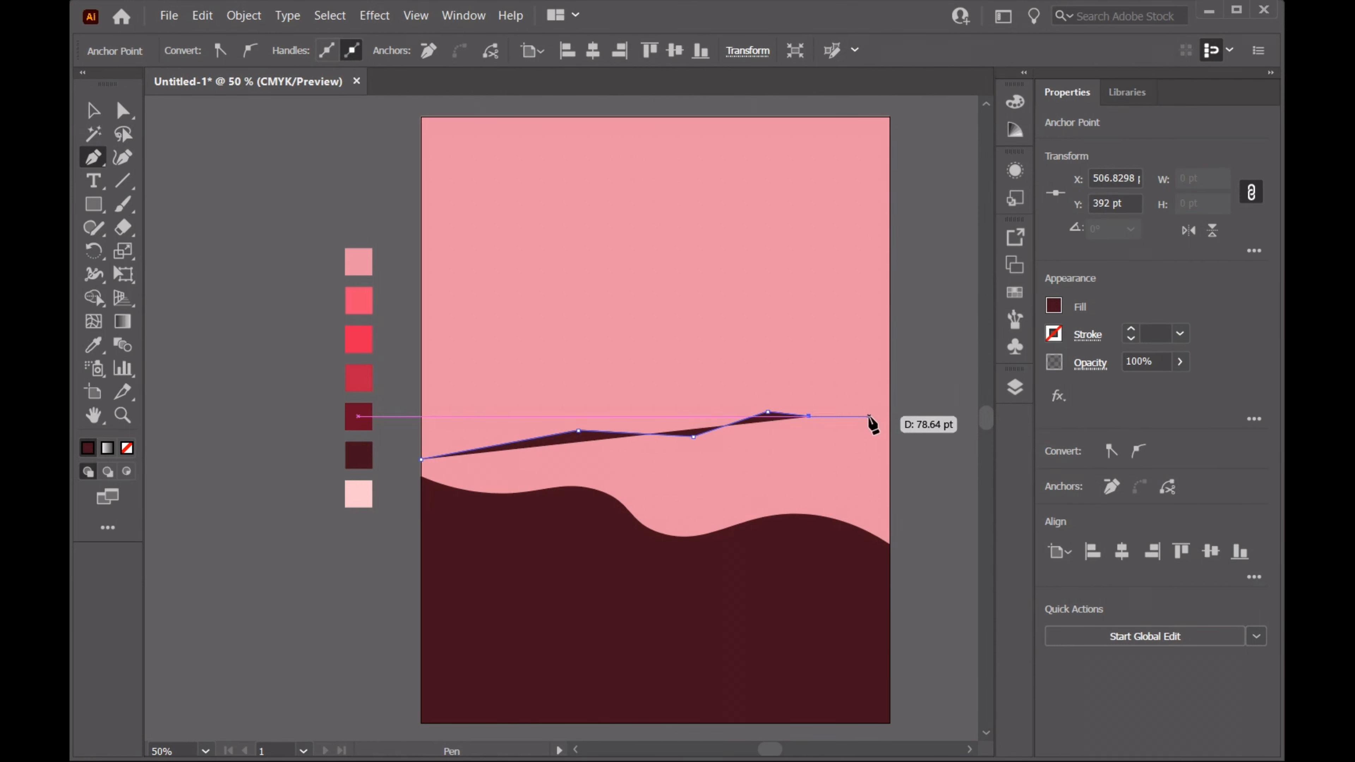
left_click(867, 403)
left_click(889, 409)
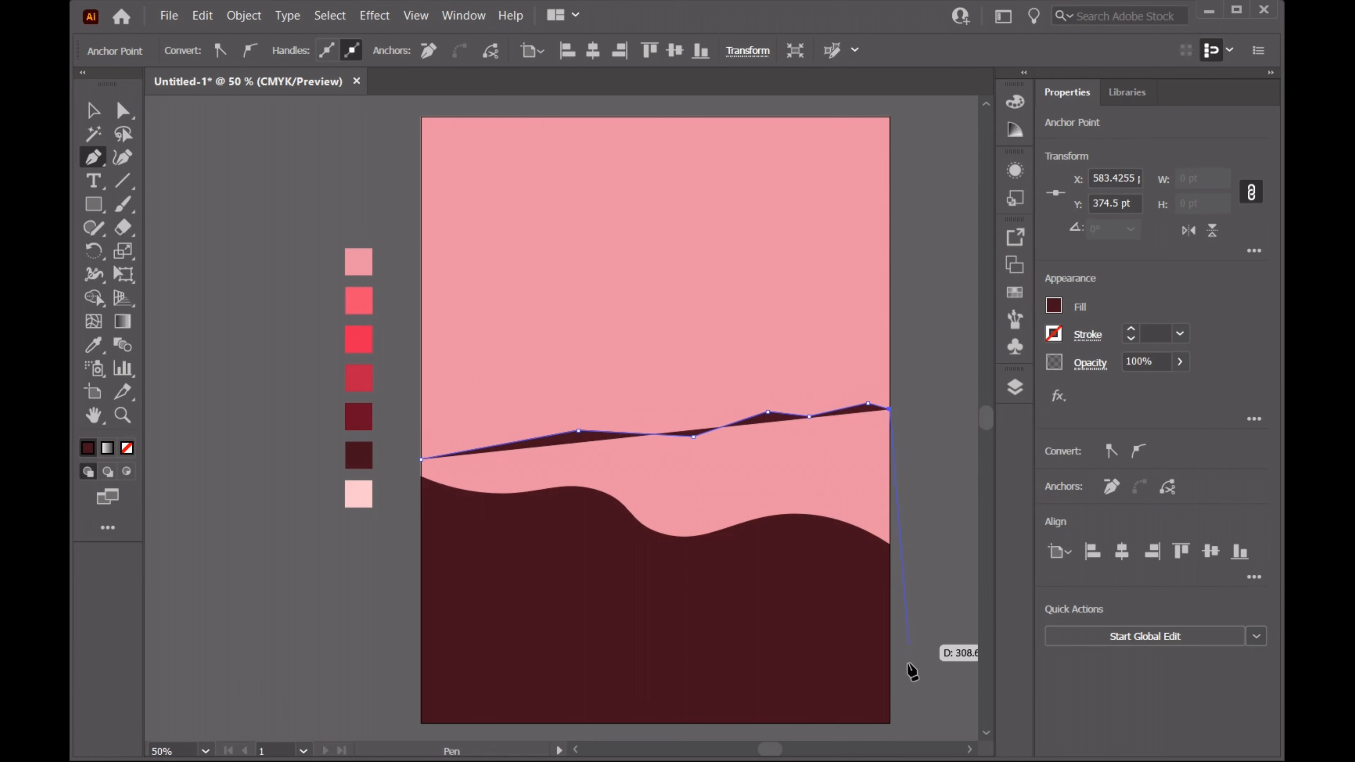
left_click(889, 723)
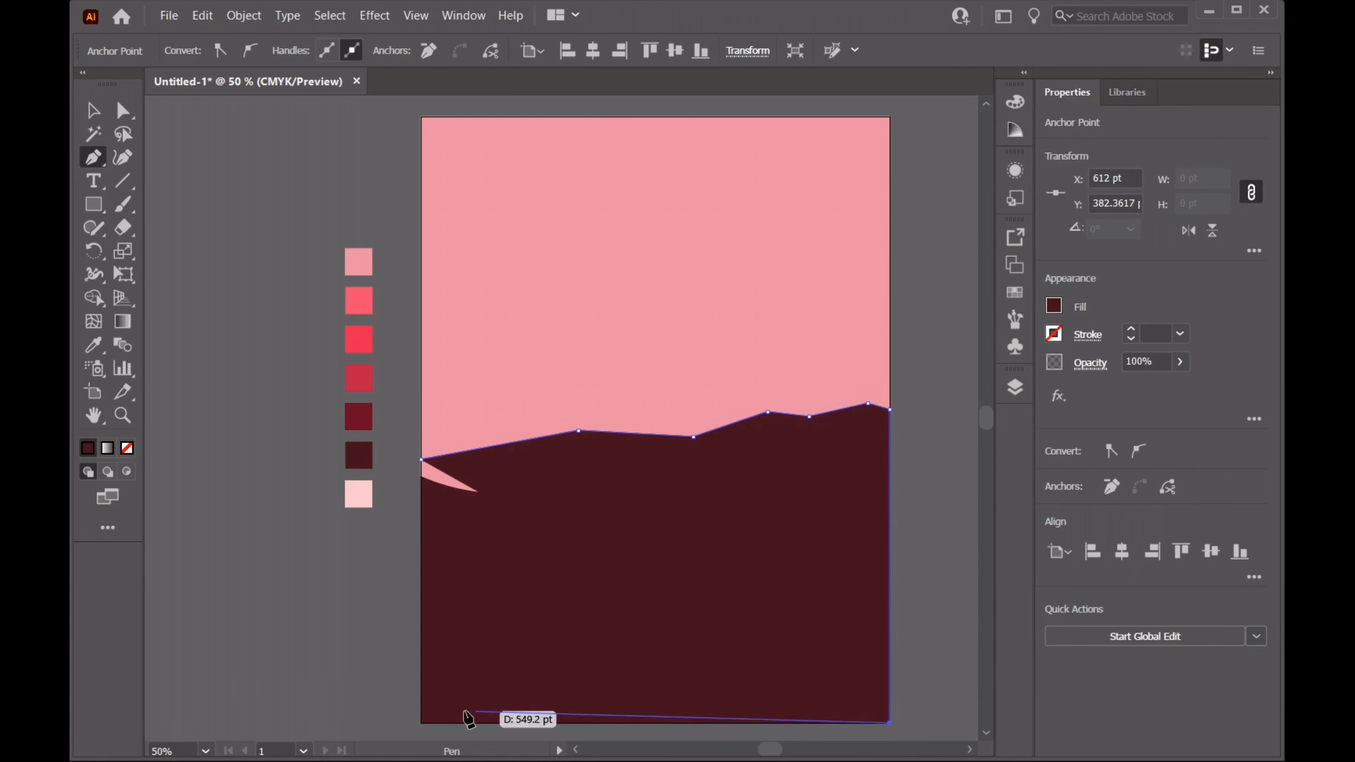
left_click(421, 722)
left_click(422, 459)
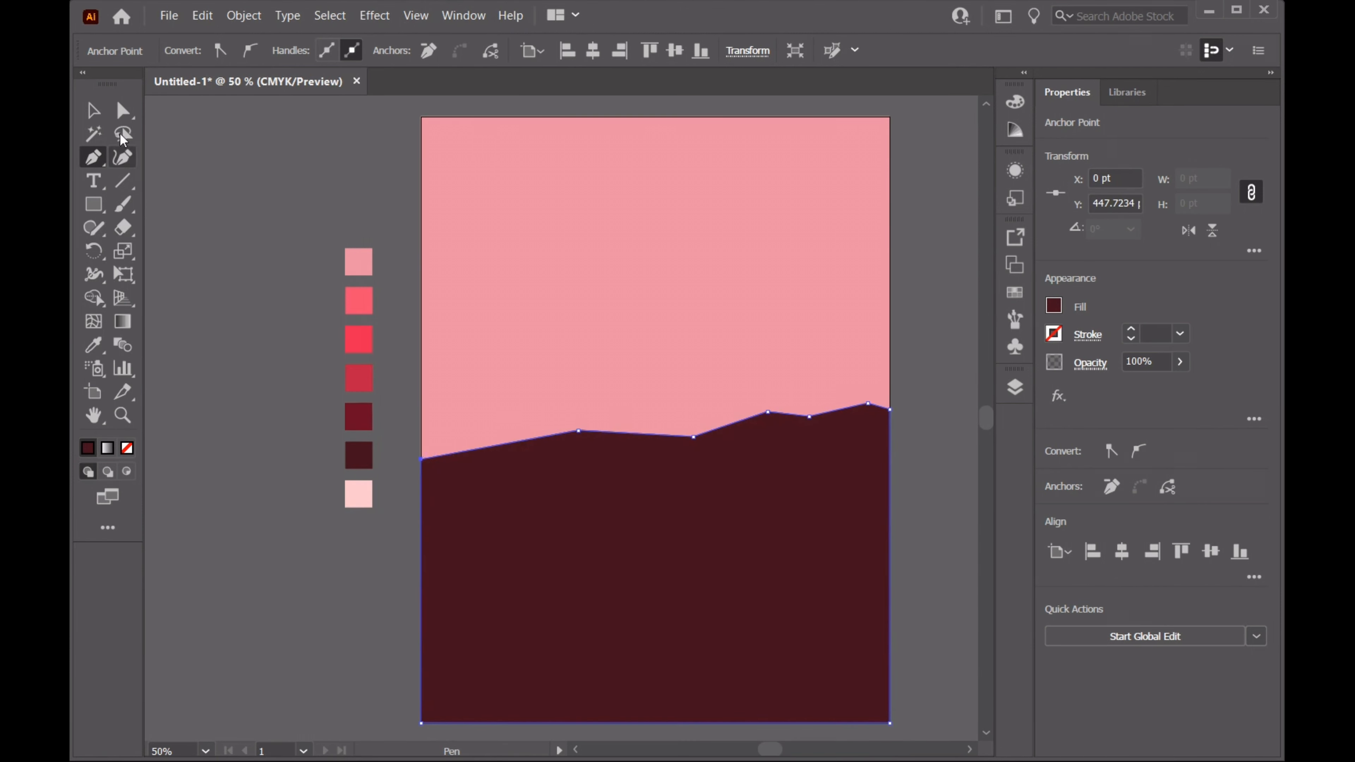
Fill the second hill with the crimson swatch, fourth in the palette, using the Eyedropper
key("v")
key("i")
left_click(358, 378)
key("v")
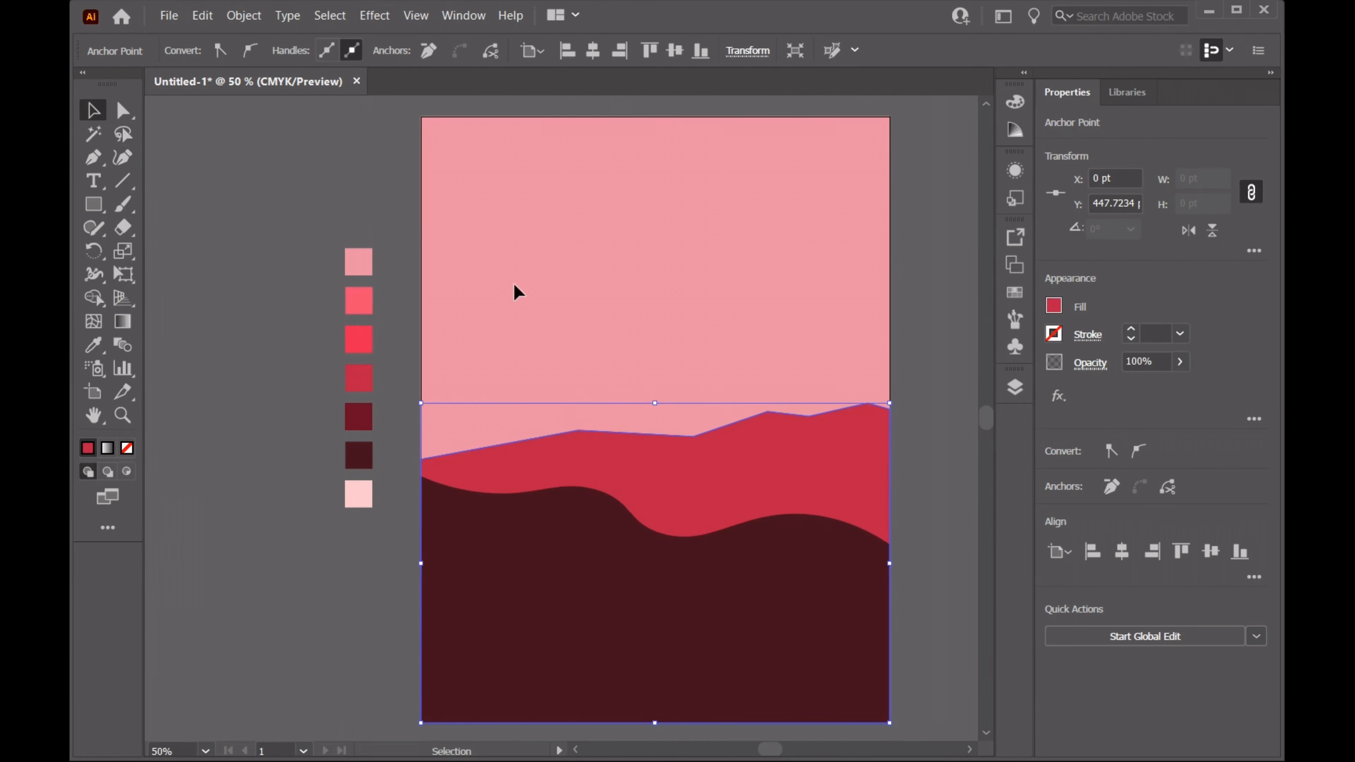
Round the inner corner points along the crimson hill's ridge into smooth waves with the Curvature tool
key("shift+grave")
double_click(577, 430)
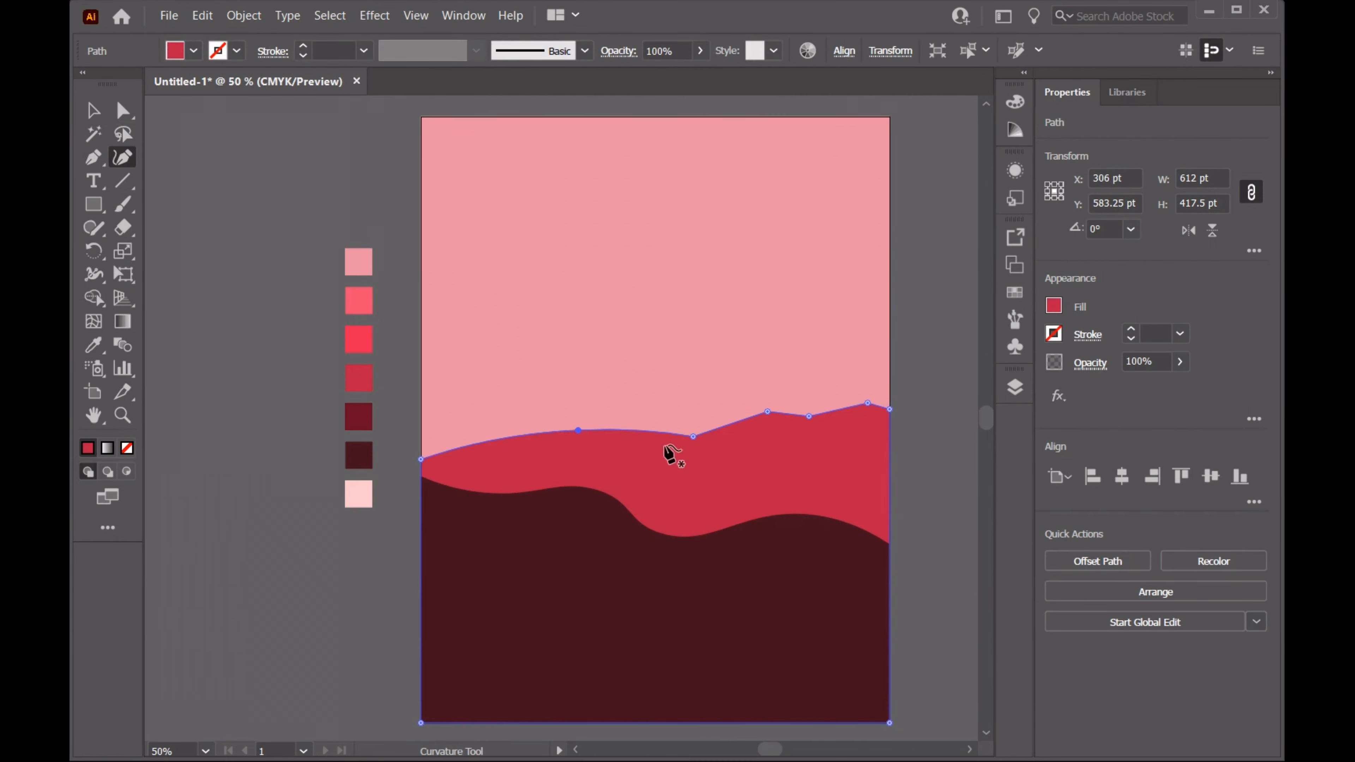
double_click(692, 437)
double_click(767, 412)
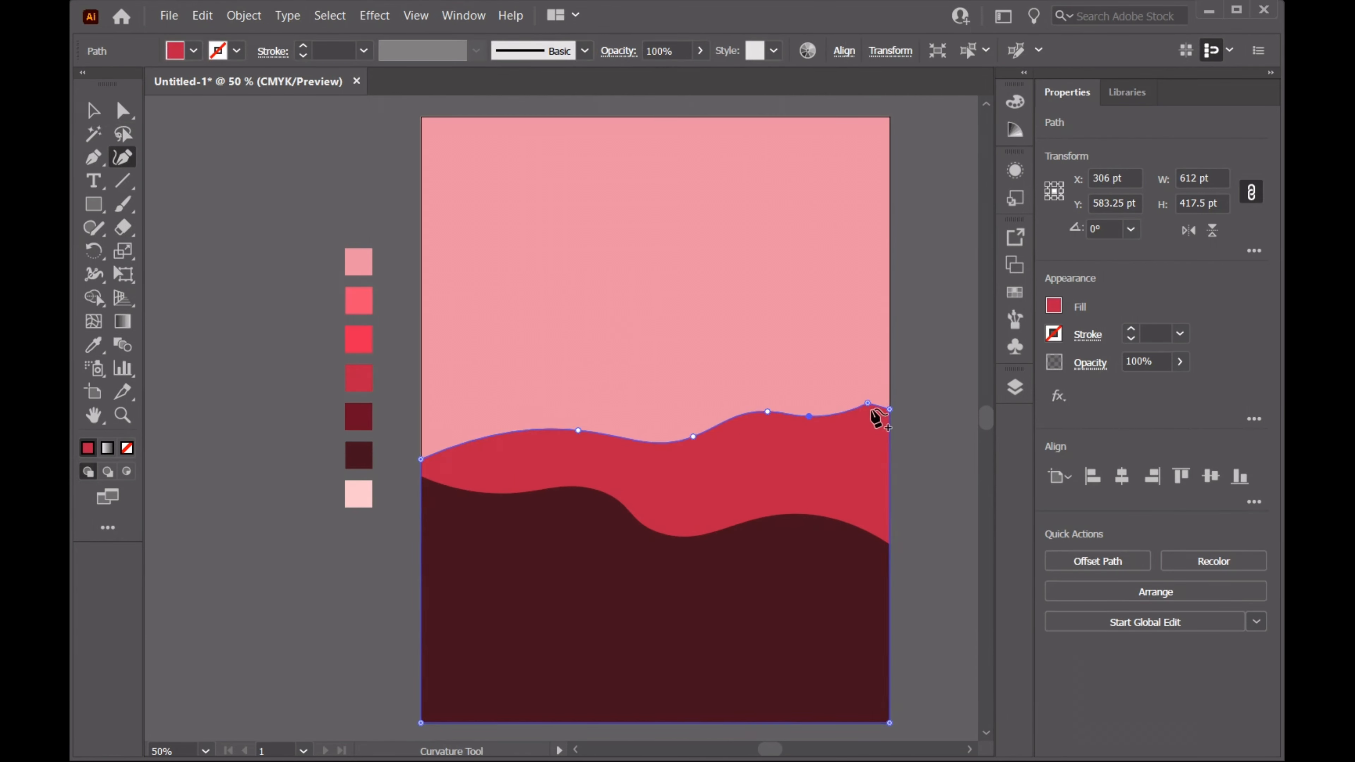
double_click(868, 403)
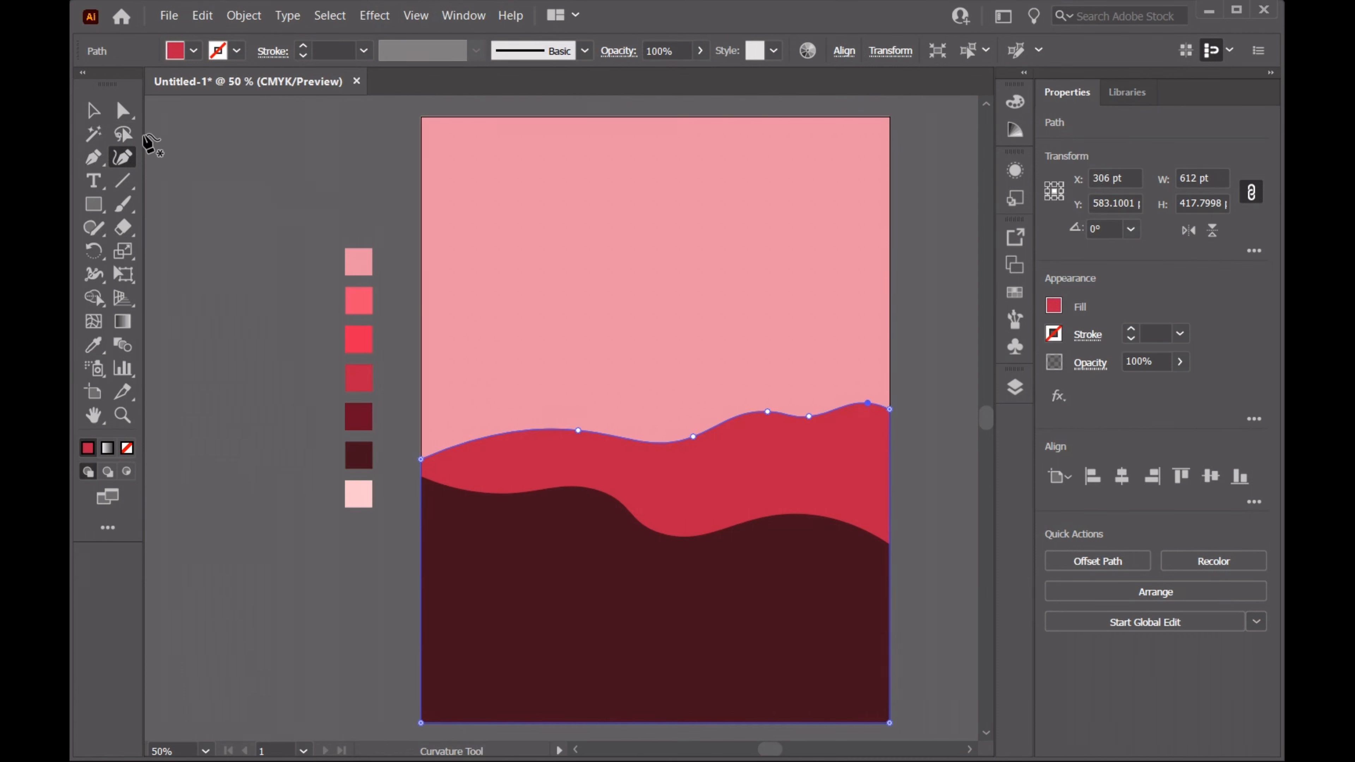
Shift the crimson hill down slightly and adjust its height so its base meets the artboard's bottom edge
left_click(94, 110)
left_click(635, 343)
left_click_drag(772, 448, 772, 451)
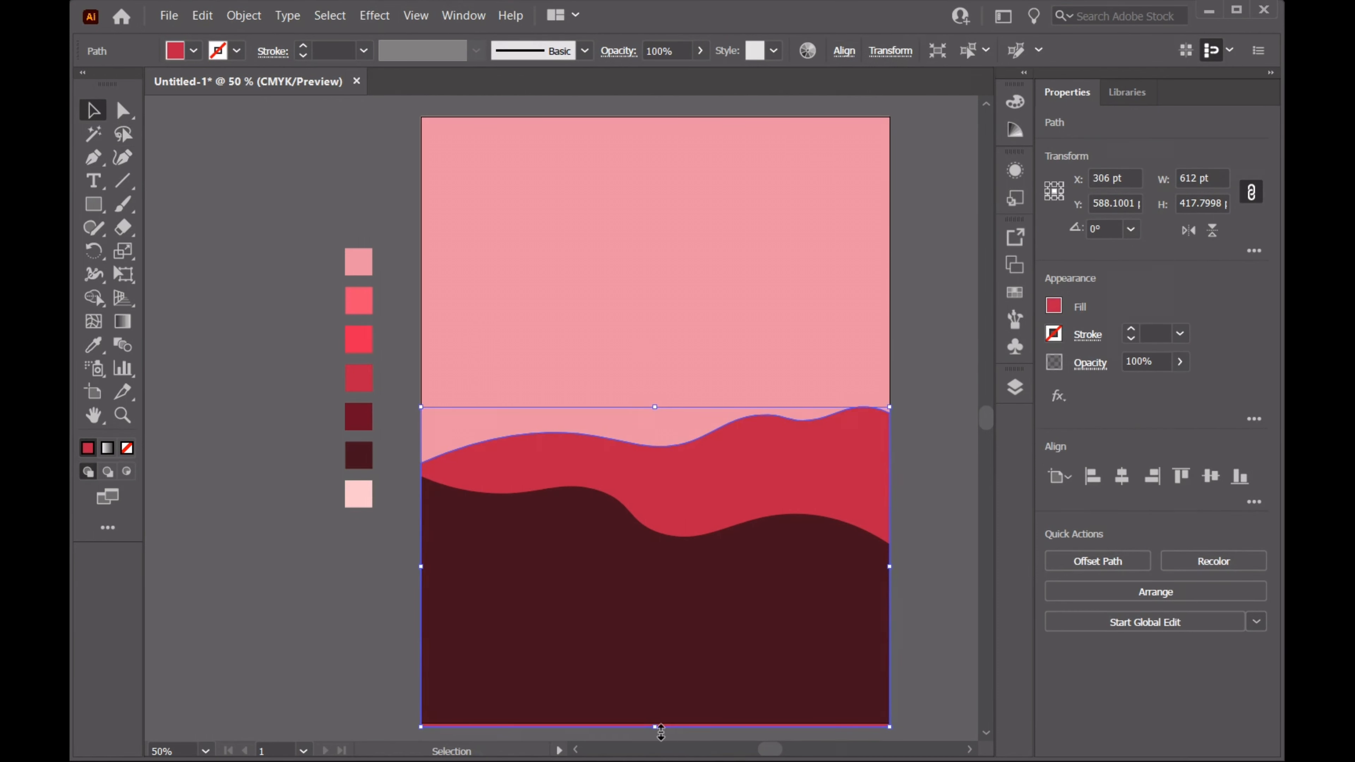
left_click_drag(660, 731, 661, 728)
left_click_drag(657, 410, 657, 404)
left_click(306, 288)
Lock the crimson hill's layer, Layer 4, and add a new layer directly above Layer 2
left_click(1015, 386)
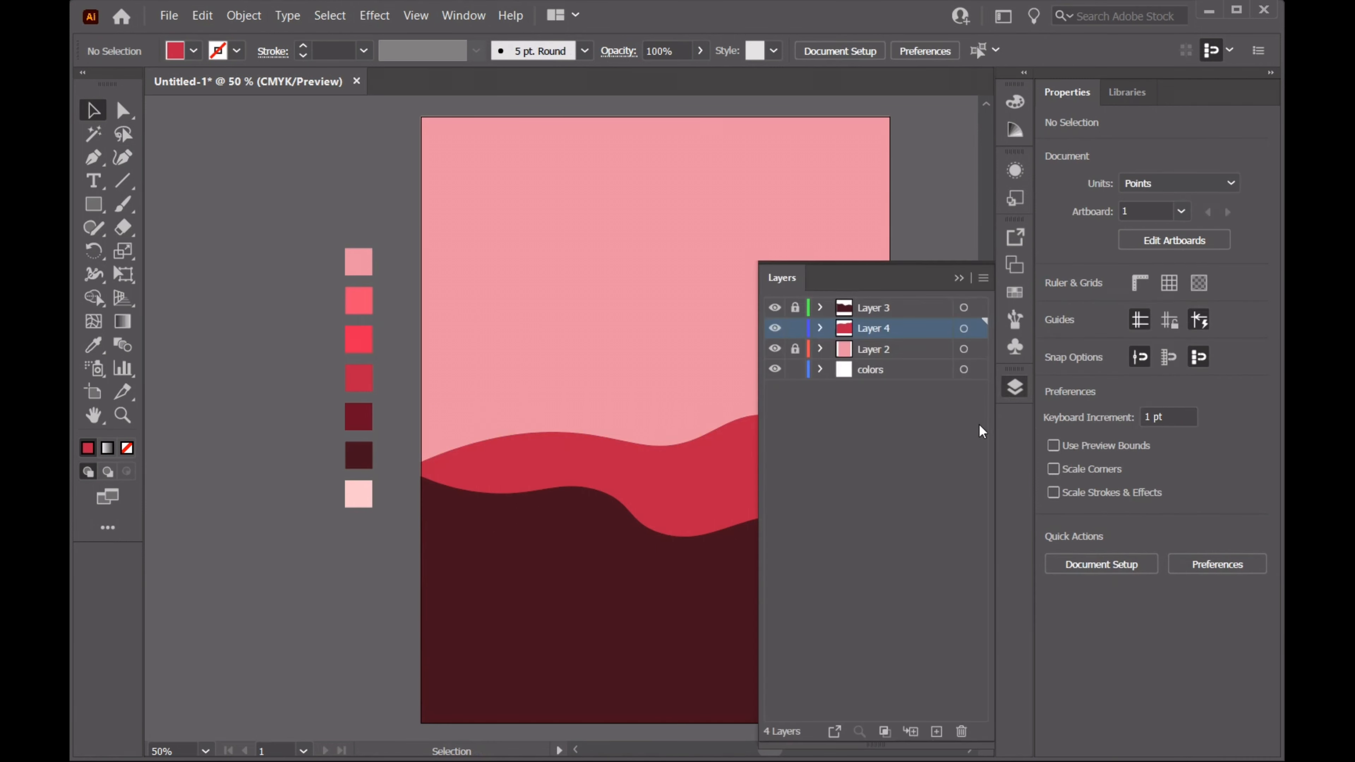
left_click(795, 327)
left_click(900, 350)
left_click(937, 731)
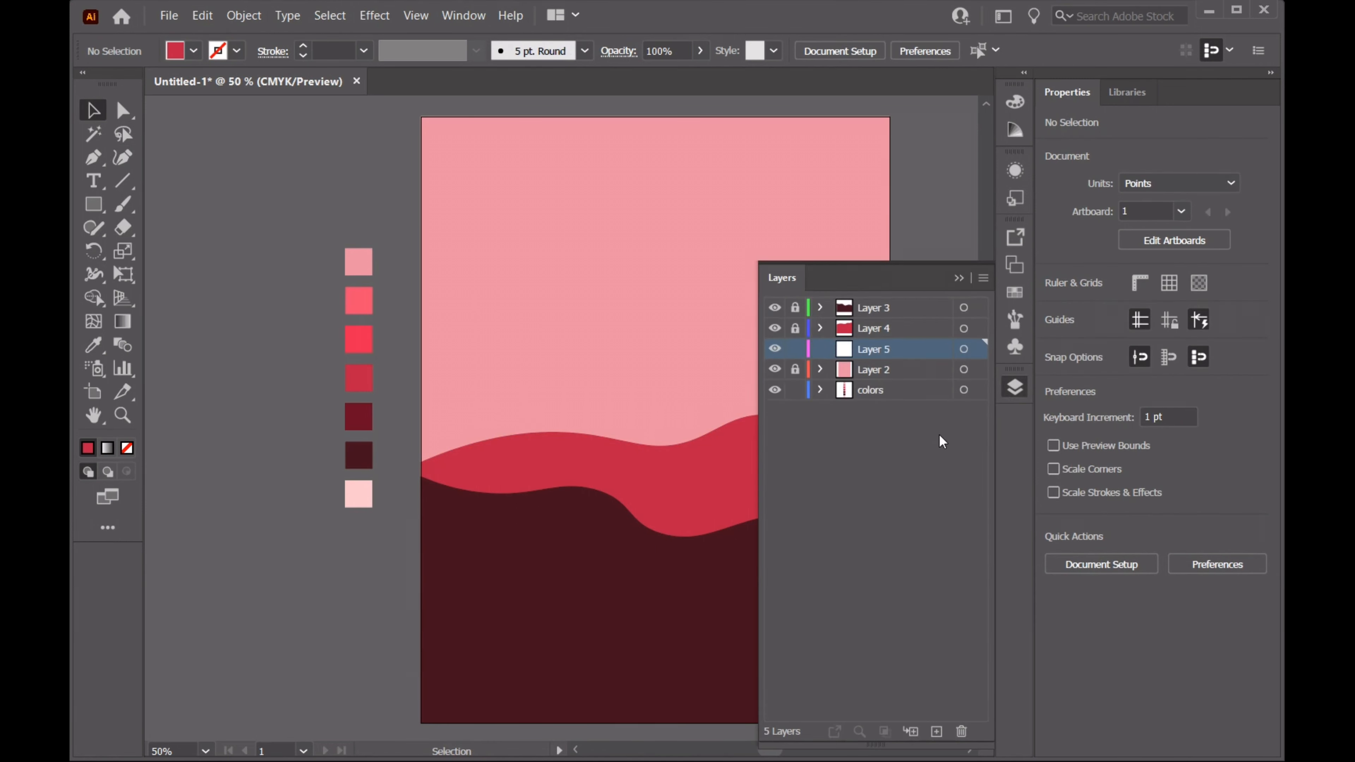
left_click(958, 279)
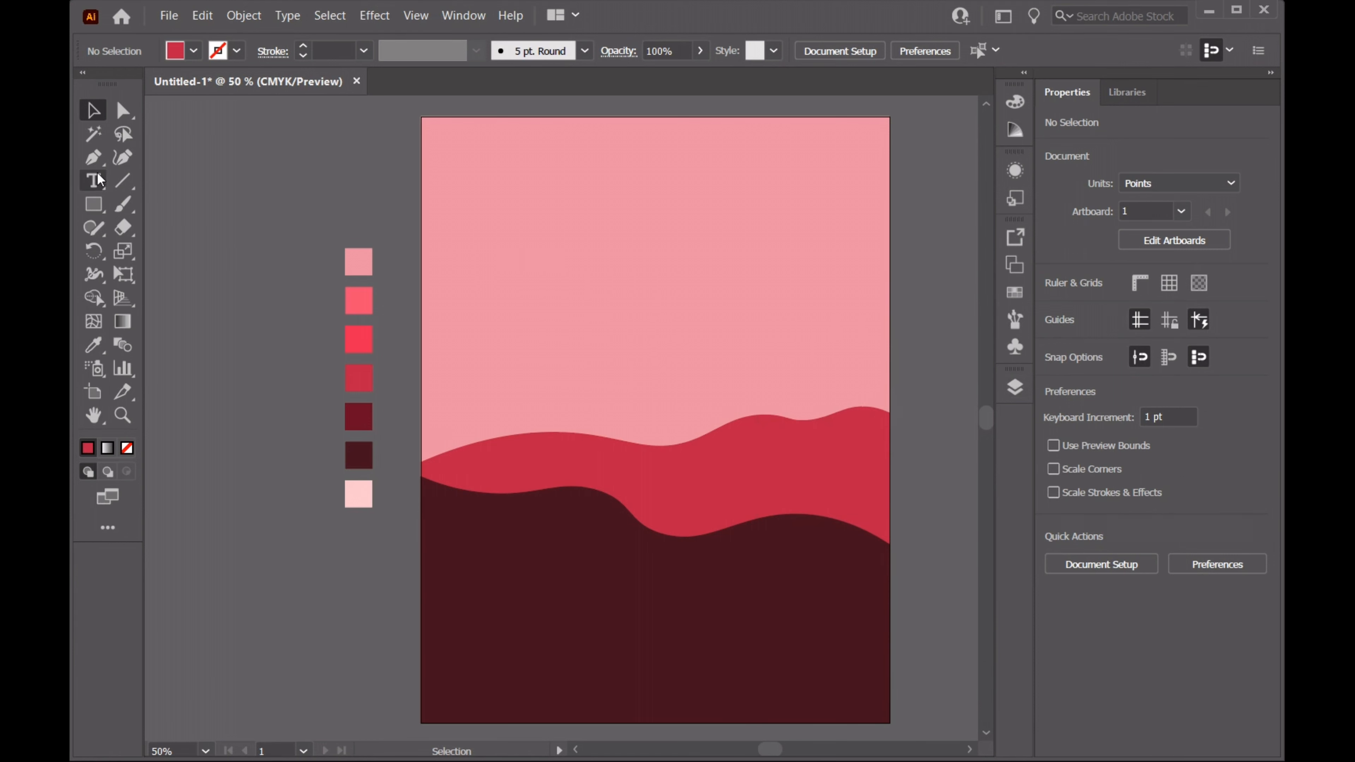
left_click(94, 158)
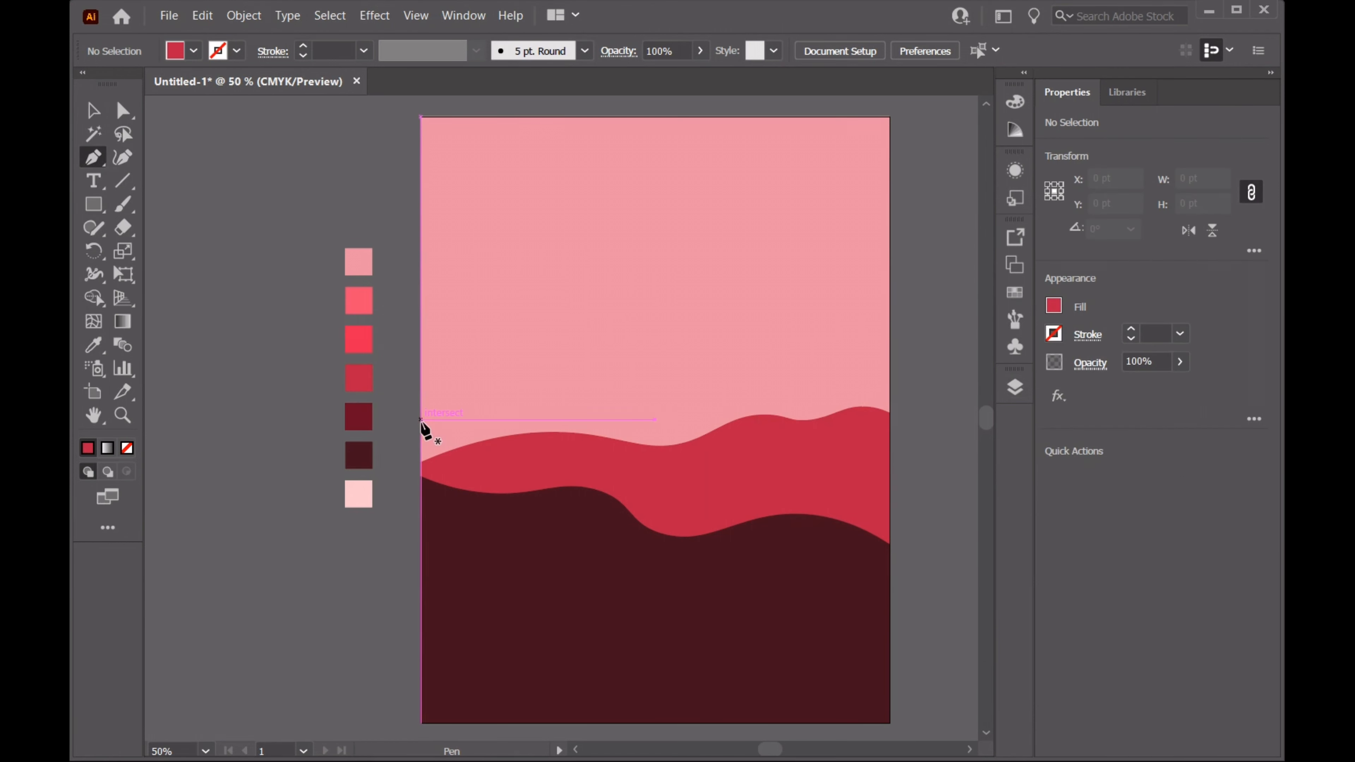
left_click(423, 406)
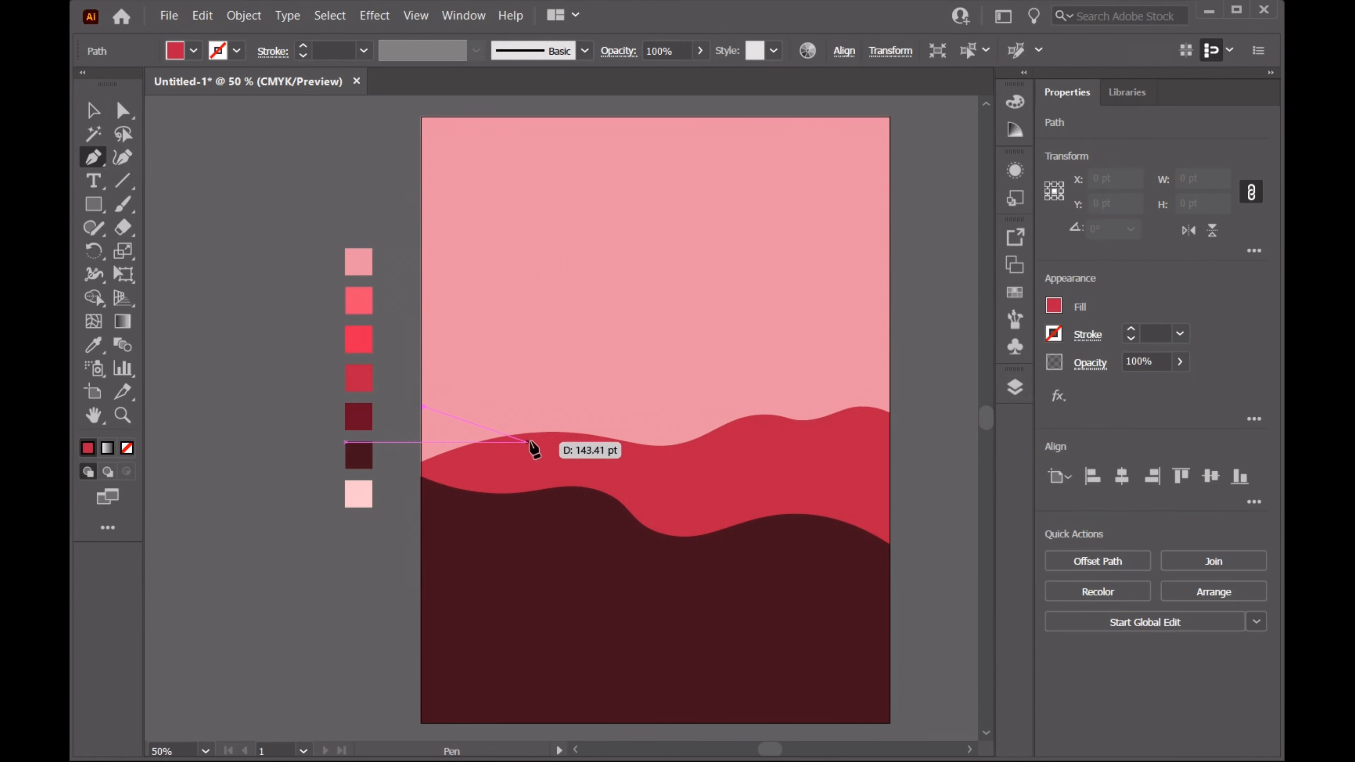
left_click(588, 477)
left_click(421, 476)
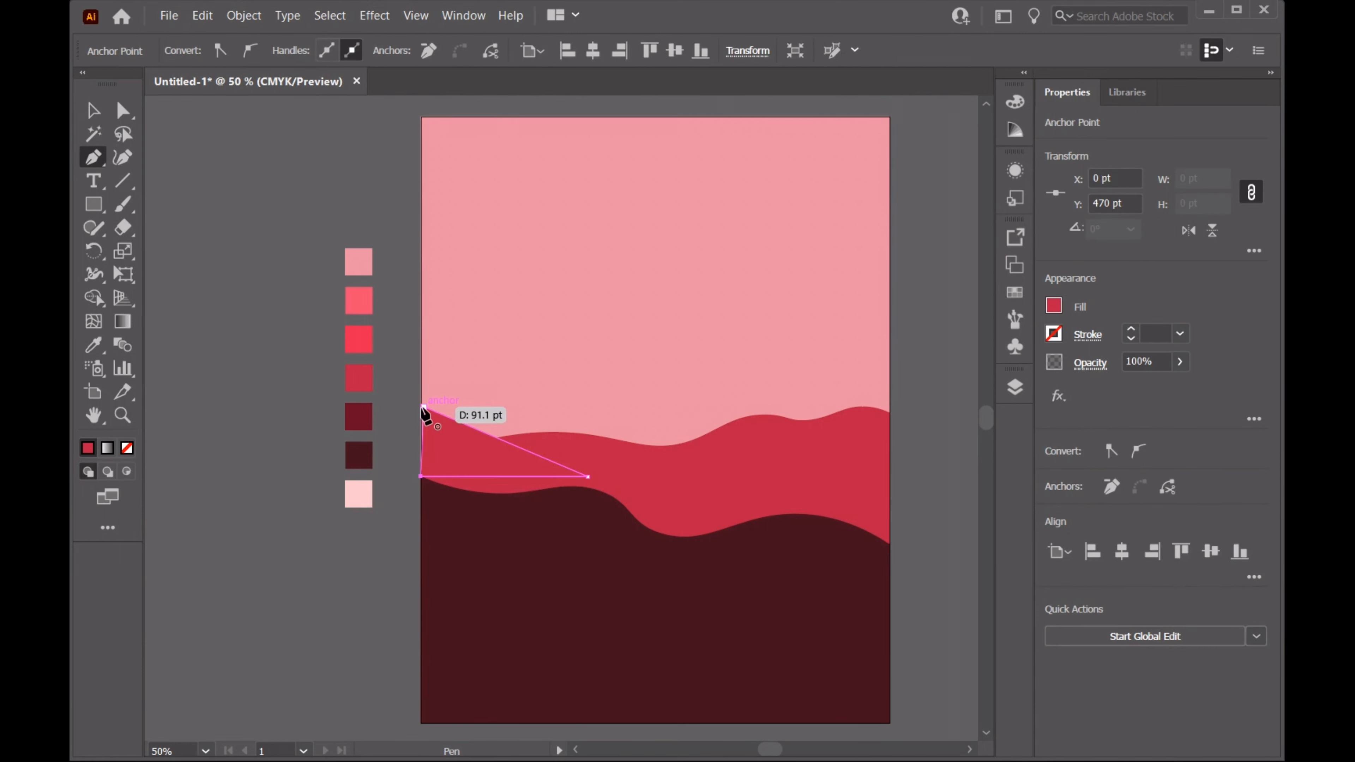
key("ctrl+z")
key("ctrl+z")
key("ctrl+z")
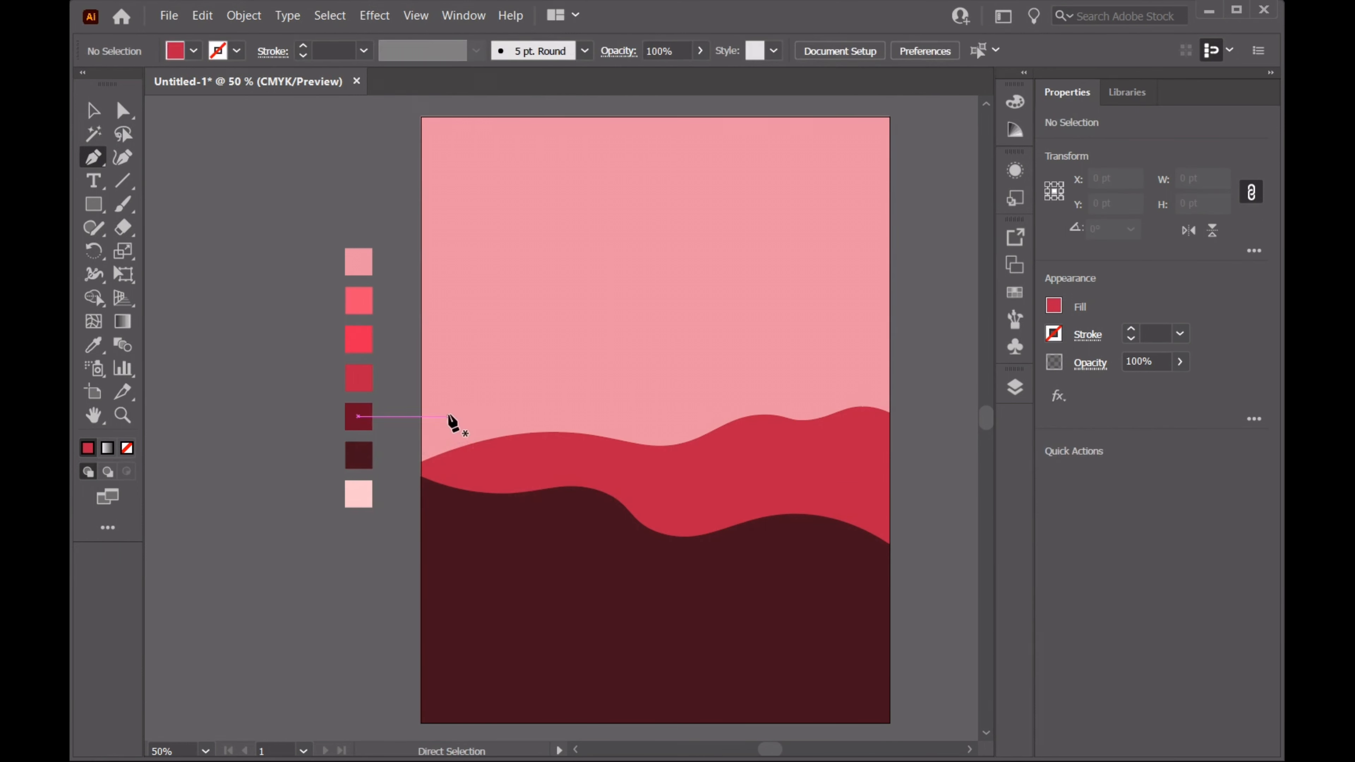
Draw a triangular hill about 207 by 150 pt at the artboard's left edge and fill it with the bright red swatch, third in the palette
left_click(422, 390)
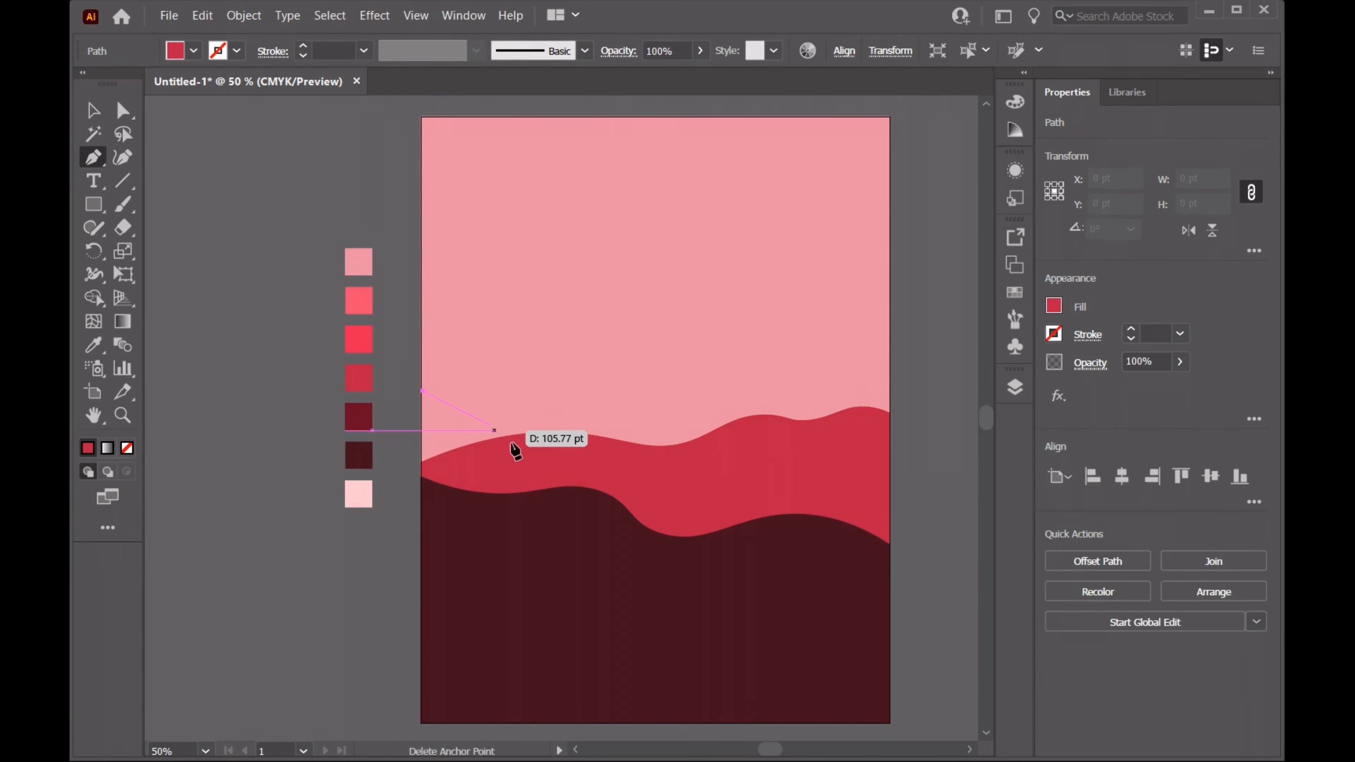
left_click(579, 504)
left_click(421, 506)
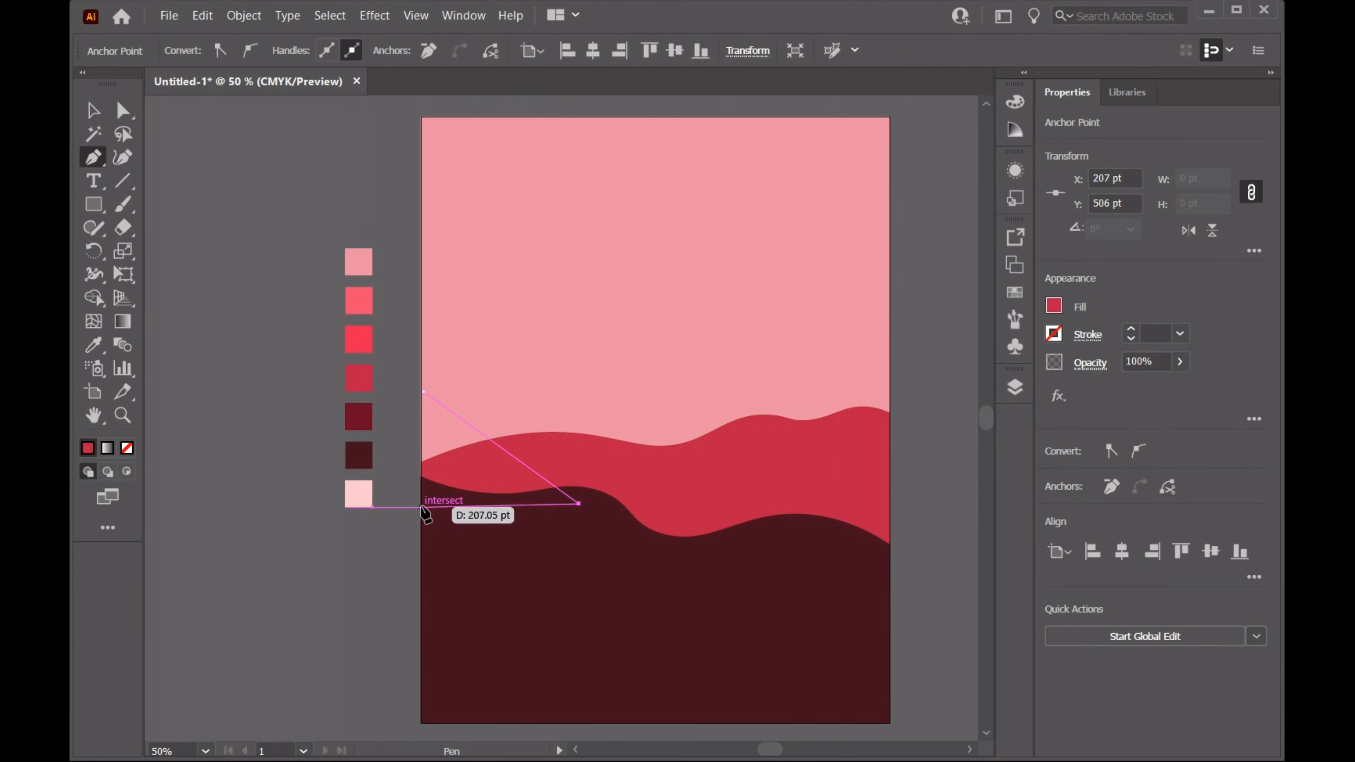
left_click(422, 392)
left_click(93, 345)
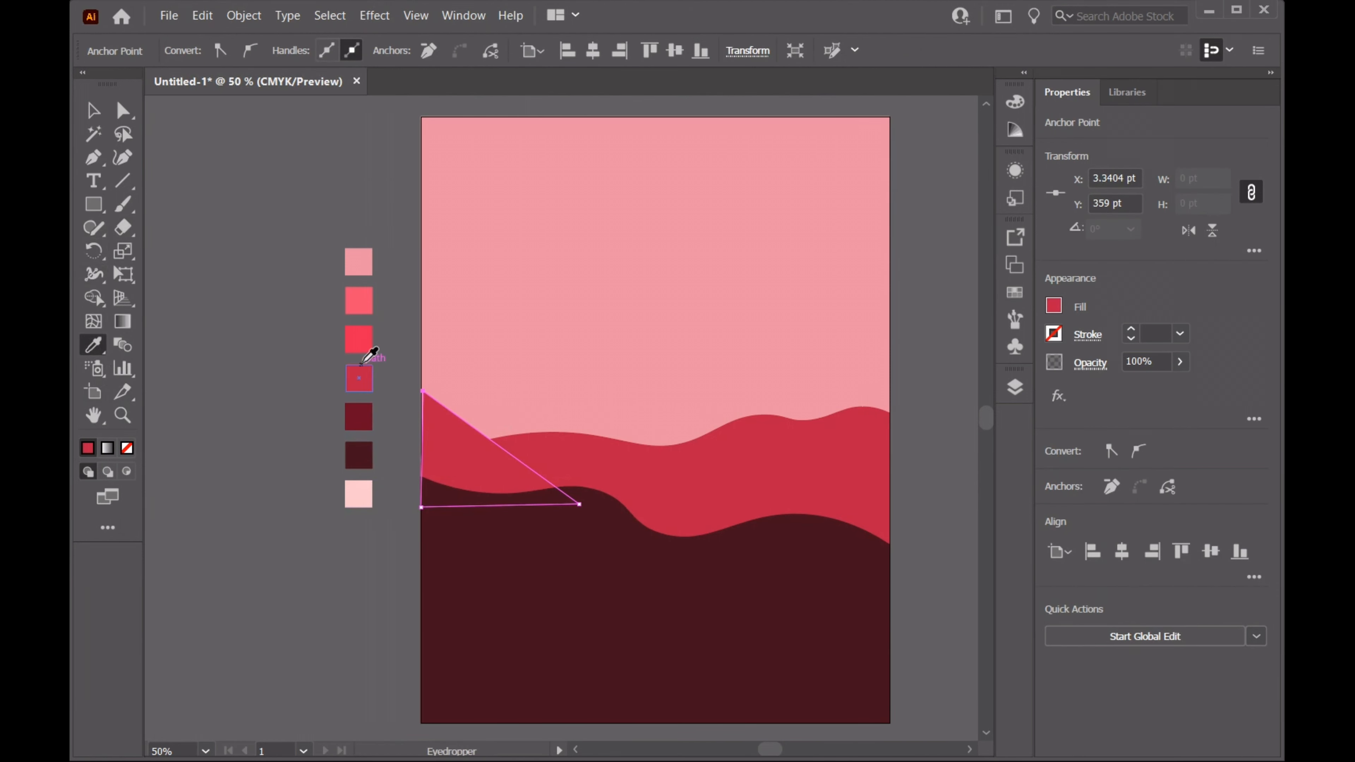
left_click(358, 342)
Curve the small hill's slope with the Curvature tool, aligning its top corner to the artboard edge and lowering it to a height of about 134.5 pt
left_click(93, 110)
scroll(517, 464, "up", 3)
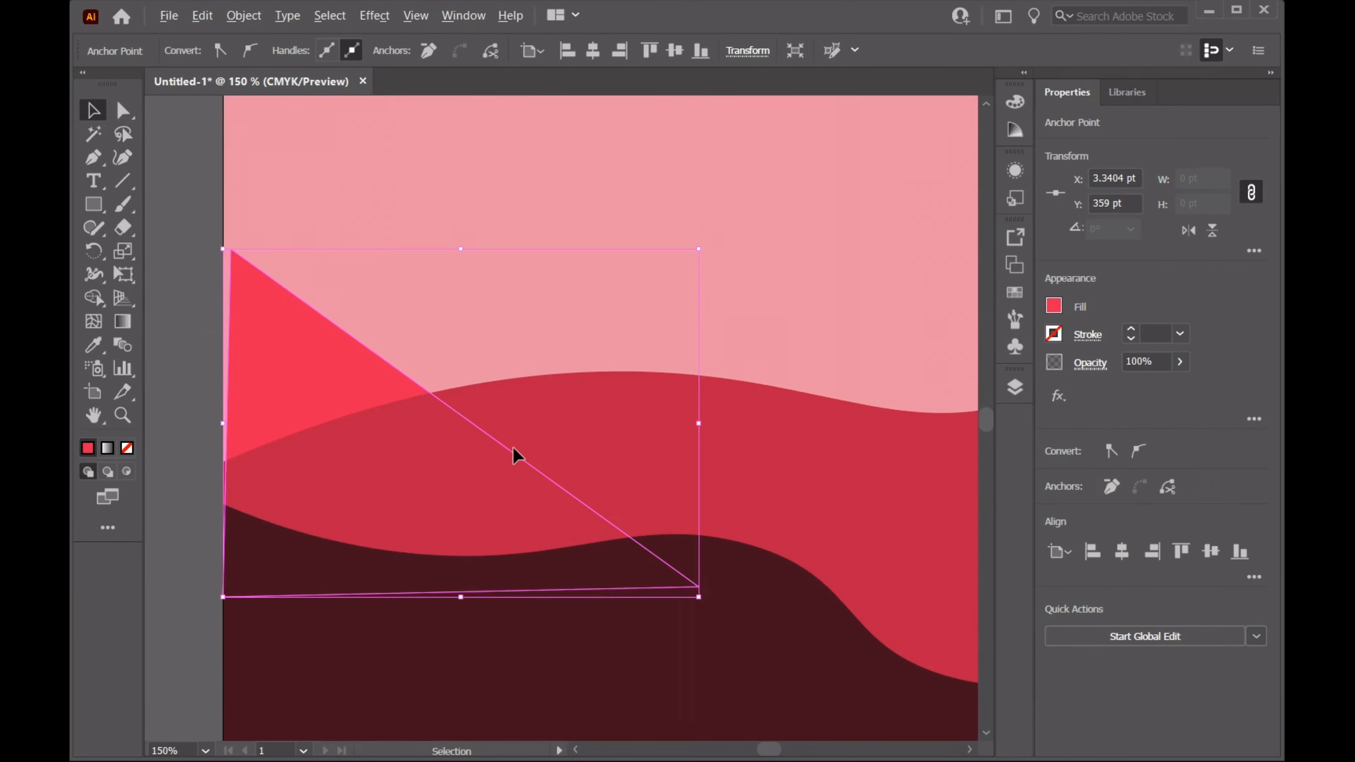
left_click(123, 157)
left_click_drag(229, 250, 223, 252)
mouse_move(368, 354)
left_mouse_down()
mouse_move(384, 341)
mouse_move(352, 364)
left_mouse_up()
left_click_drag(552, 507, 641, 429)
left_click_drag(353, 364, 377, 345)
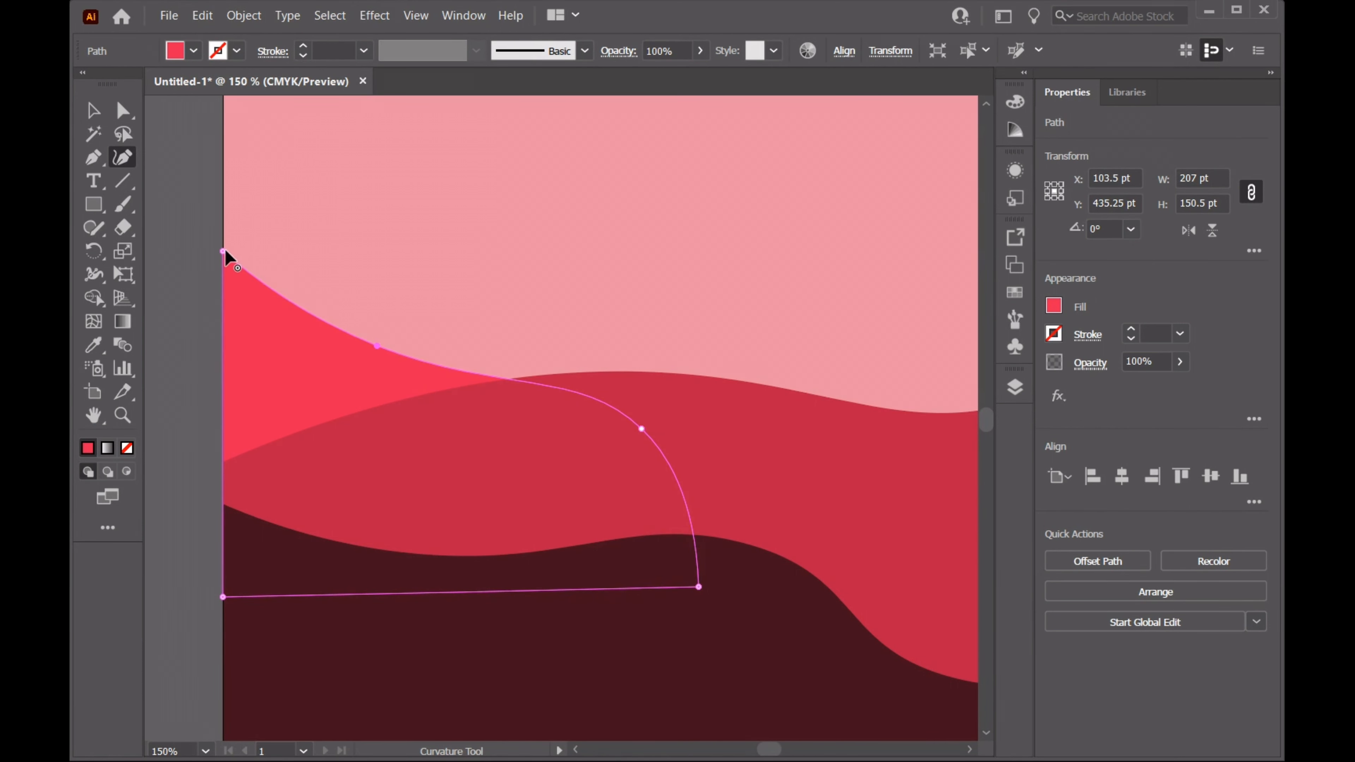
left_click_drag(223, 252, 224, 286)
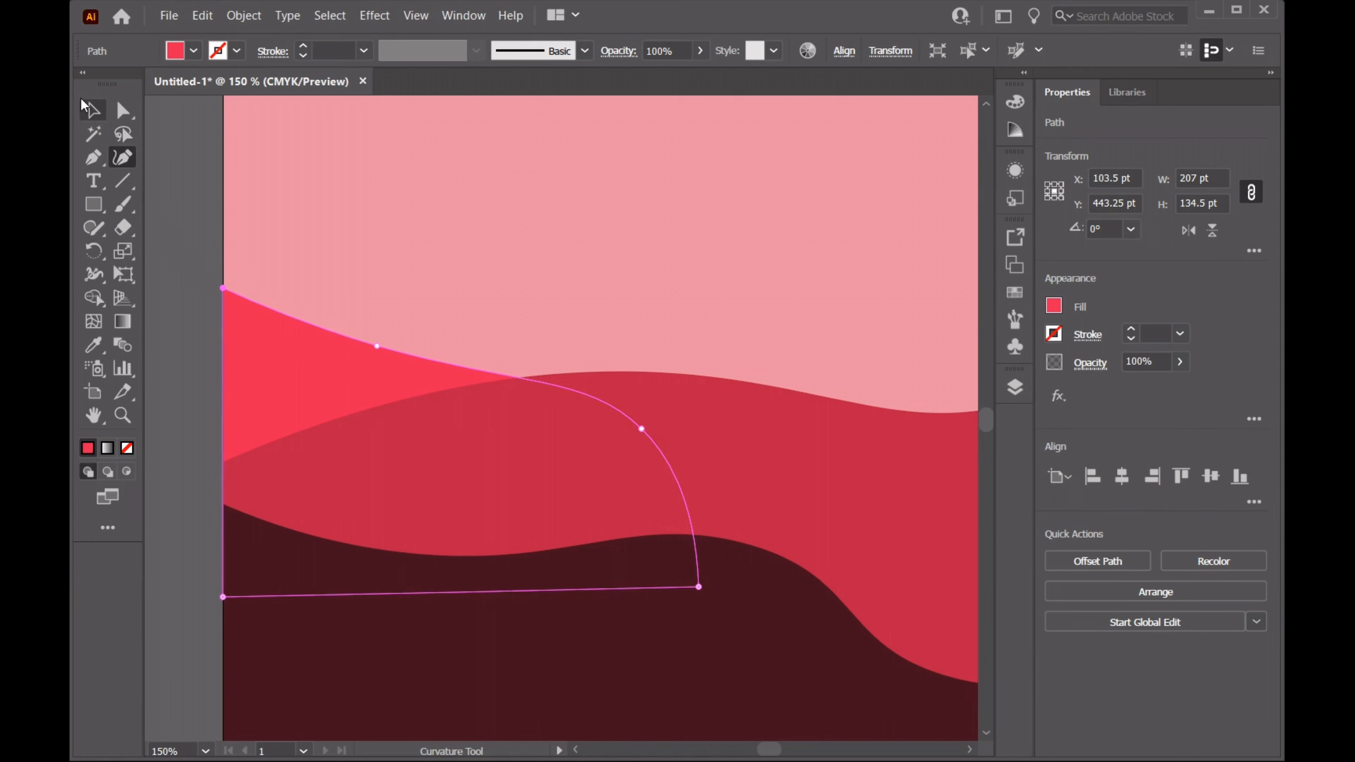
left_click(93, 110)
left_click(170, 151)
key("ctrl+0")
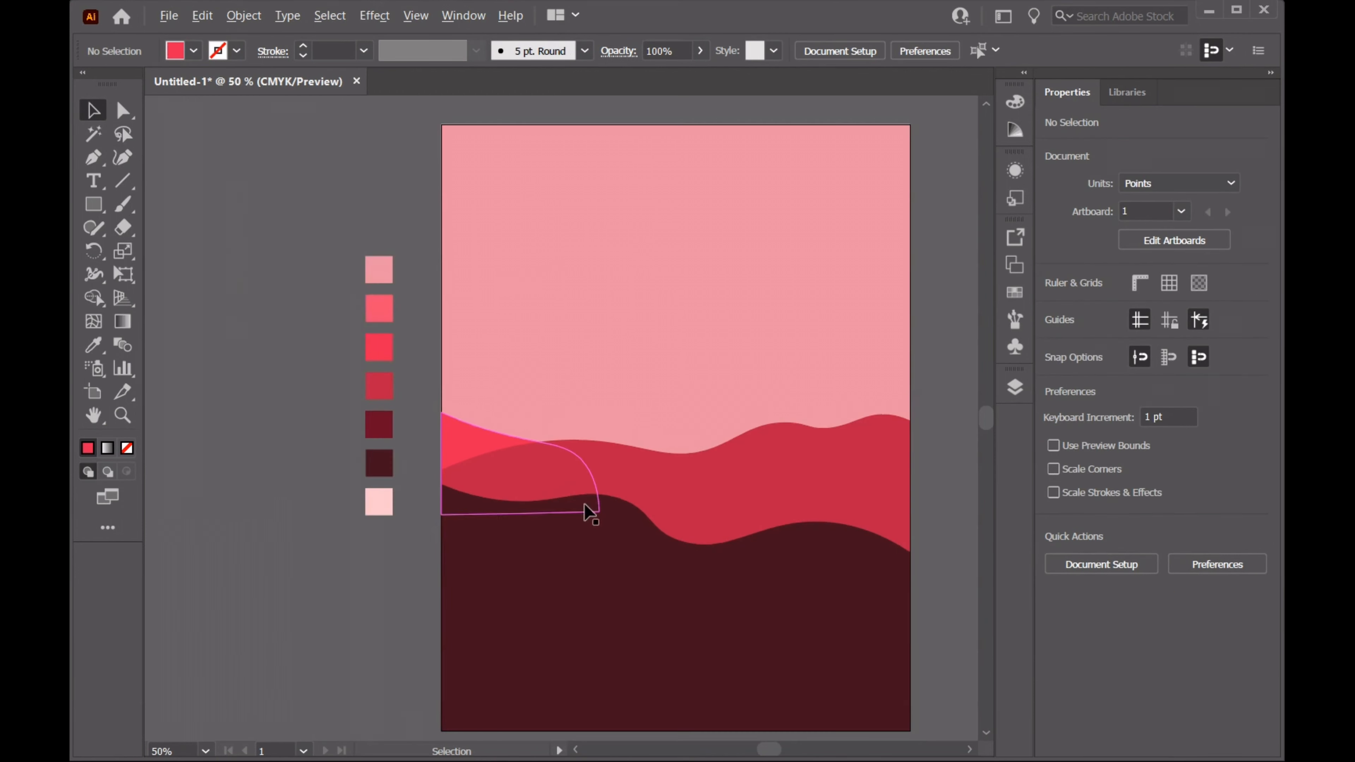
Lock the small hill's layer, Layer 5, and add a new layer directly above Layer 2
left_click(1015, 386)
left_click(937, 731)
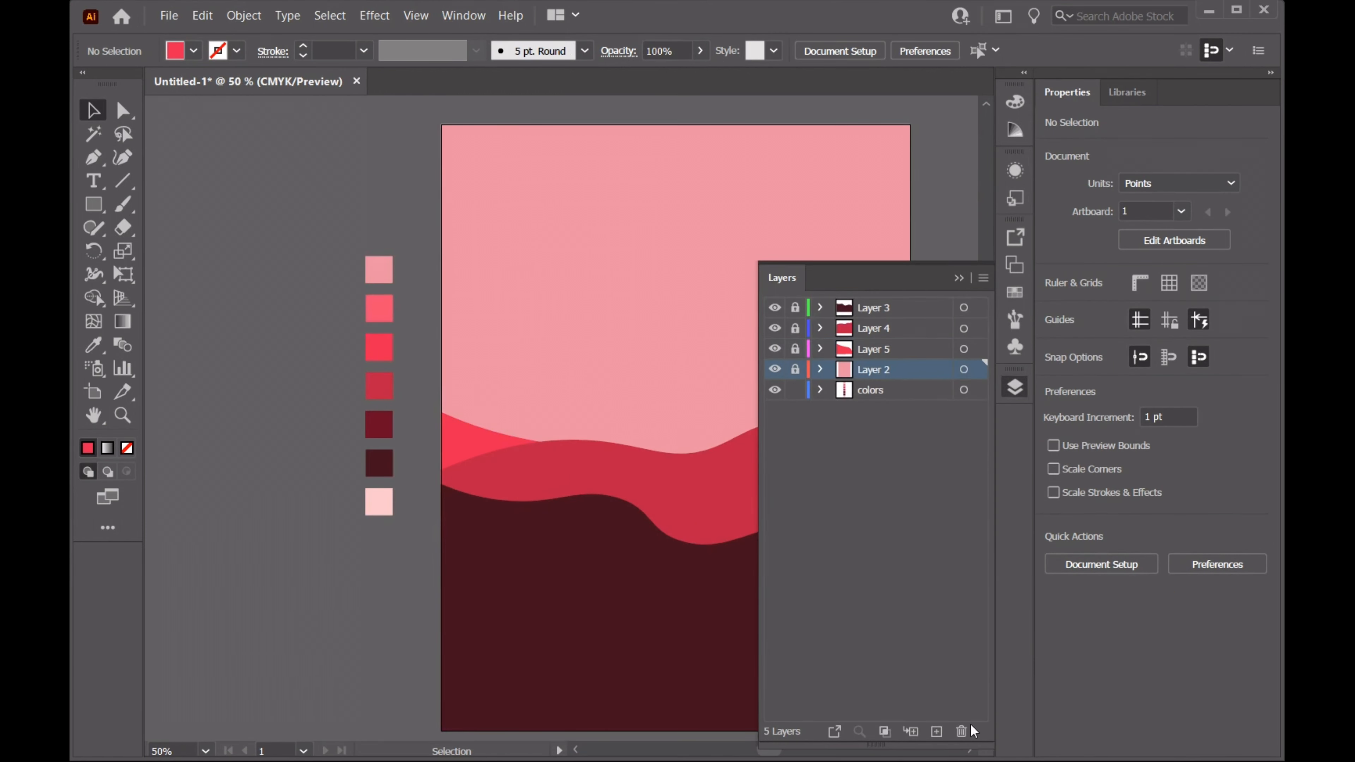
left_click(958, 278)
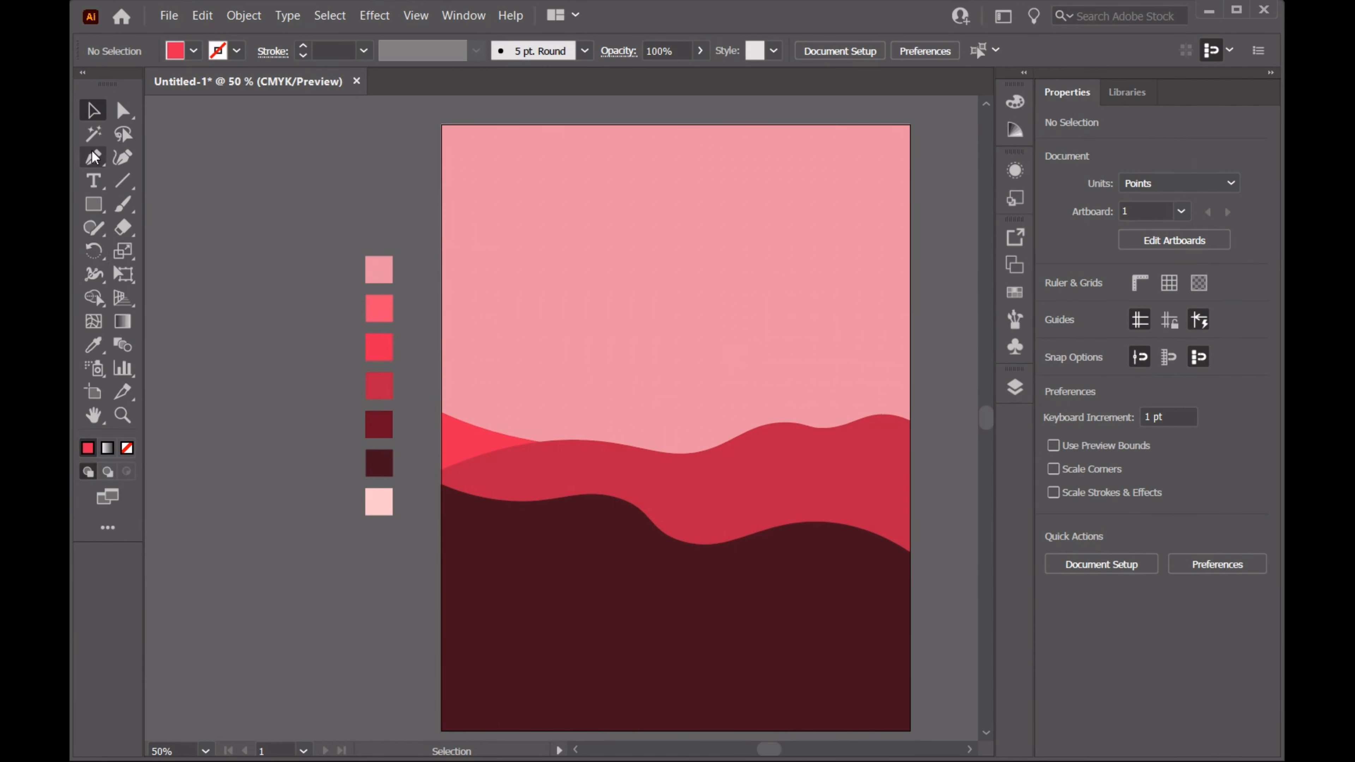
Draw a closed hill with a zigzag ridge across the full artboard width, about 612 by 468 pt, reaching down to the artboard's bottom edge
left_click(93, 156)
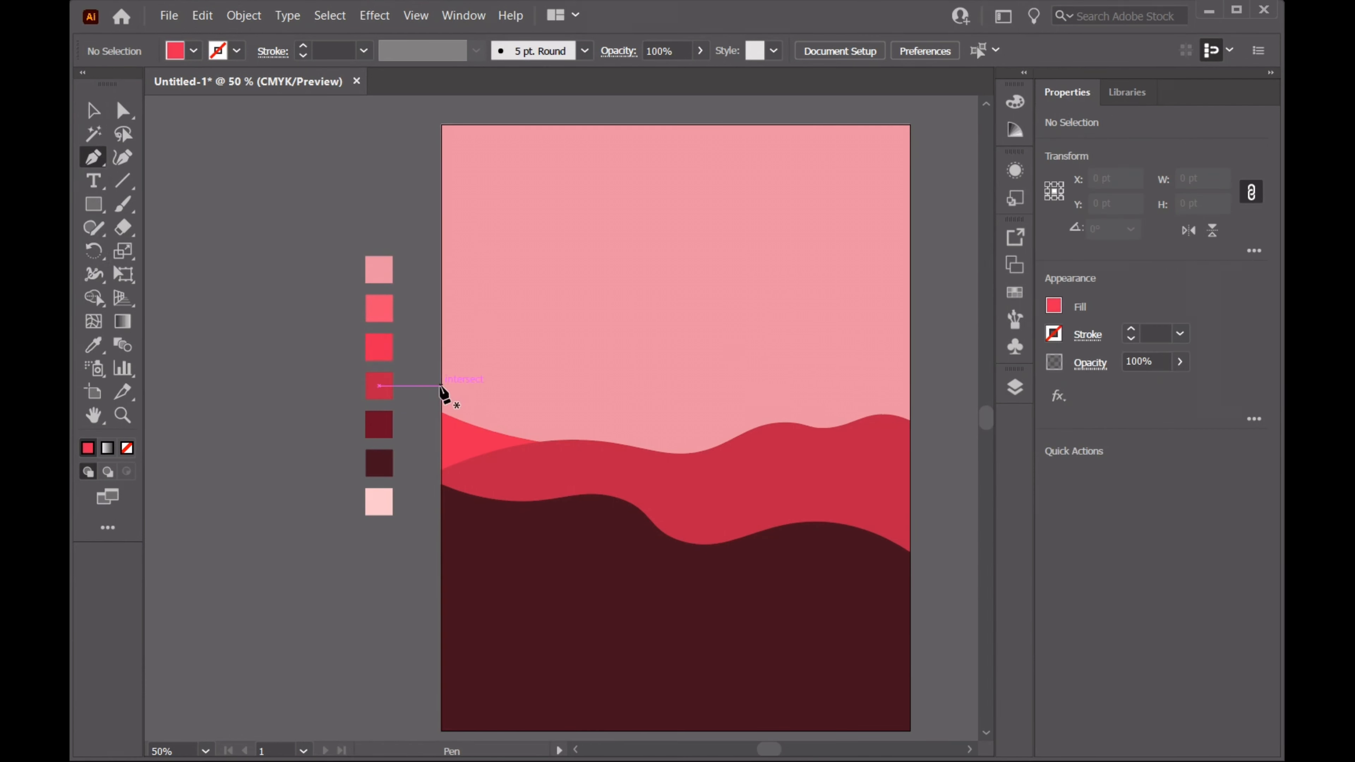
left_click(441, 379)
left_click(483, 385)
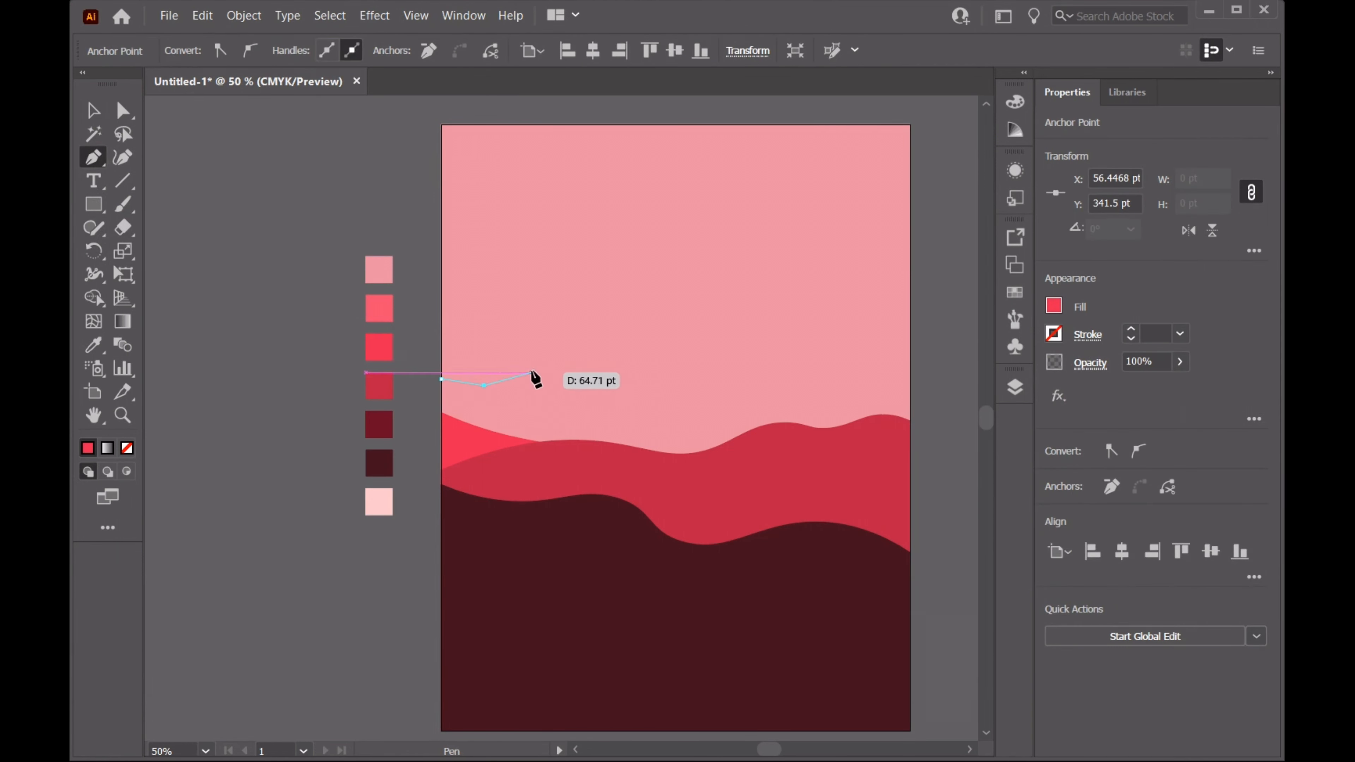
left_click(531, 372)
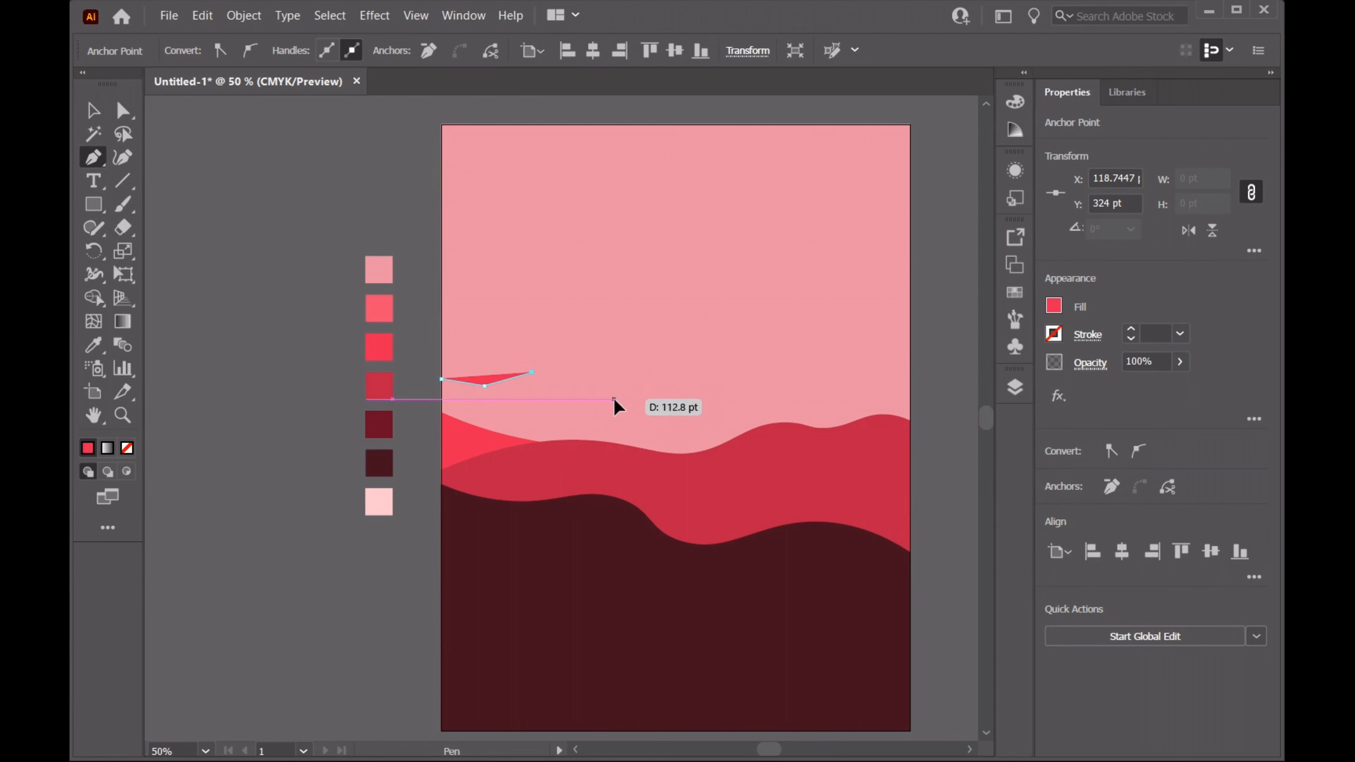
left_click(614, 398)
left_click(717, 386)
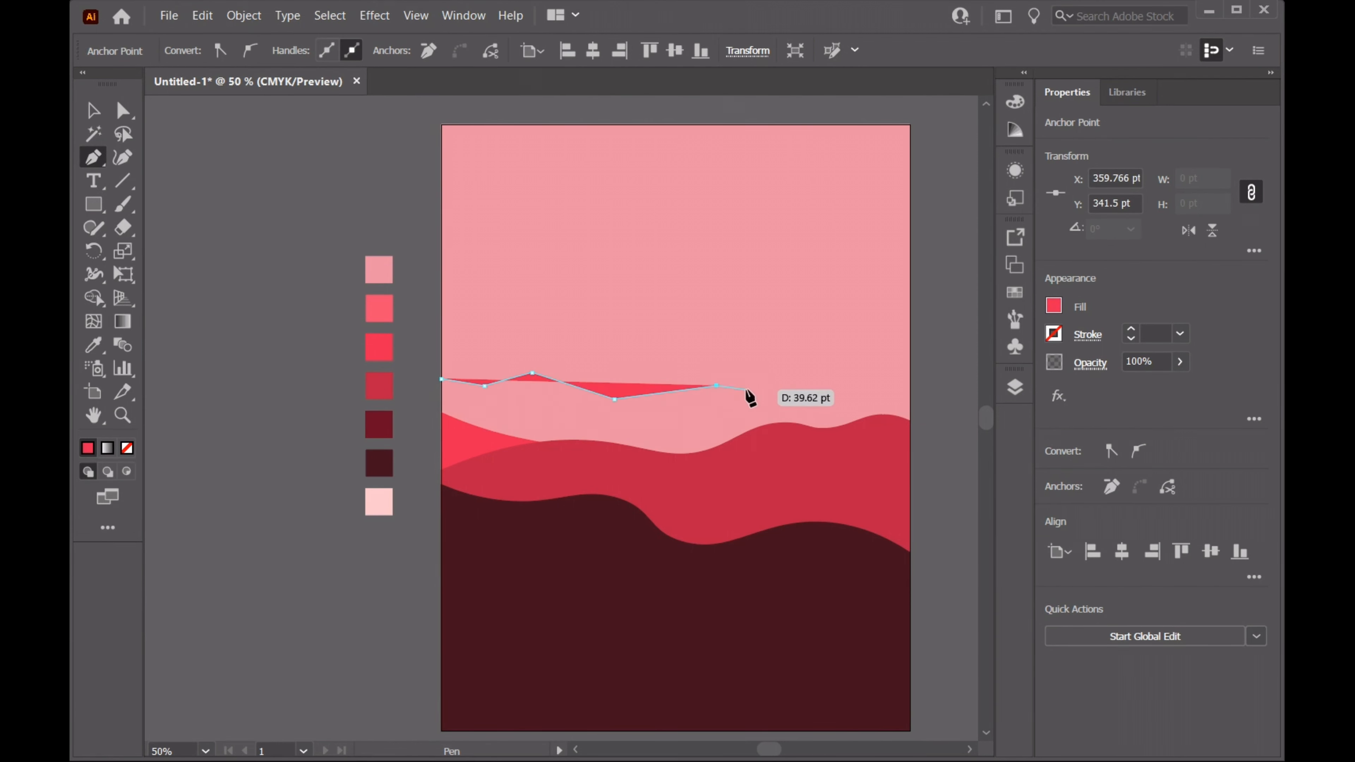
left_click(745, 389)
left_click(802, 379)
left_click(851, 393)
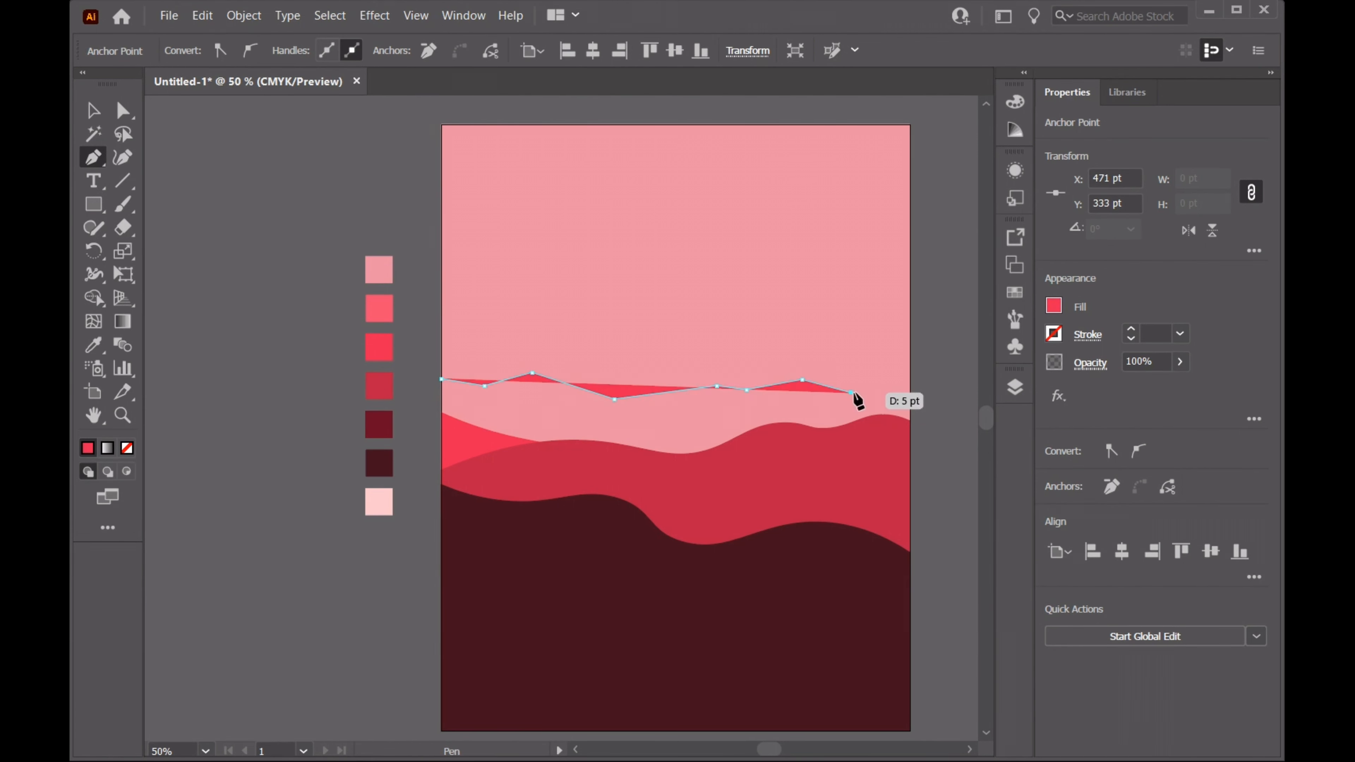
left_click(910, 377)
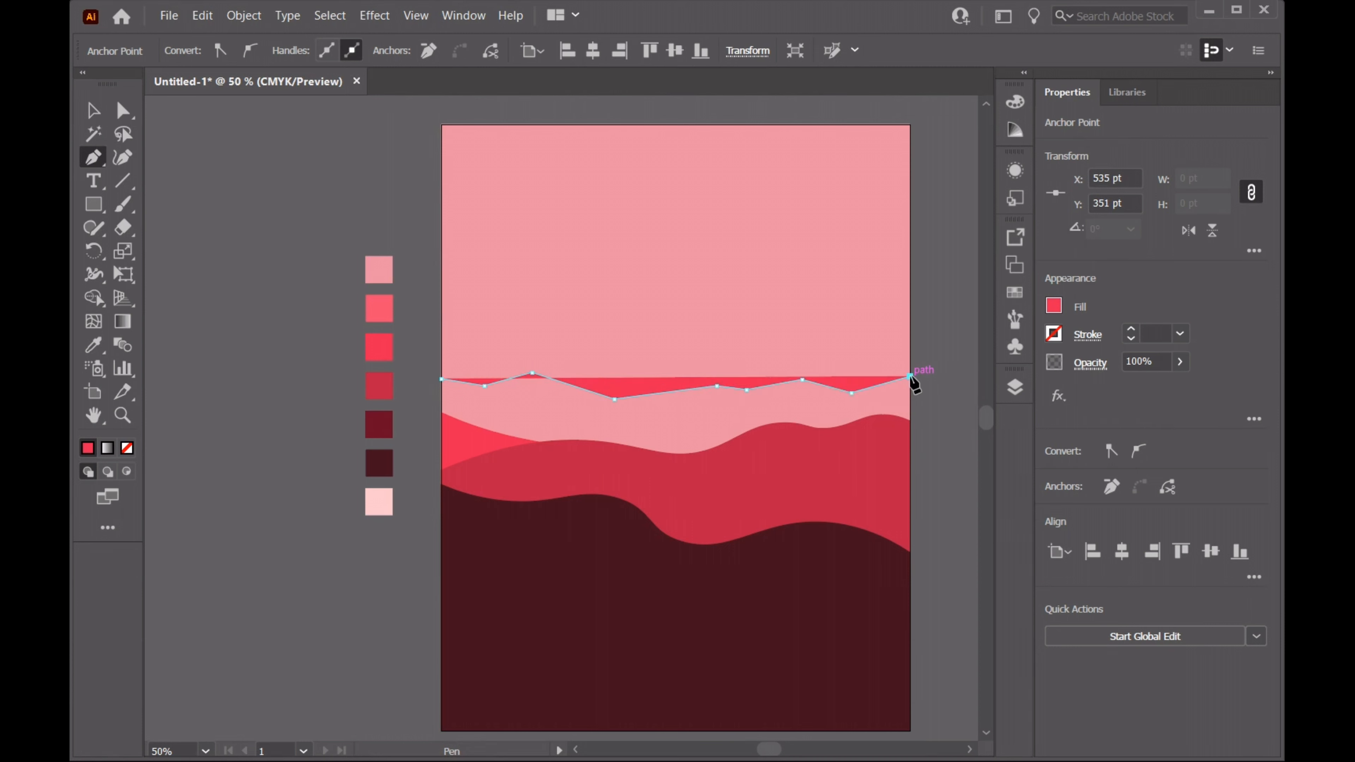
left_click(910, 731)
left_click(441, 731)
left_click(442, 378)
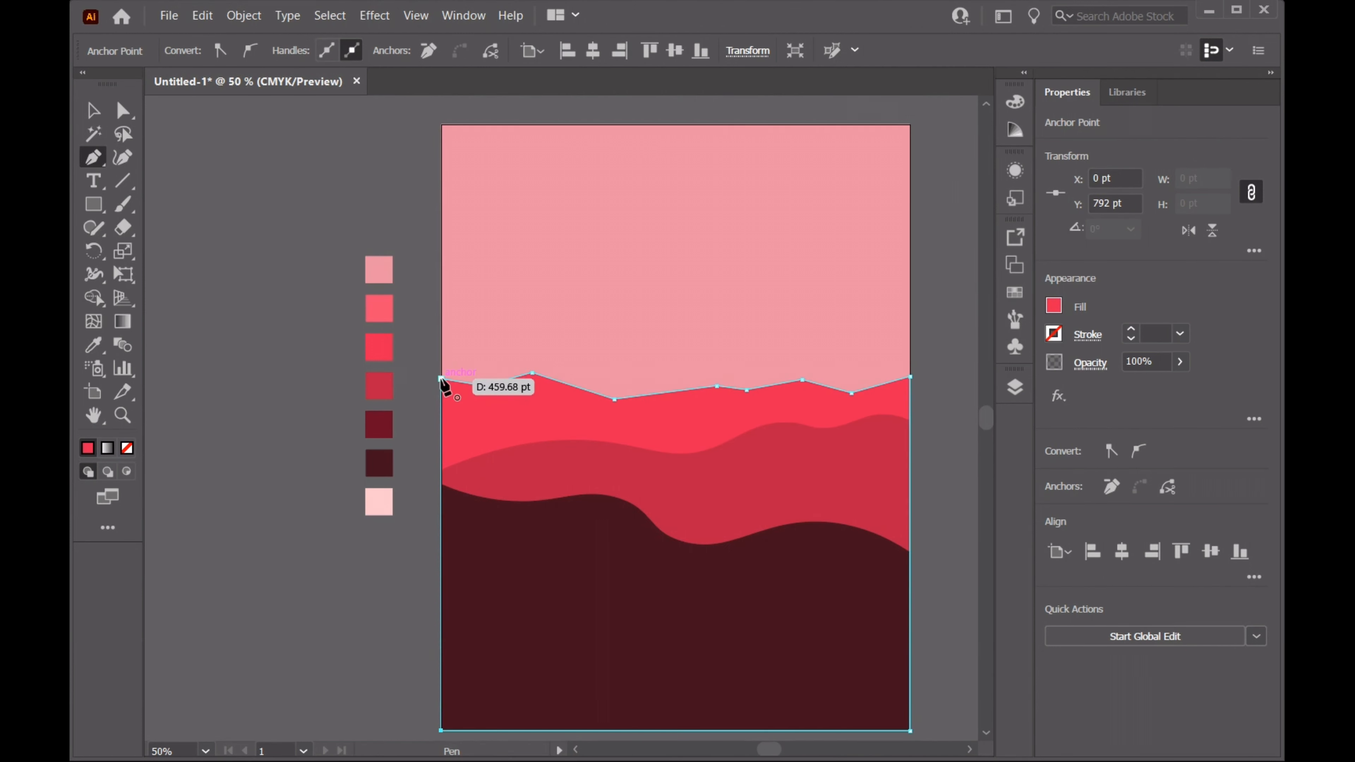
Fill the zigzag hill with the coral pink swatch, second in the palette, using the Eyedropper
key("v")
key("i")
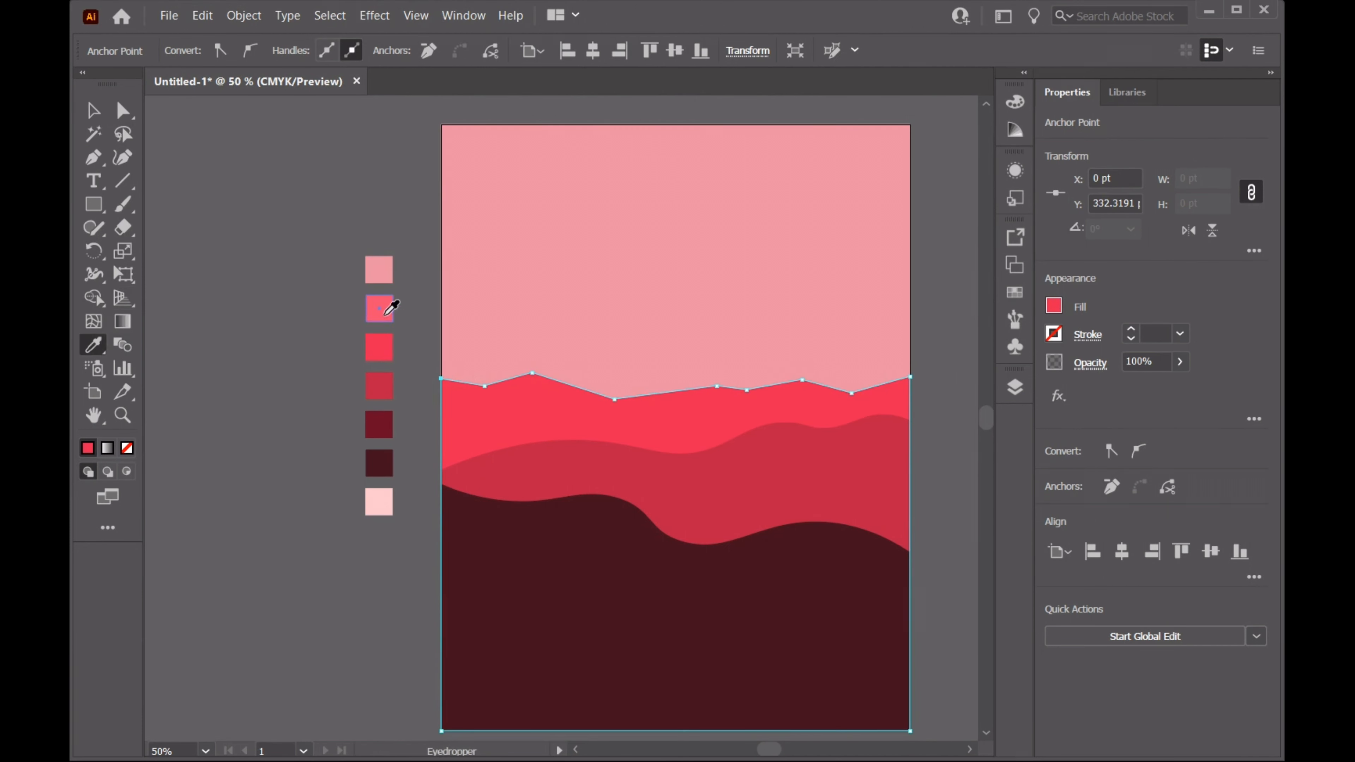
left_click(391, 309)
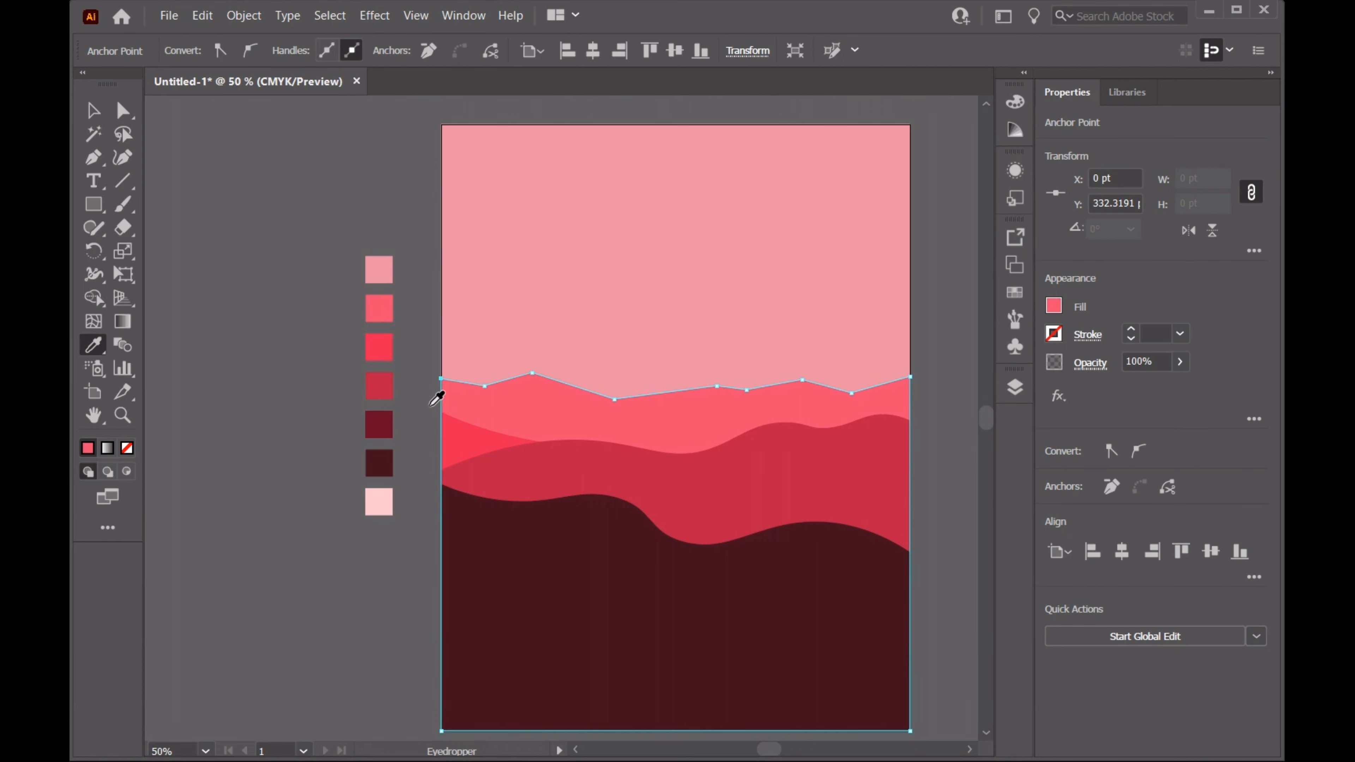
left_click(100, 111)
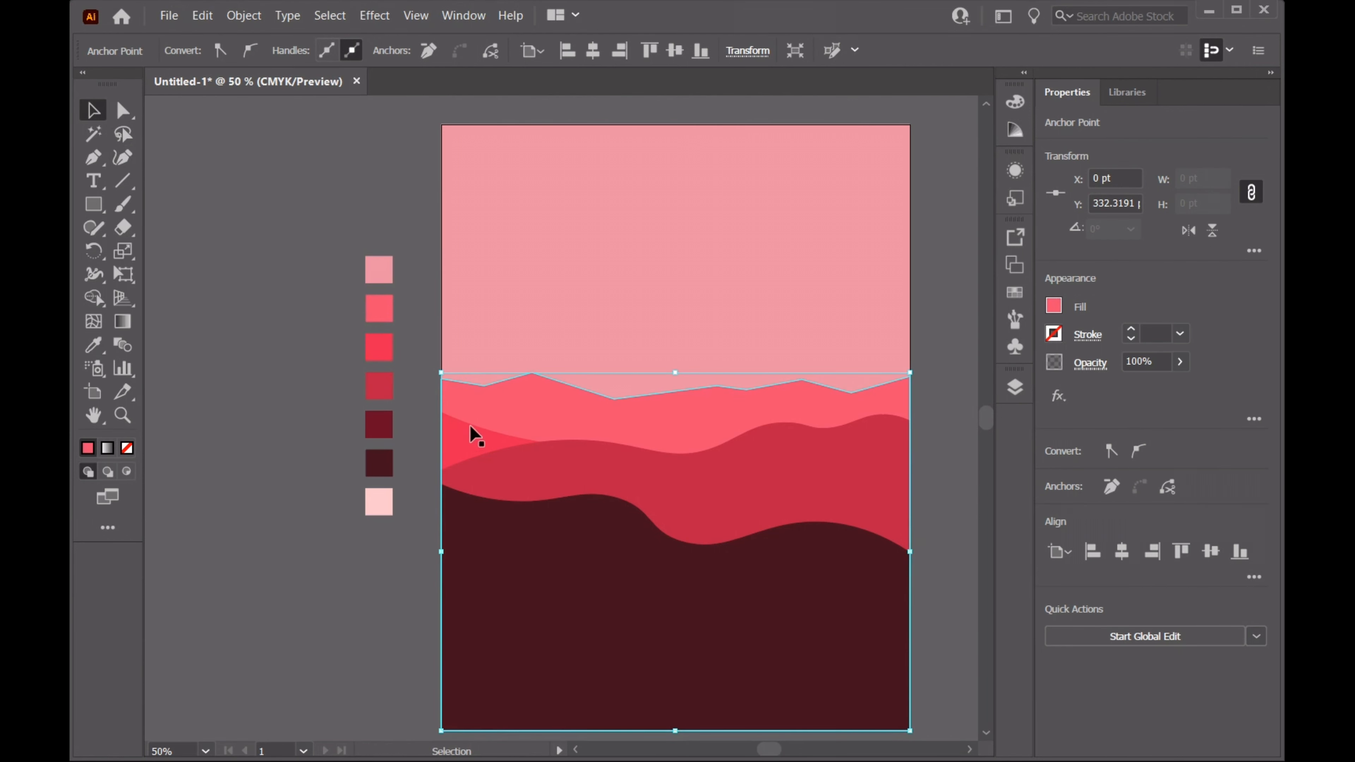
left_click(401, 439)
mouse_move(385, 394)
left_mouse_down()
mouse_move(499, 475)
mouse_move(385, 394)
left_mouse_up()
left_click(221, 164)
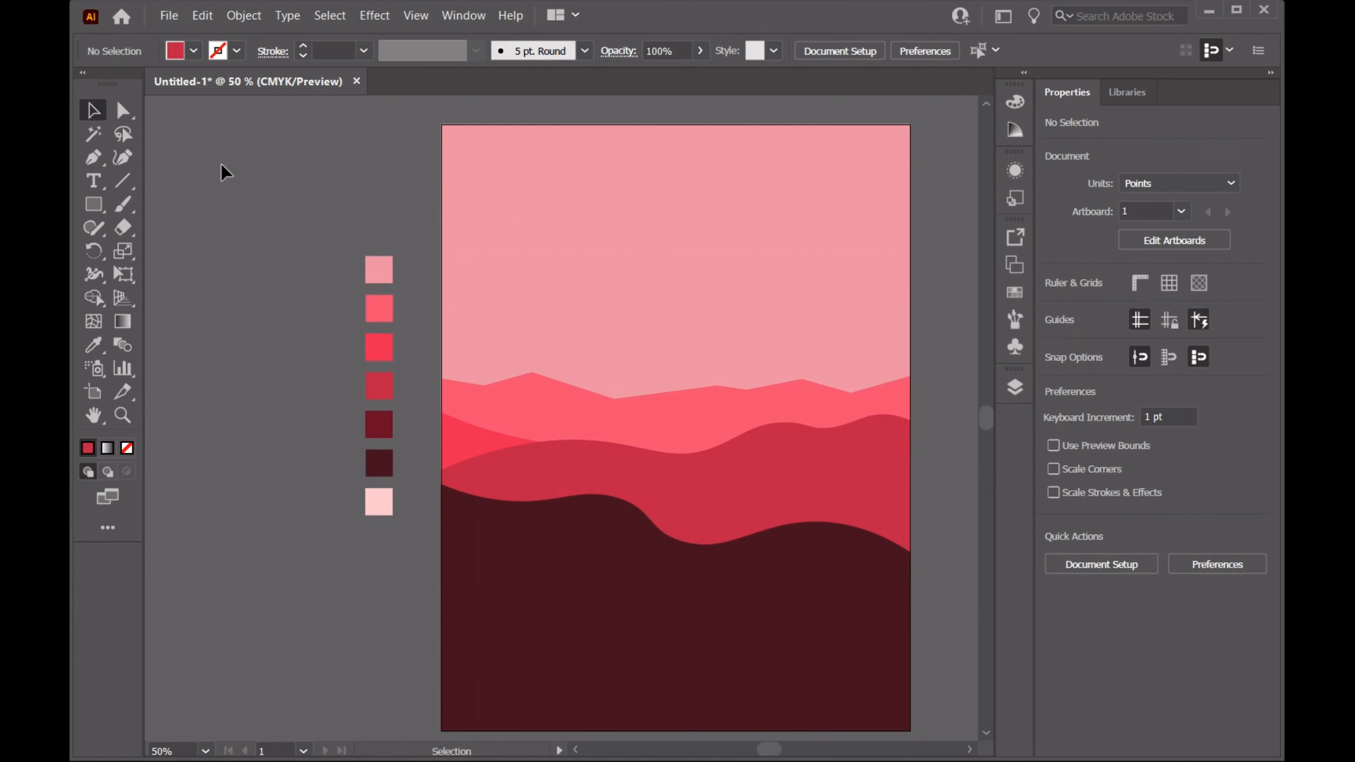
Fill the zigzag hill with the bright red swatch, third in the palette, using the Eyedropper
left_click(599, 424)
left_click(93, 344)
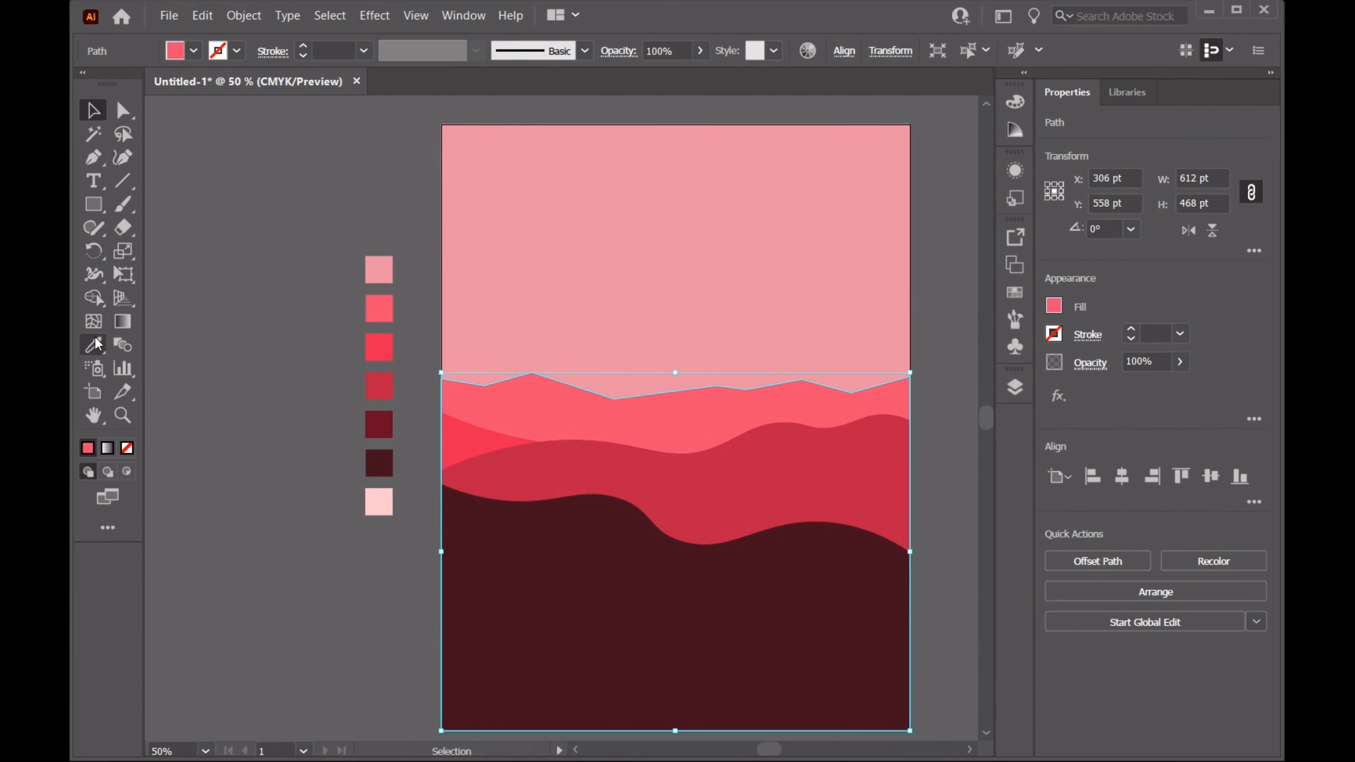
left_click(379, 347)
key("v")
left_click(253, 172)
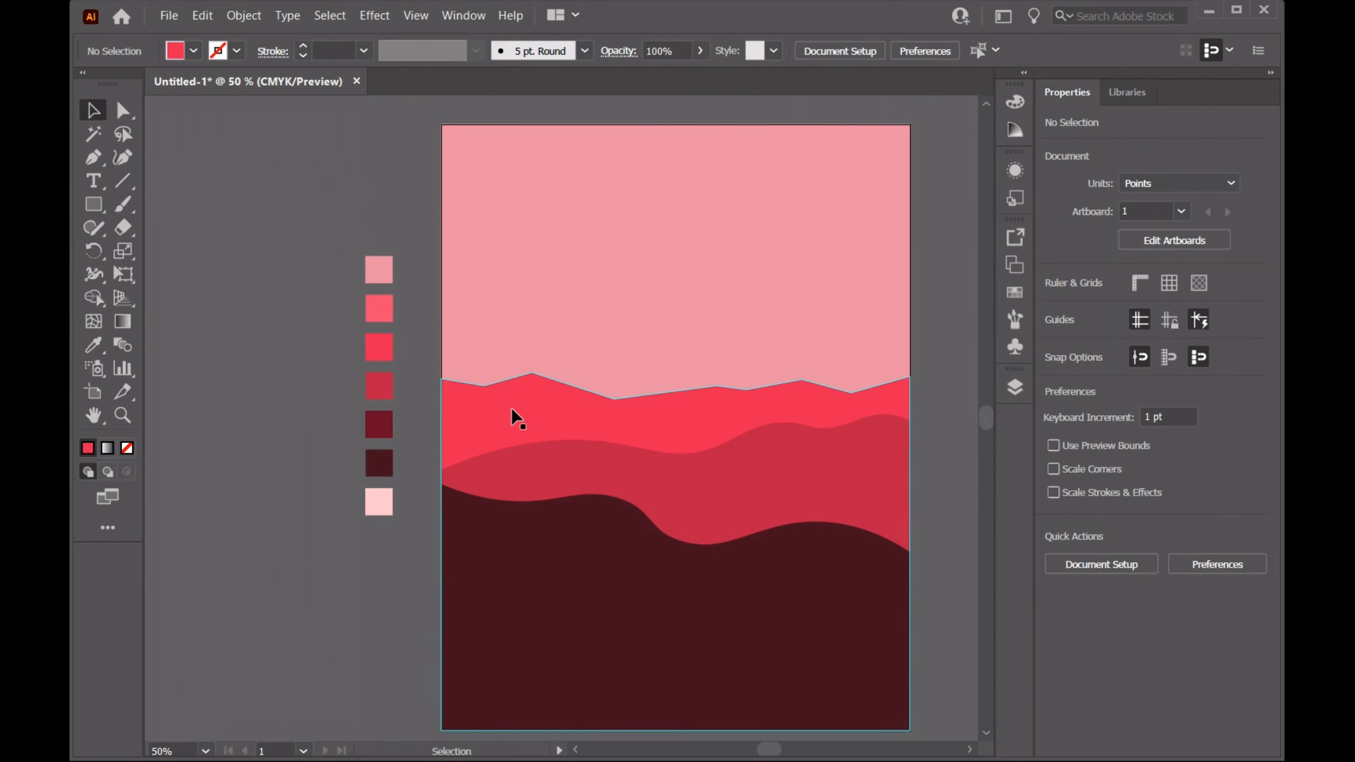
Round the inner corner points along the bright red hill's ridge into smooth waves with the Curvature tool
left_click(514, 418)
key("shift+grave")
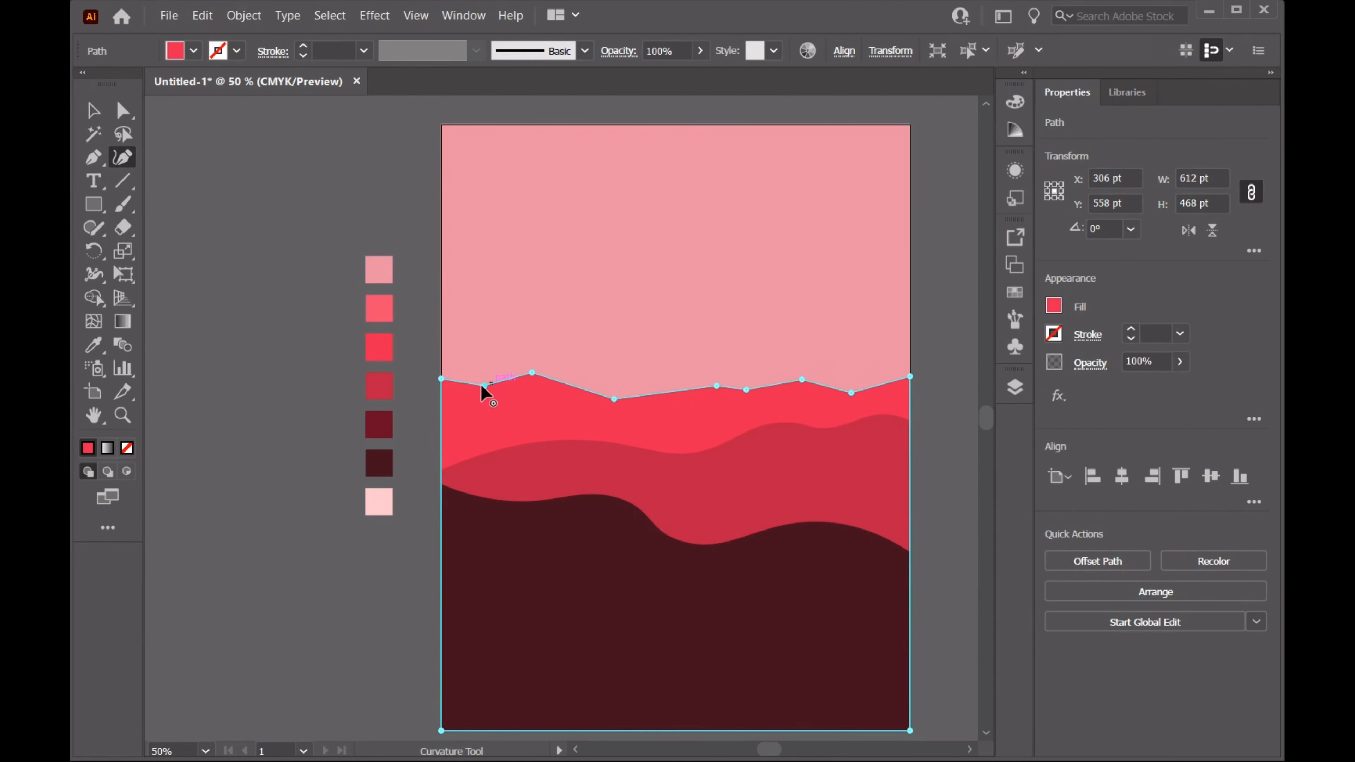
double_click(483, 386)
double_click(535, 374)
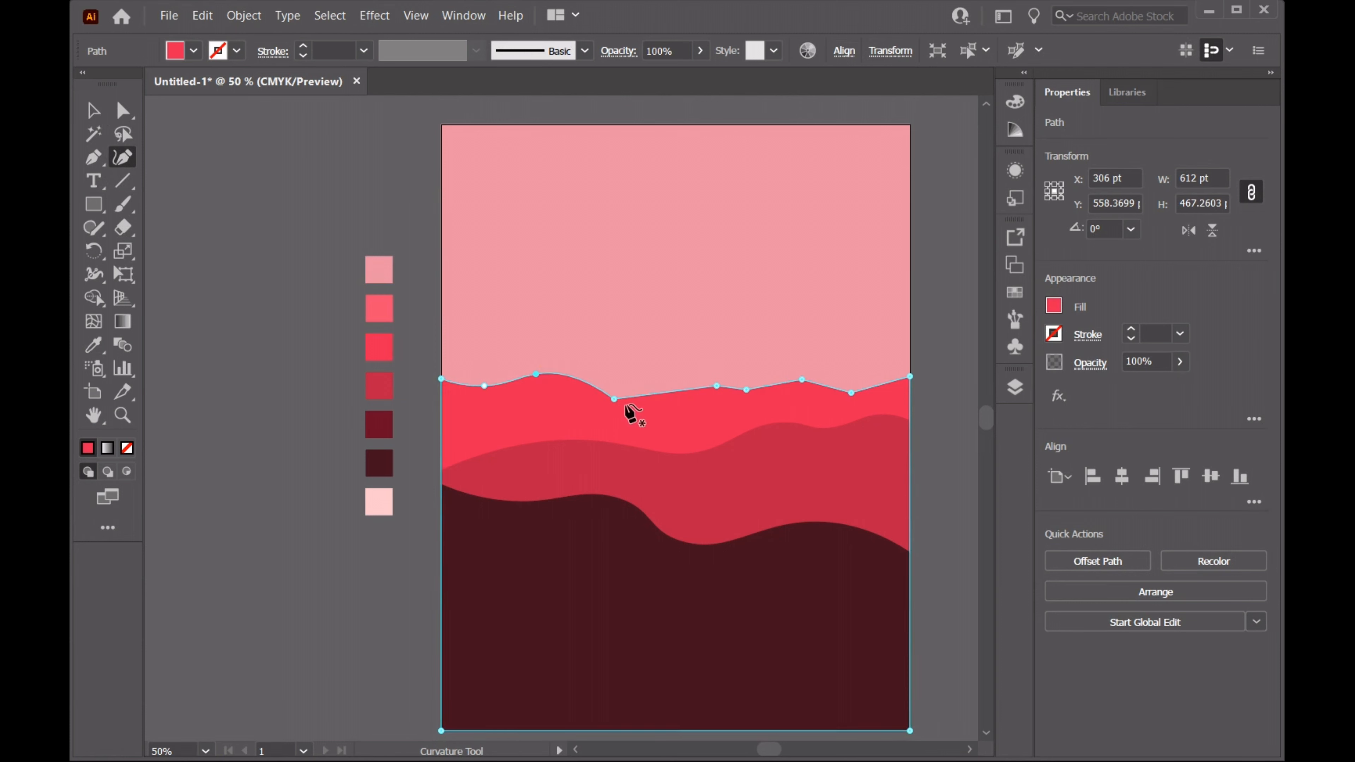
left_click(620, 398)
key("ctrl+z")
double_click(614, 399)
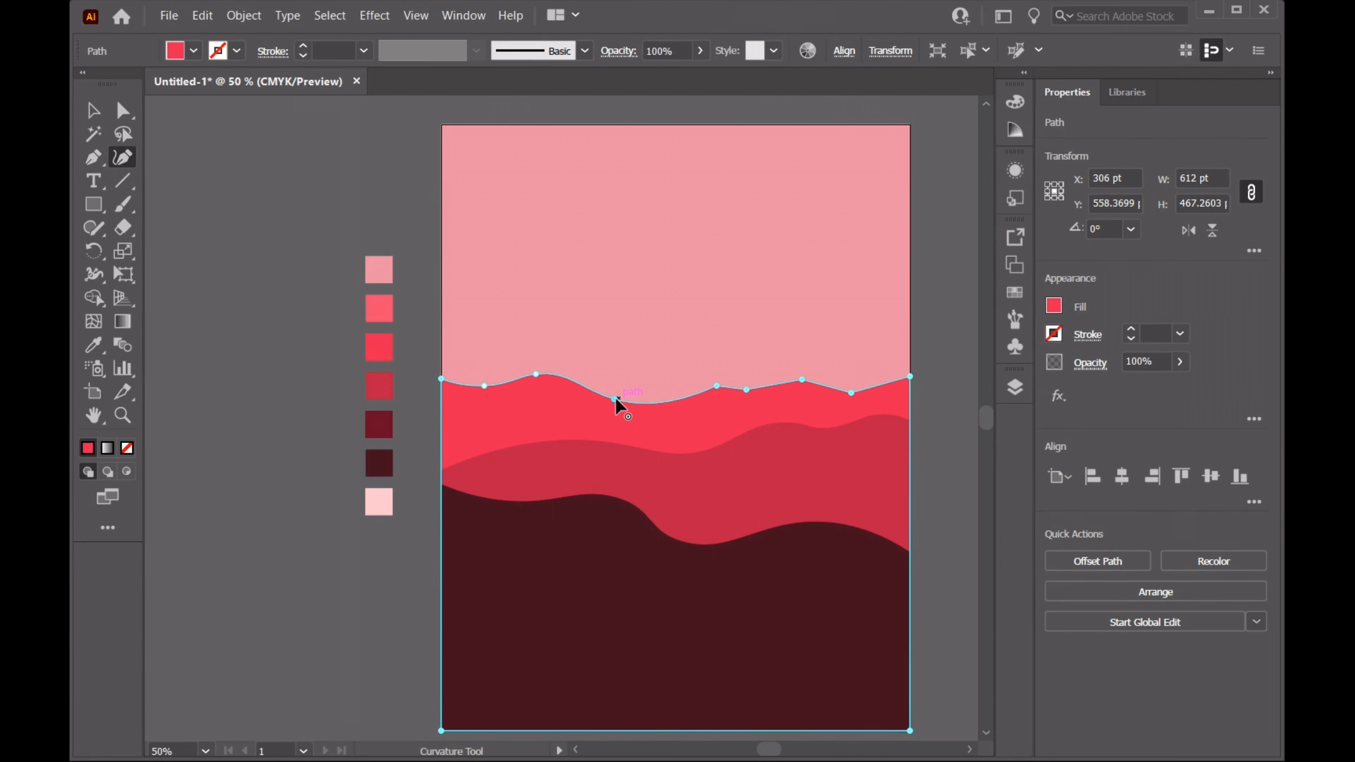
double_click(717, 386)
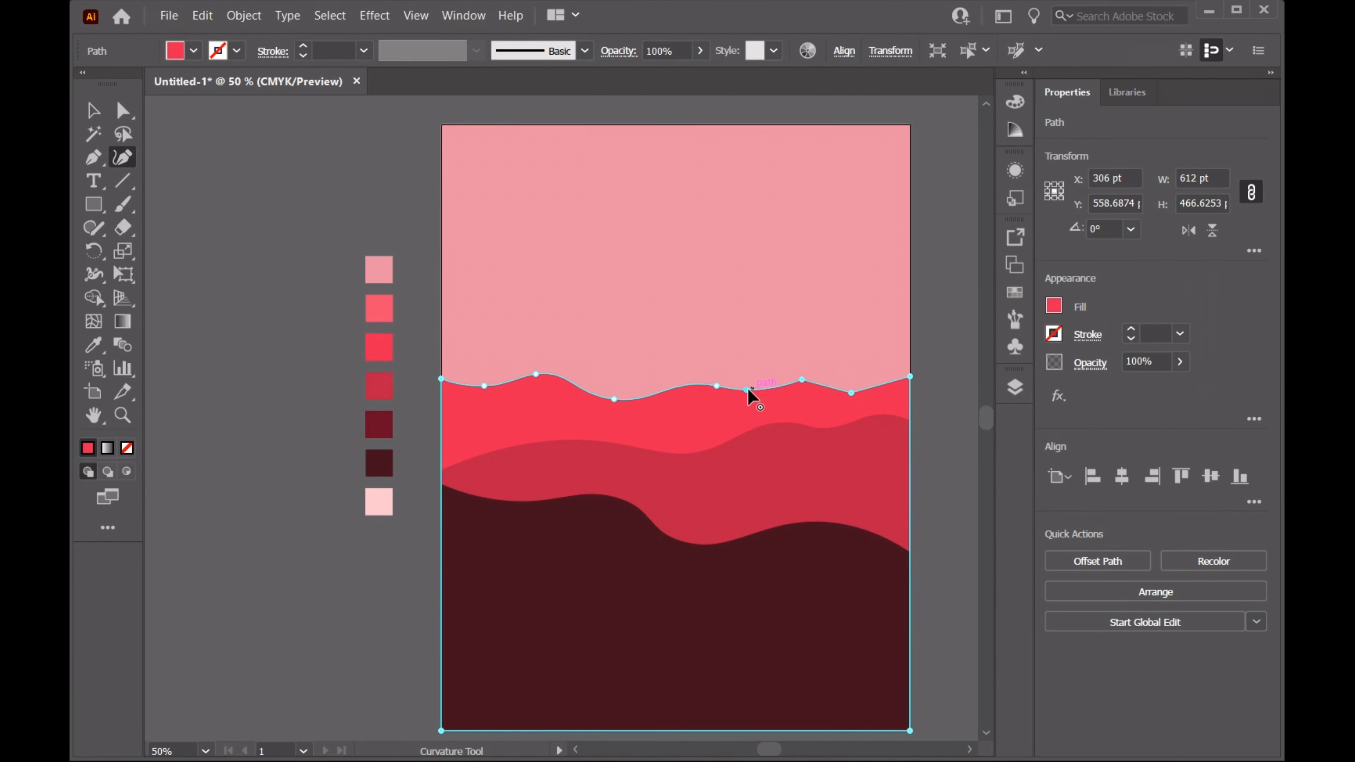
double_click(802, 381)
left_click(93, 110)
left_click(947, 350)
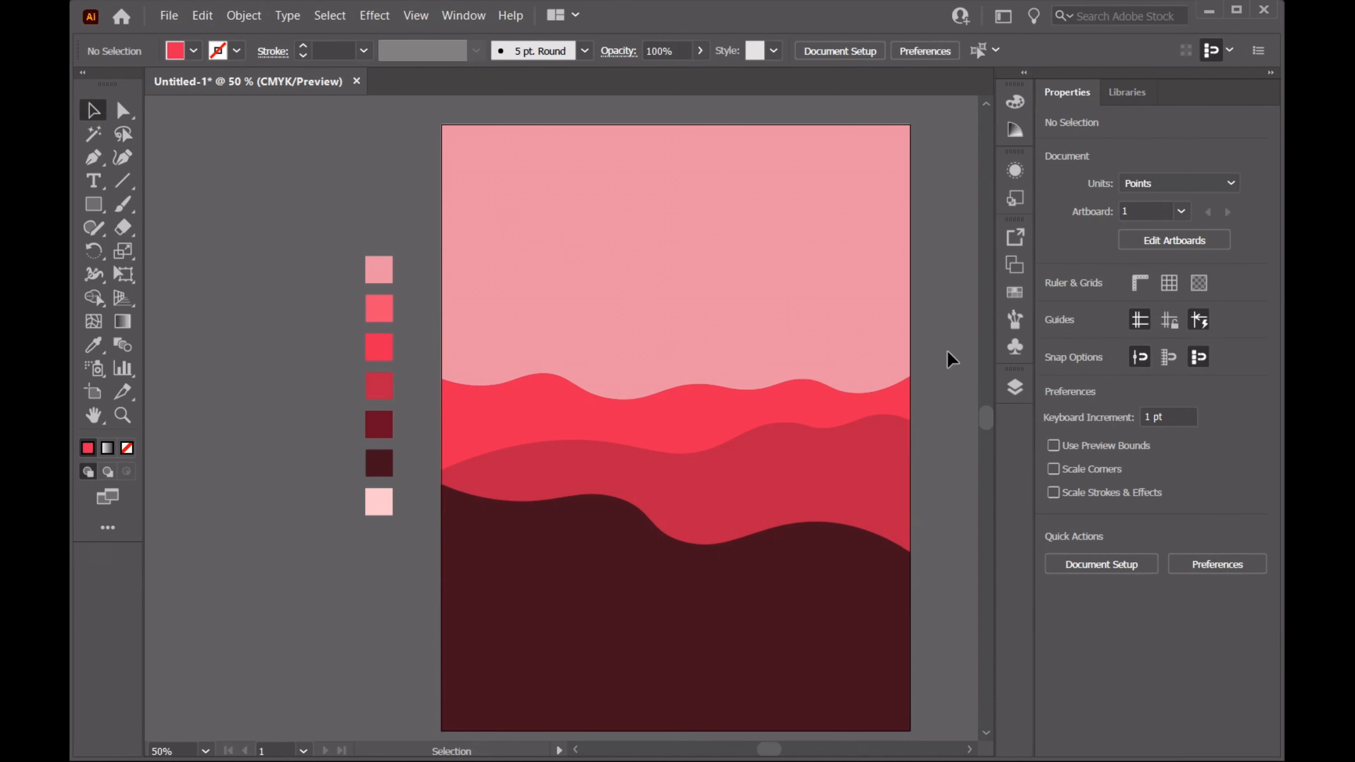
Lock Layer 6, unlock Layer 5, and recolor its small left-edge hill with the crimson swatch, fourth in the palette
left_click(1015, 388)
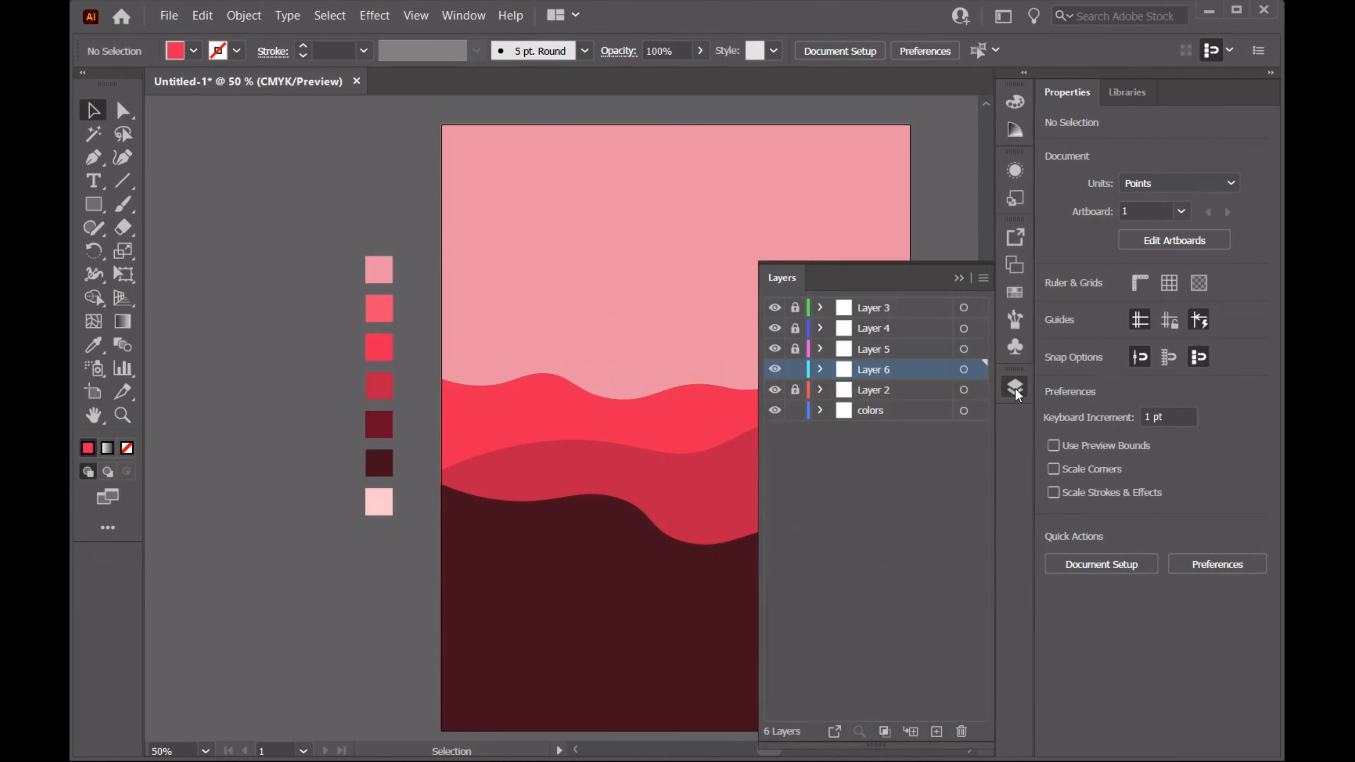
left_click(854, 348)
left_click(475, 448)
key("i")
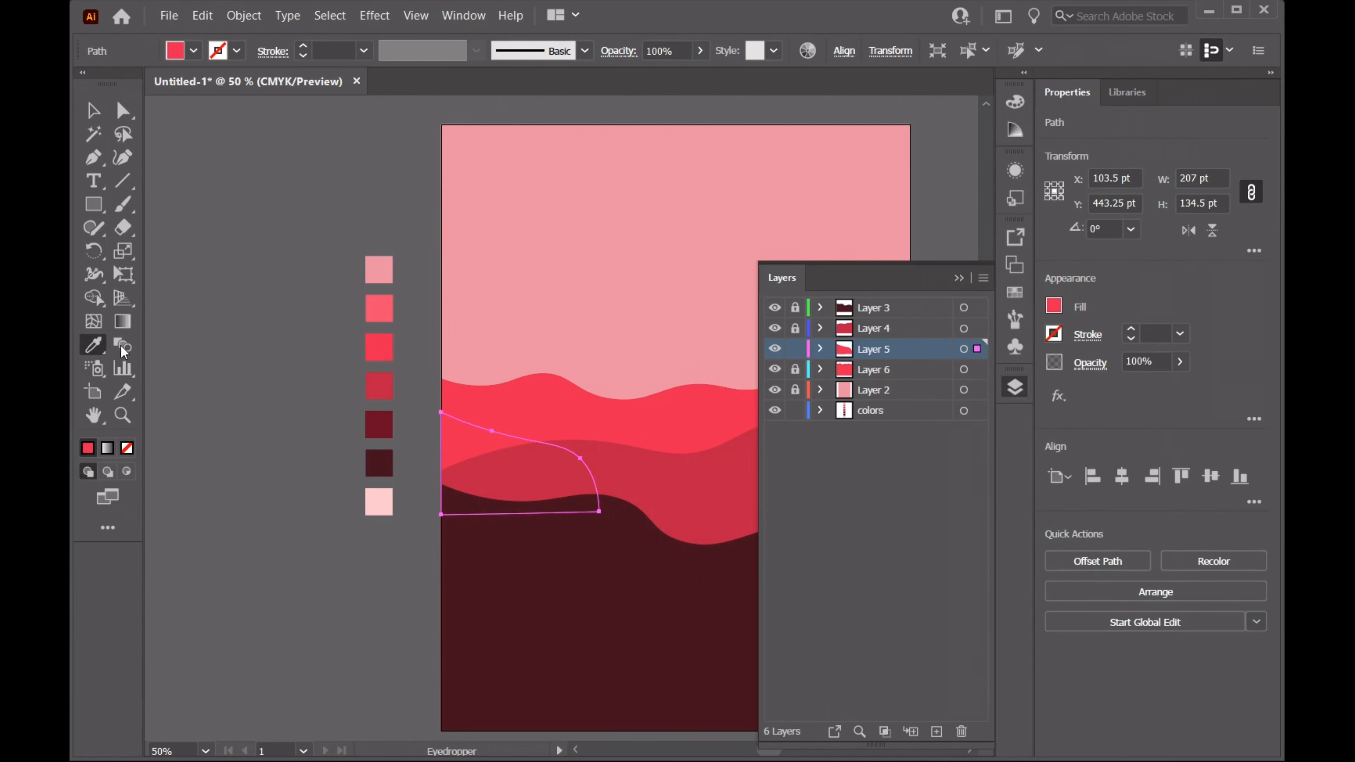
left_click(388, 393)
key("v")
left_click(248, 176)
Lock Layer 5, unlock Layer 4, and recolor its wide hill with the maroon swatch, fifth in the palette
left_click(883, 330)
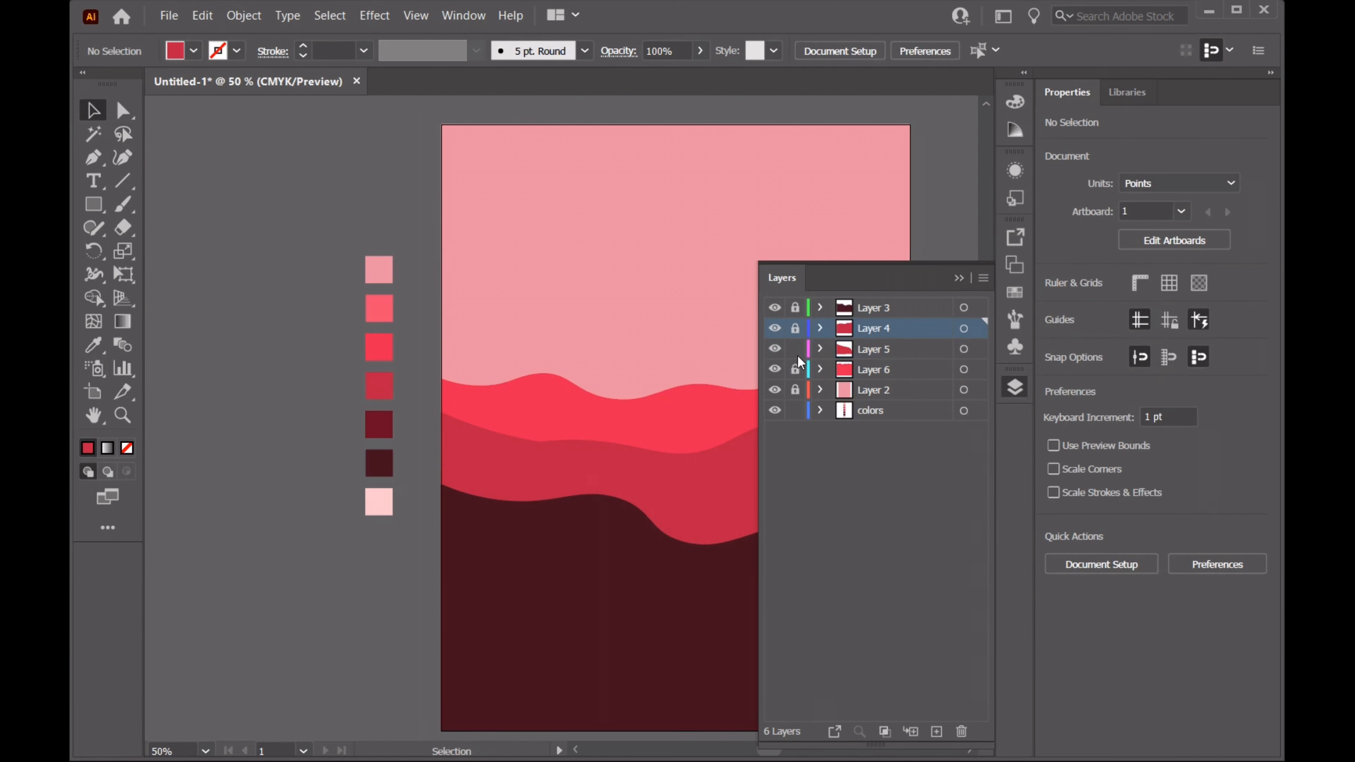
left_click(720, 516)
key("i")
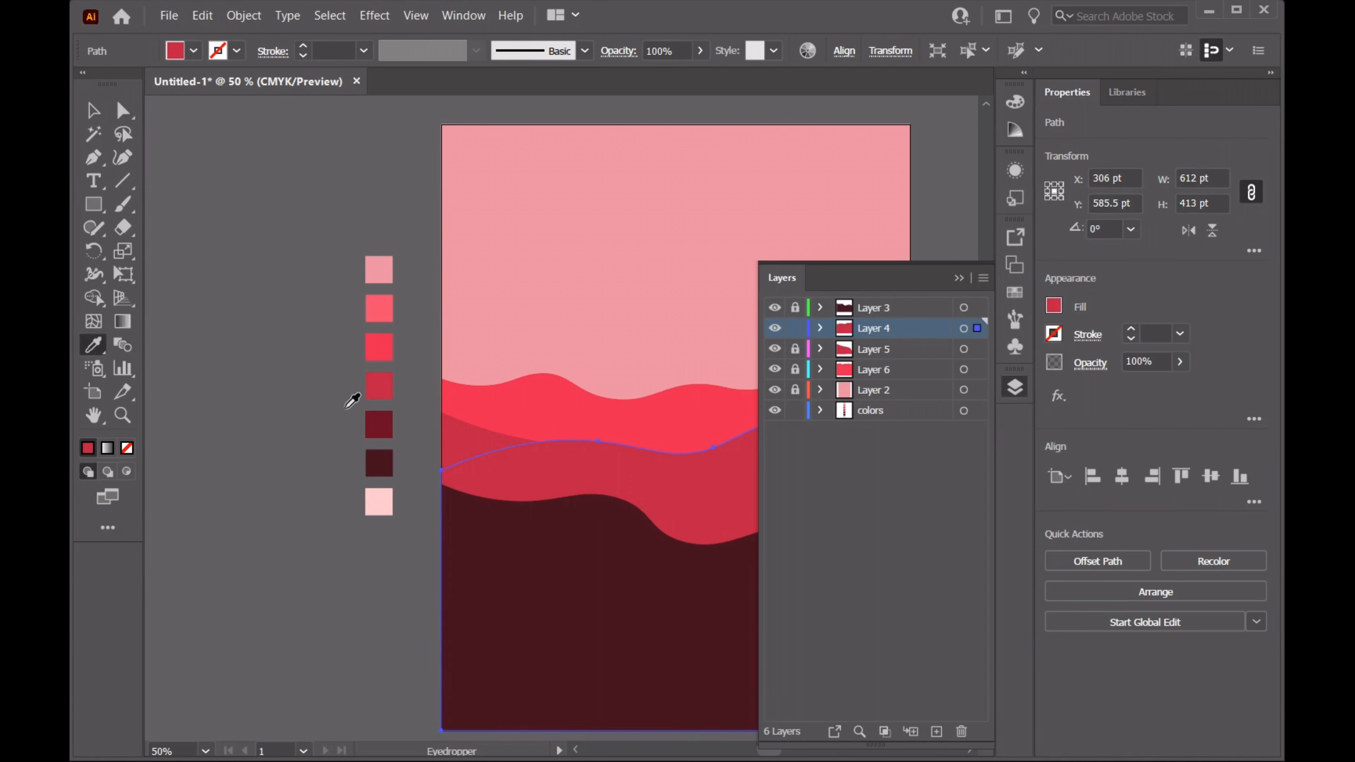
left_click(386, 424)
left_click(101, 112)
left_click(250, 171)
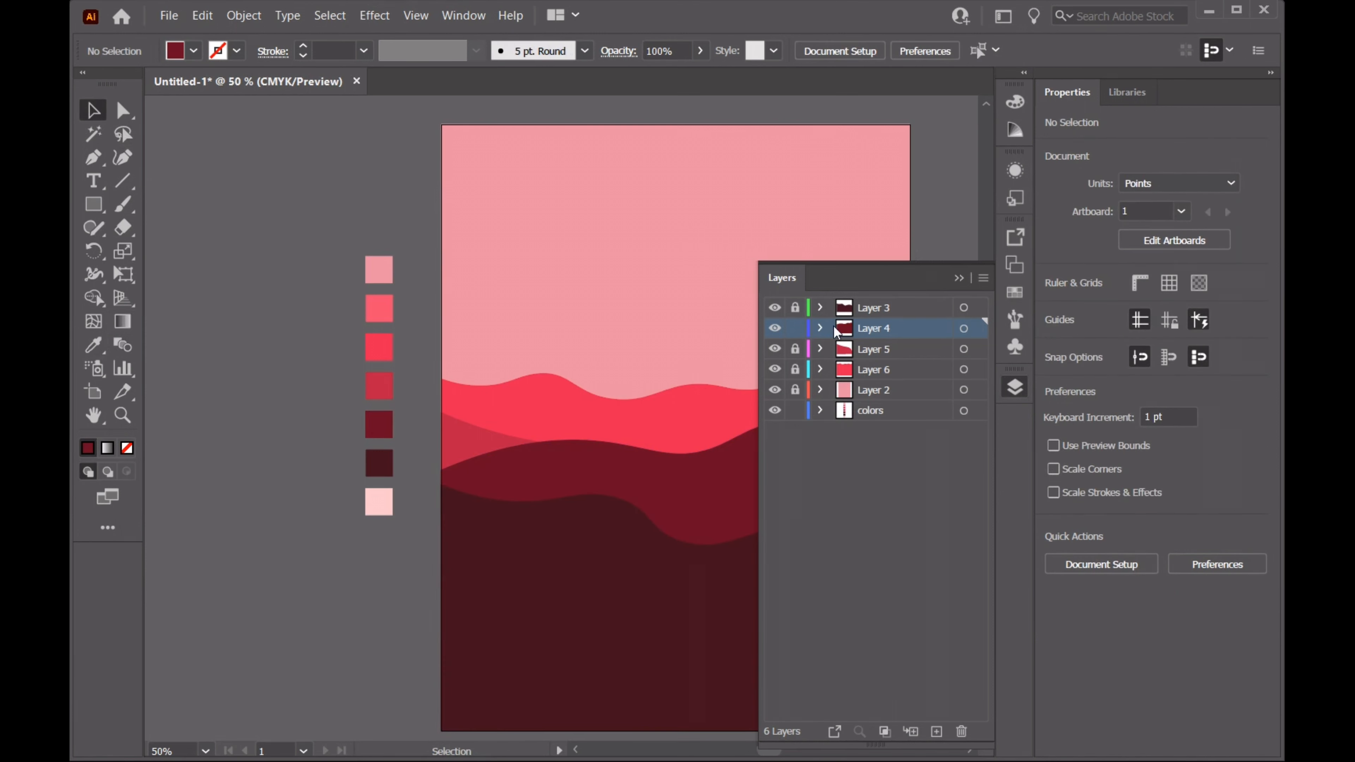
Lock the maroon hill's layer, Layer 4, and add another new layer directly above Layer 2
left_click(893, 395)
left_click(936, 731)
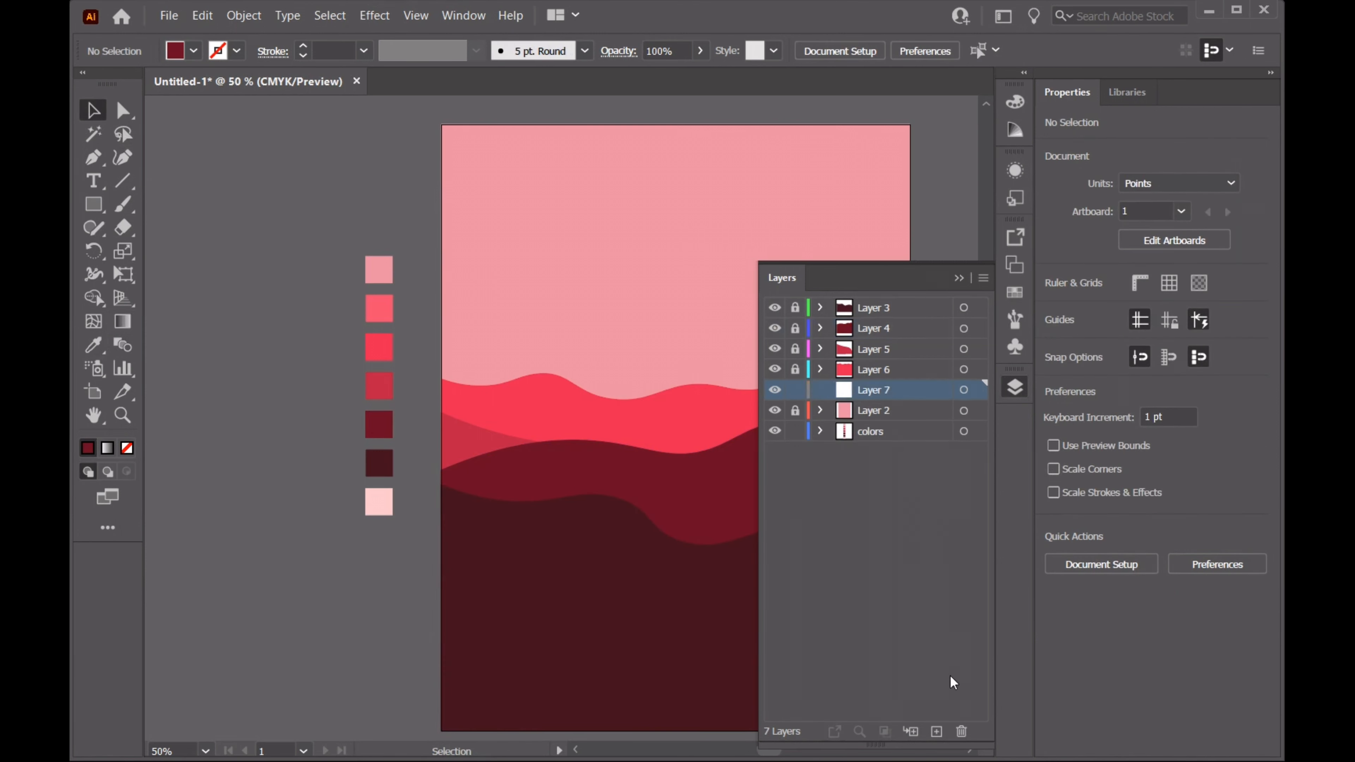
left_click(959, 278)
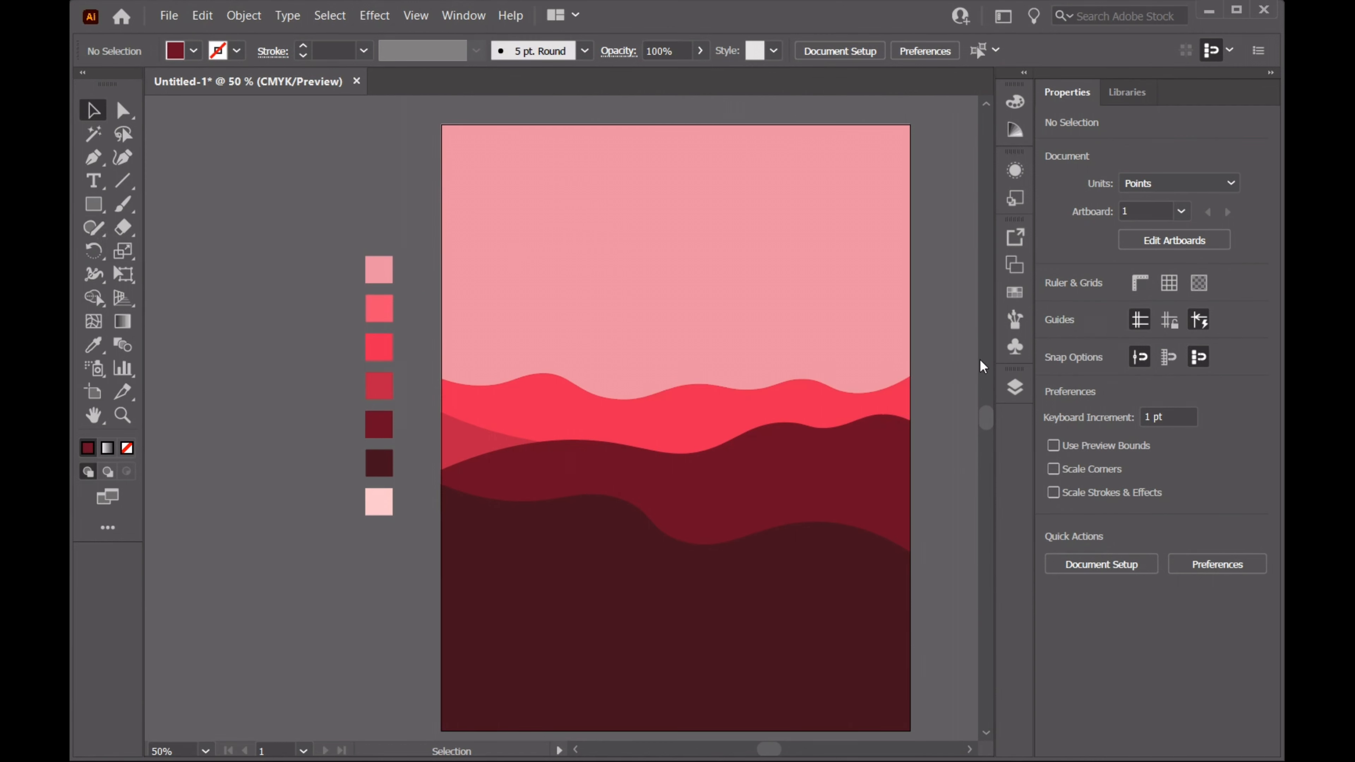
Draw a closed hill with a zigzag ridge across the full artboard width above the bright red hill, extending down to the artboard's lower edge
key("p")
left_click_drag(364, 361, 507, 323)
left_click(553, 343)
left_click(625, 325)
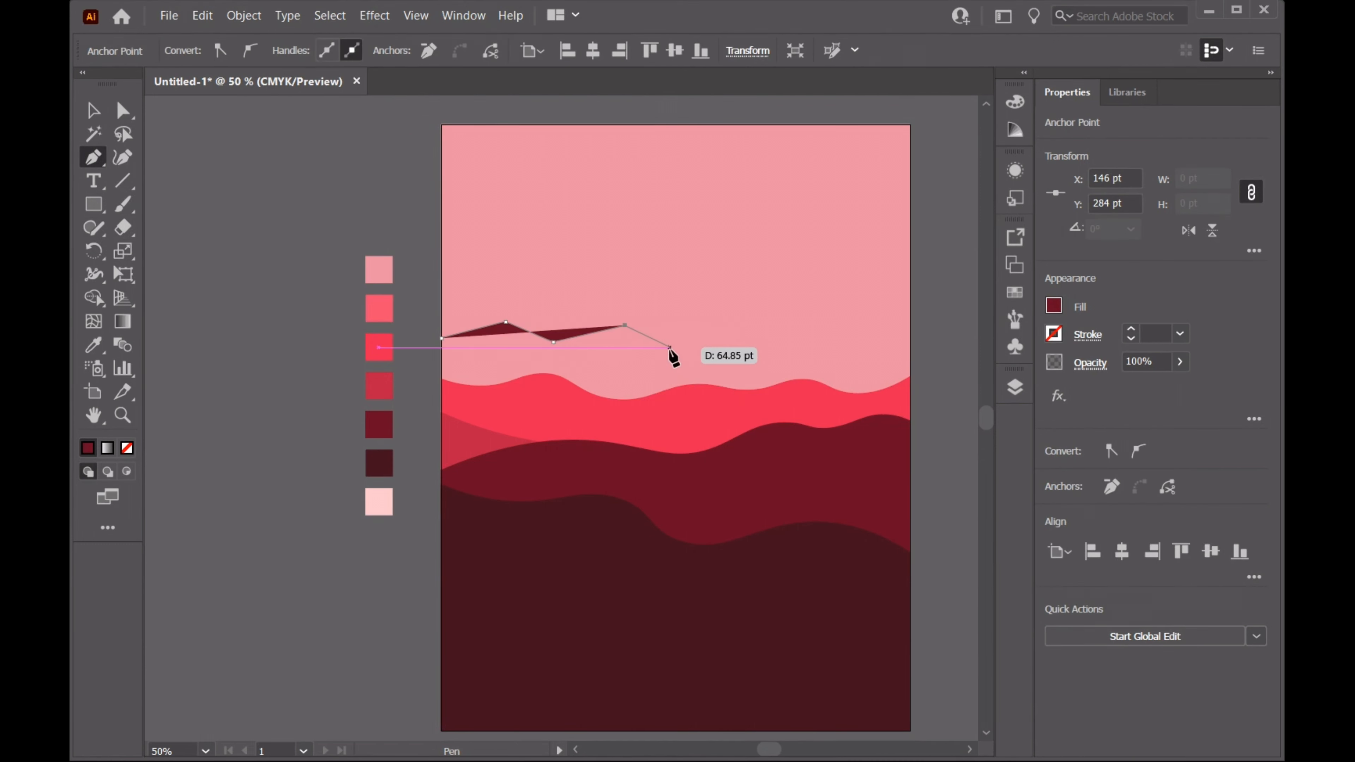
left_click(679, 352)
left_click(705, 340)
left_click(758, 361)
left_click(827, 334)
left_click(878, 361)
left_click(909, 337)
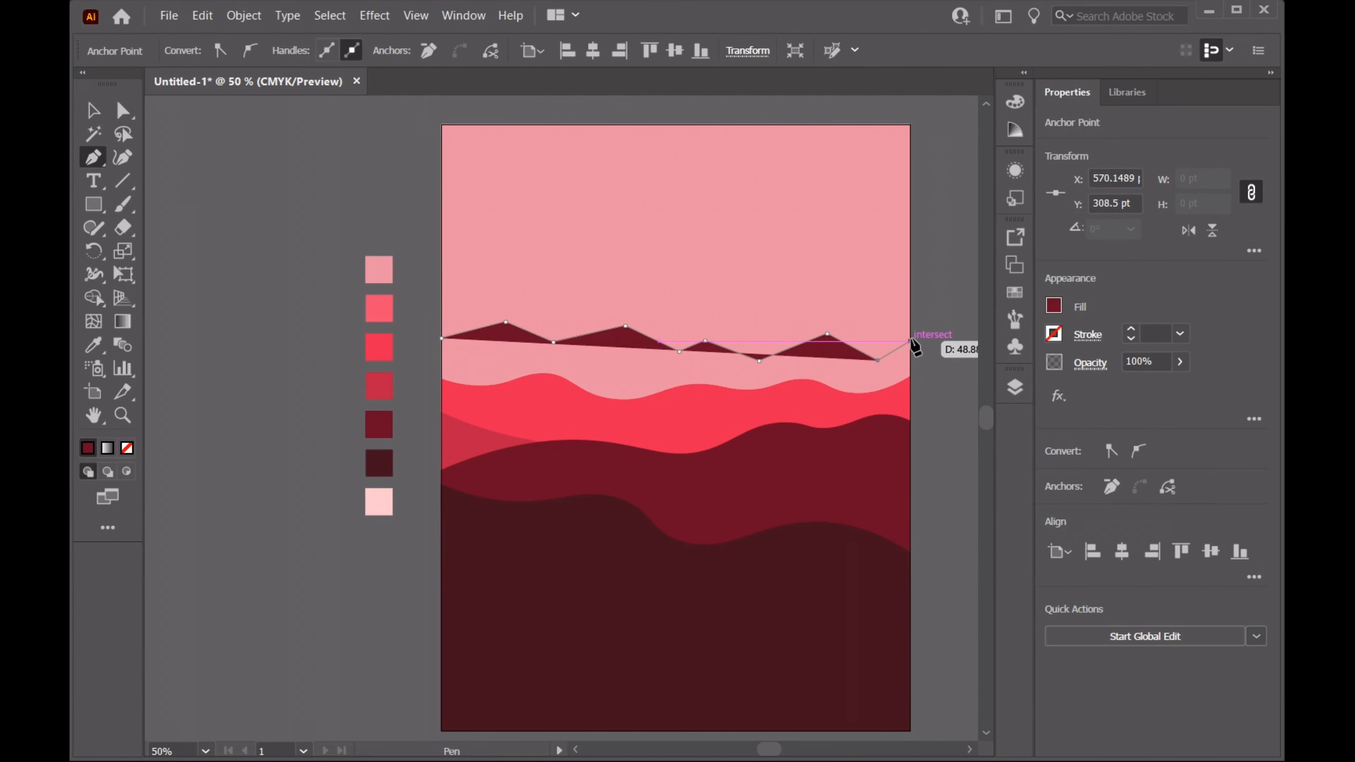
left_click(910, 731)
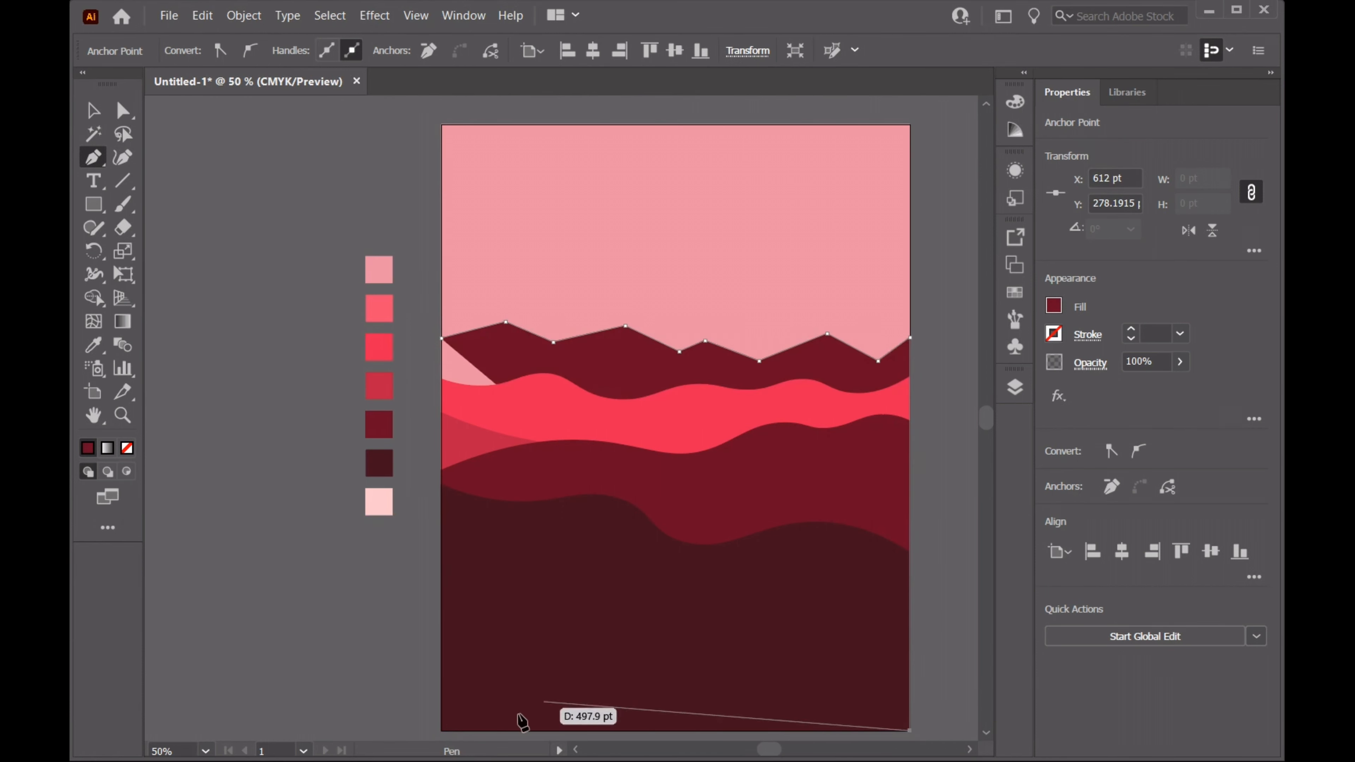
left_click(442, 730)
left_click(441, 337)
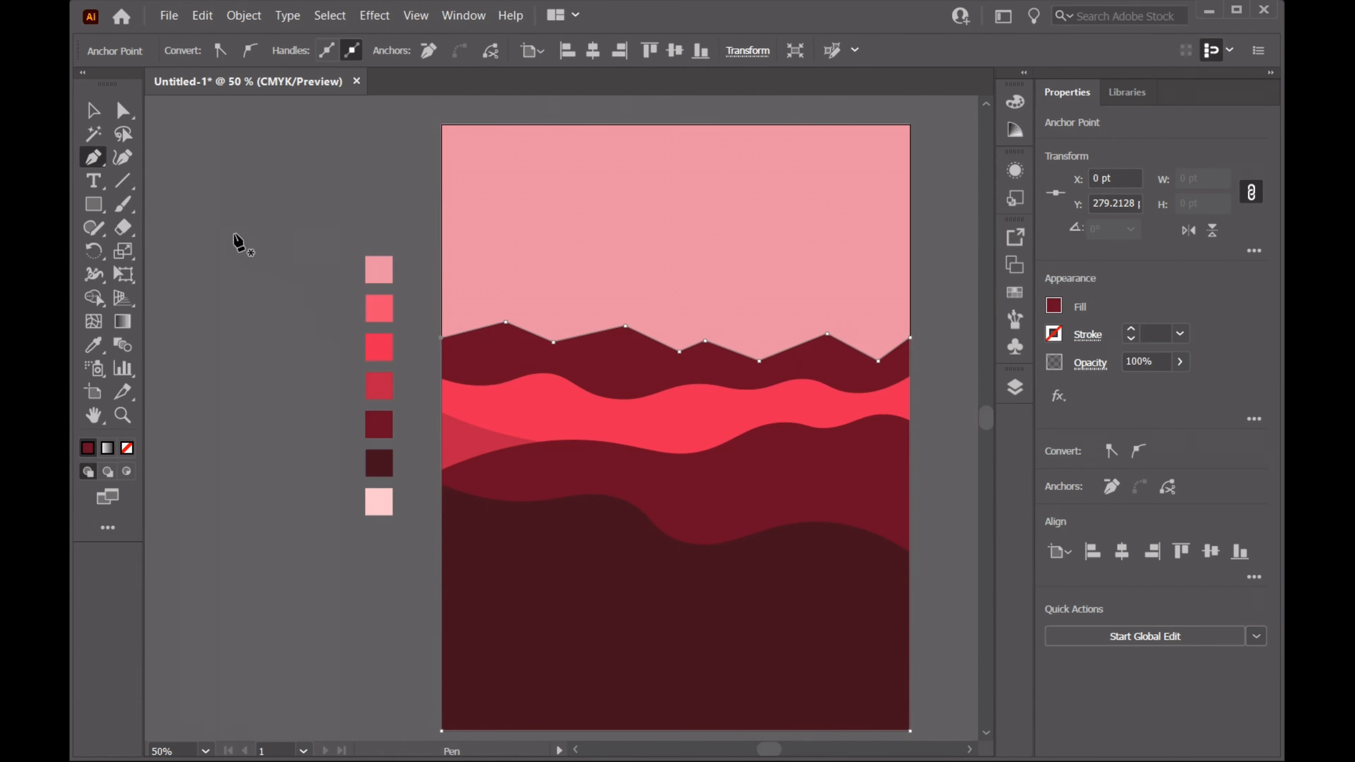
Recolor the new zigzag hill with the coral swatch, second in the palette
key("v")
left_click(94, 344)
left_click(385, 302)
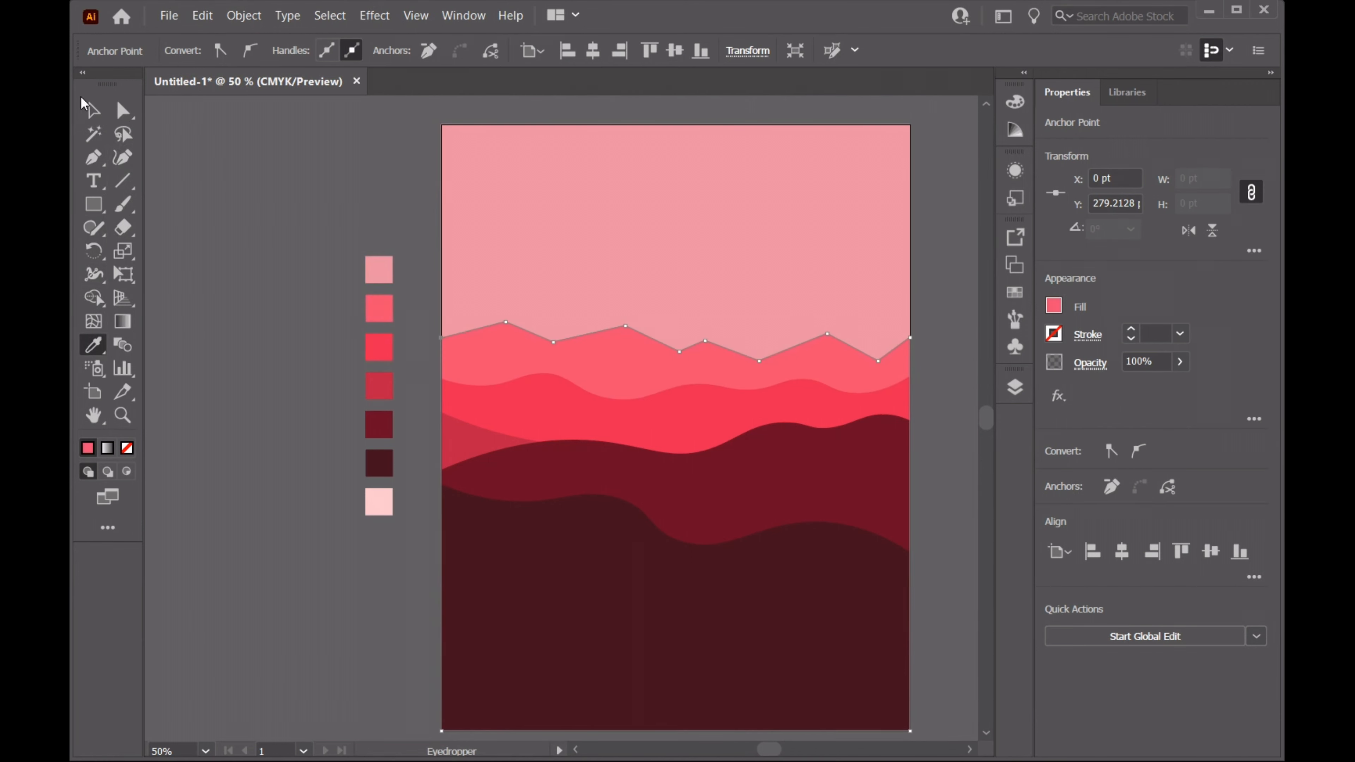
Round the inner corner points along the coral hill's ridge into smooth waves with the Curvature tool
key("v")
key("shift+grave")
double_click(506, 323)
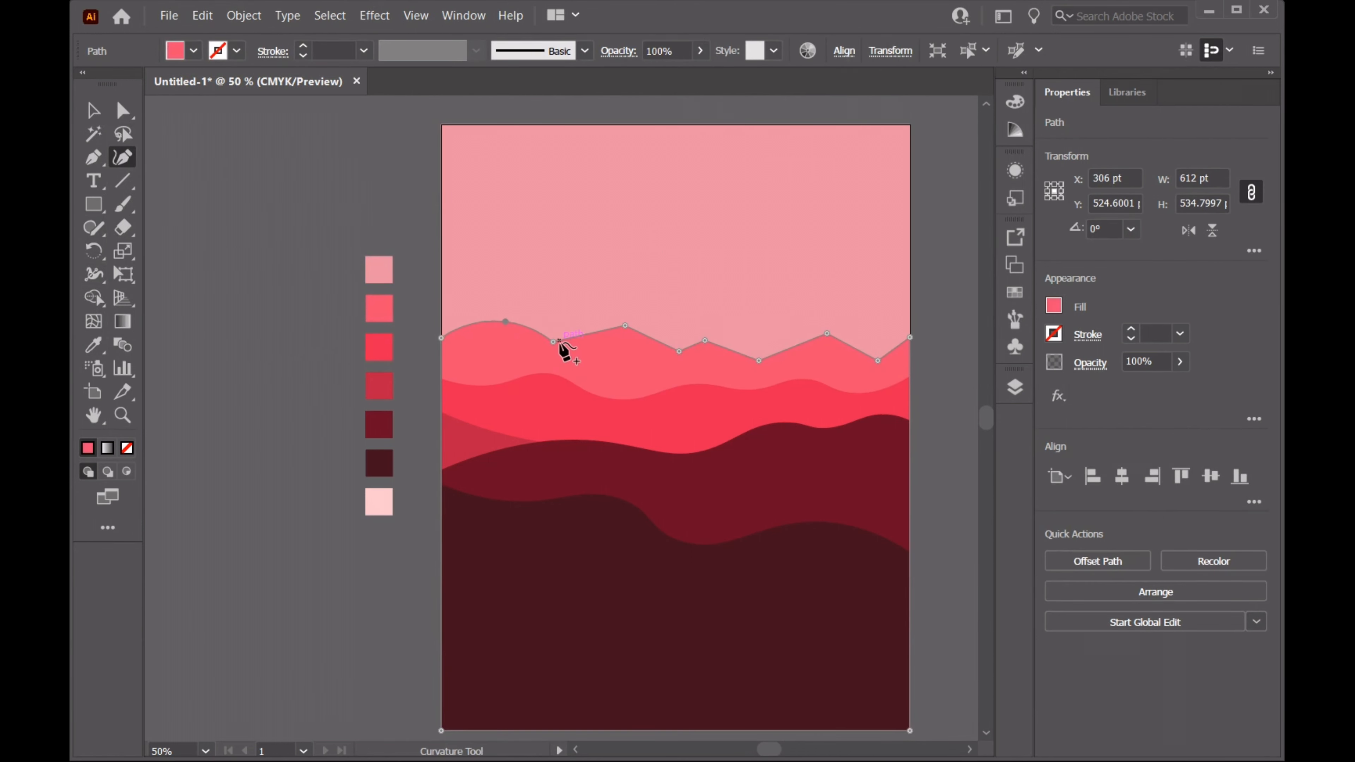
double_click(554, 341)
double_click(625, 325)
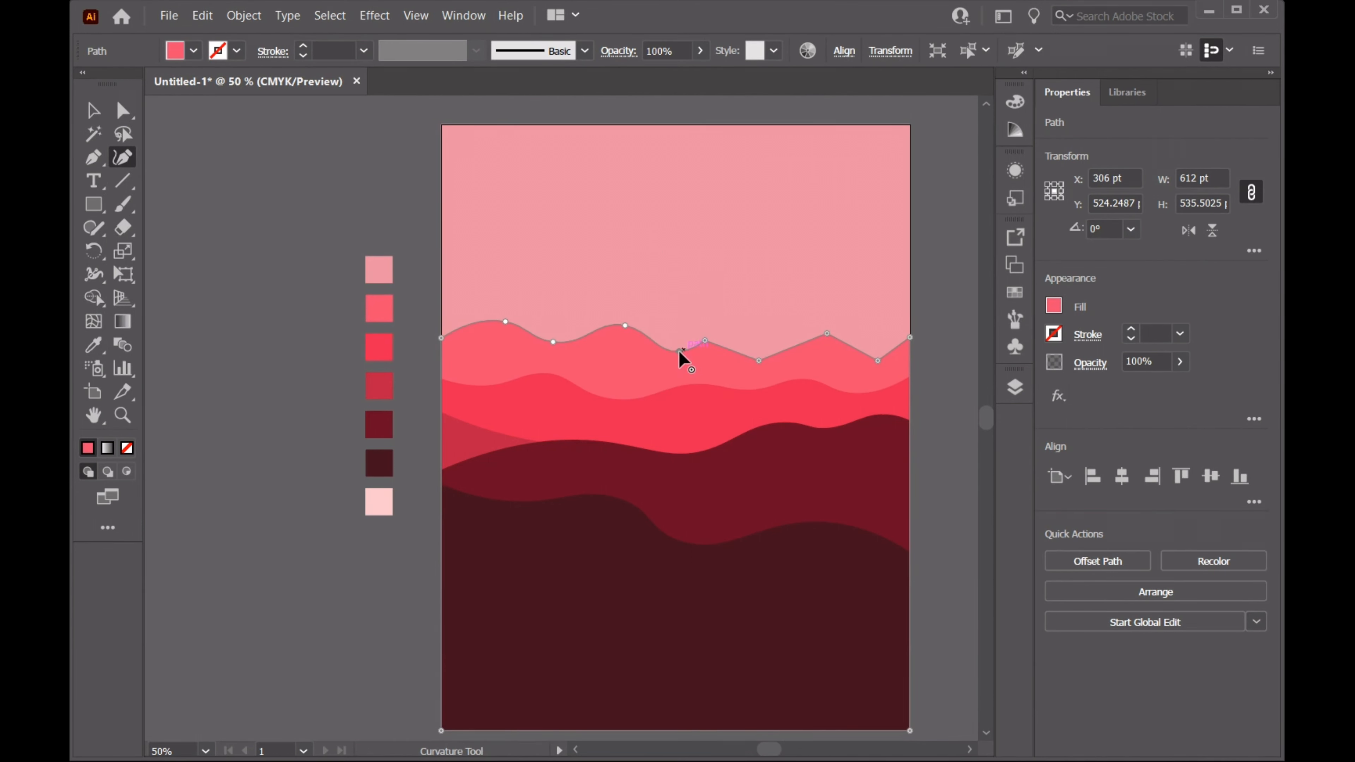
double_click(759, 360)
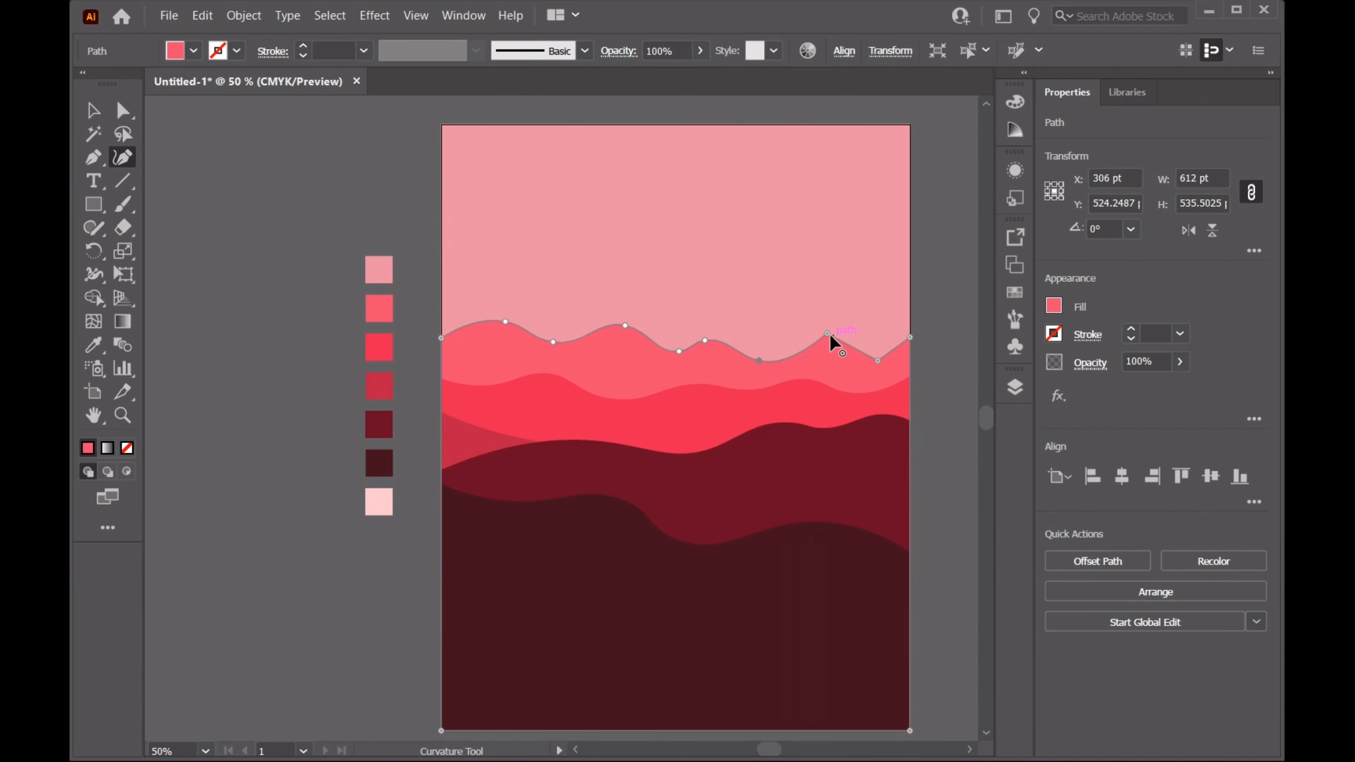
double_click(827, 334)
double_click(877, 361)
Lower the coral hill's ridge by shrinking the shape to about 510 pt high, keeping its base in place
left_click(93, 110)
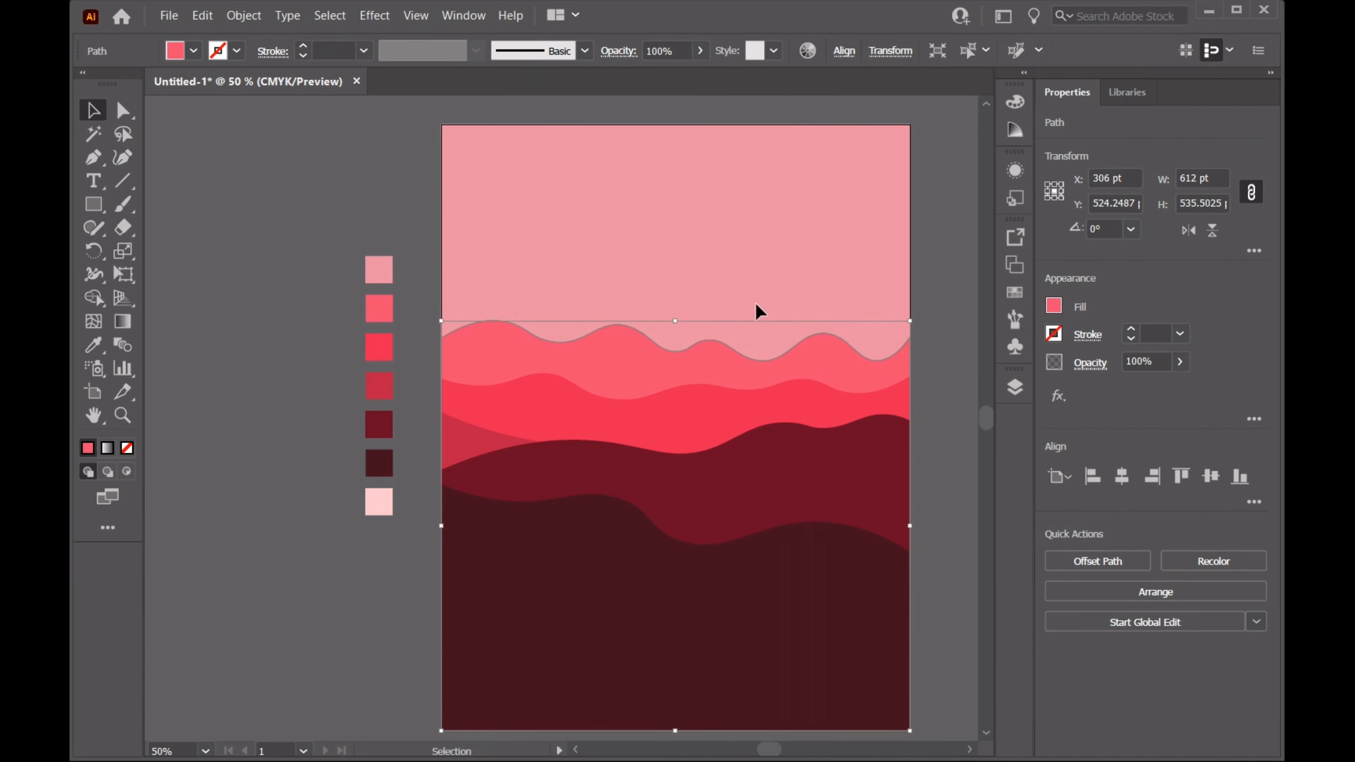
left_click_drag(675, 320, 675, 339)
left_click(932, 267)
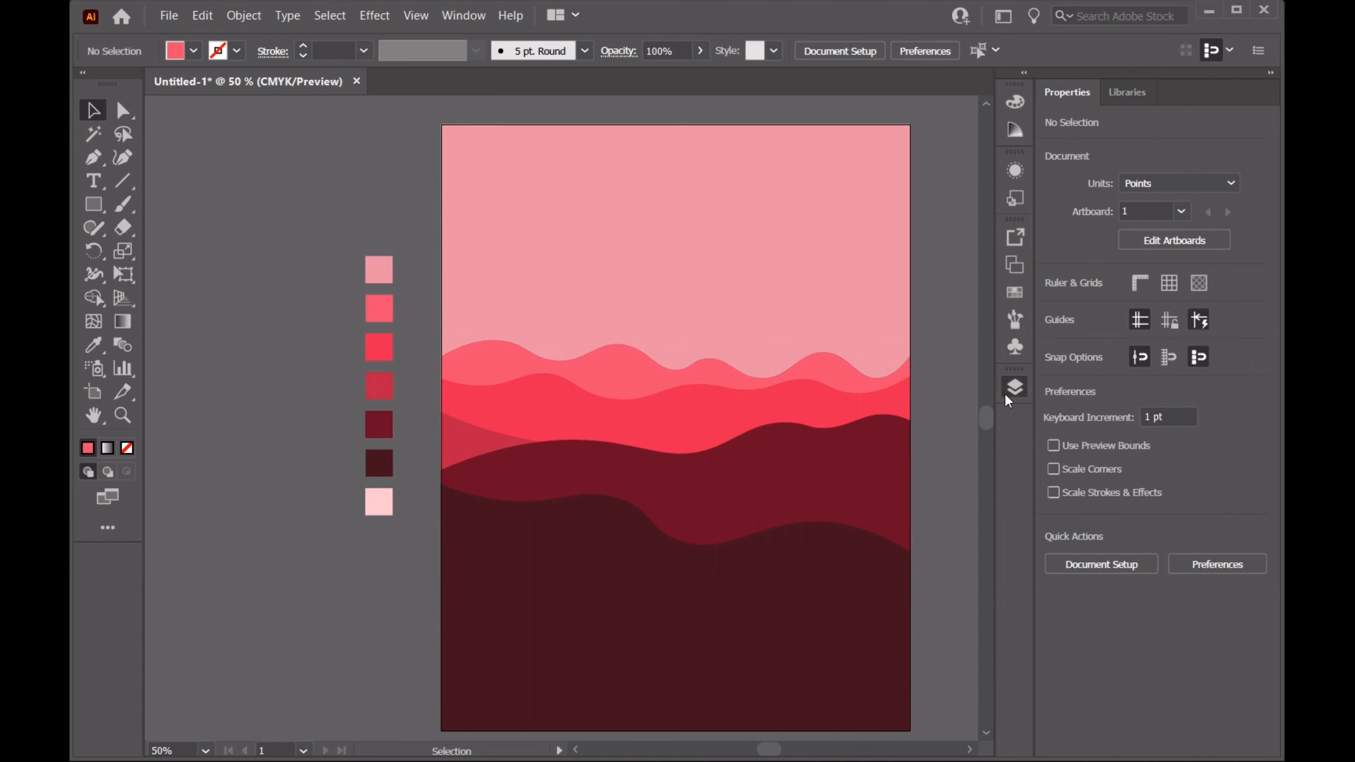
Unlock the hill layers, select all the hills, and compress them together vertically toward the artboard's lower edge to enlarge the sky
left_click(1007, 396)
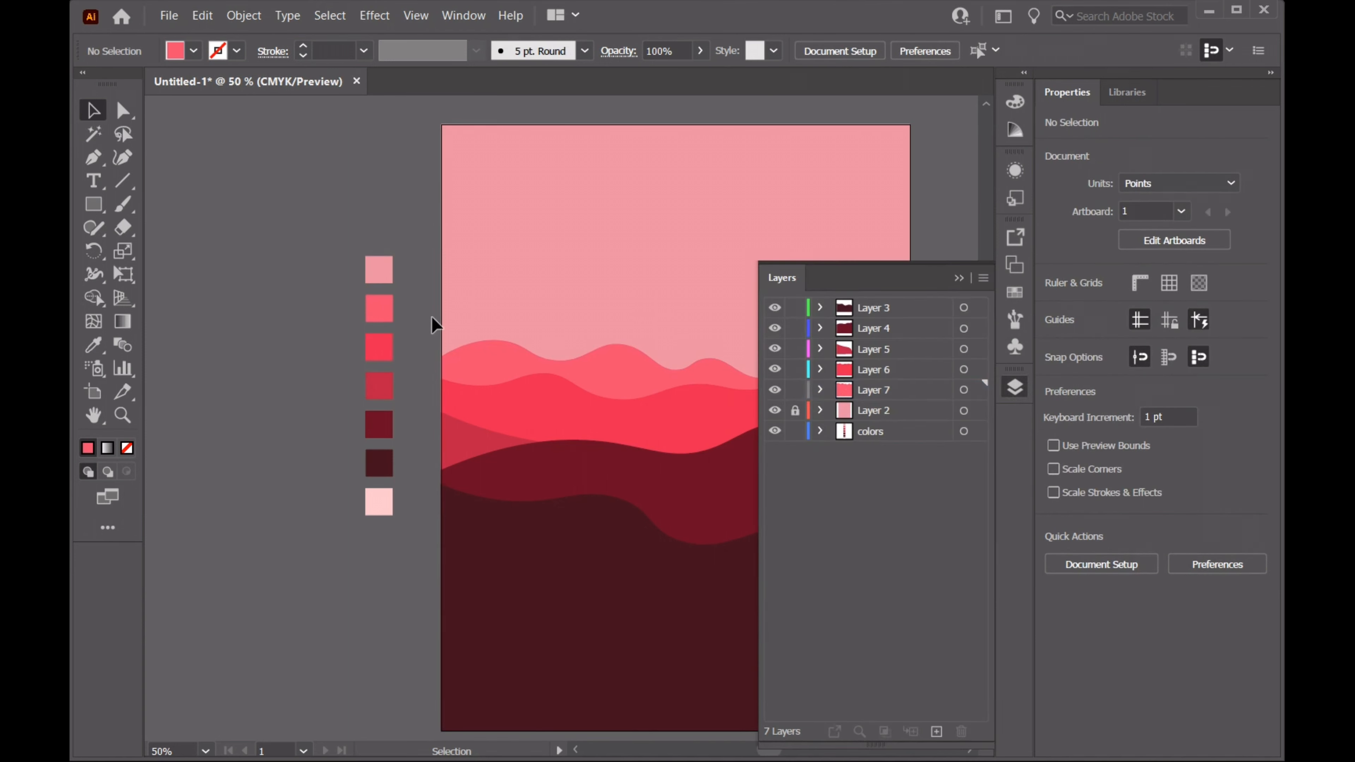
left_click_drag(432, 316, 507, 469)
left_click(958, 278)
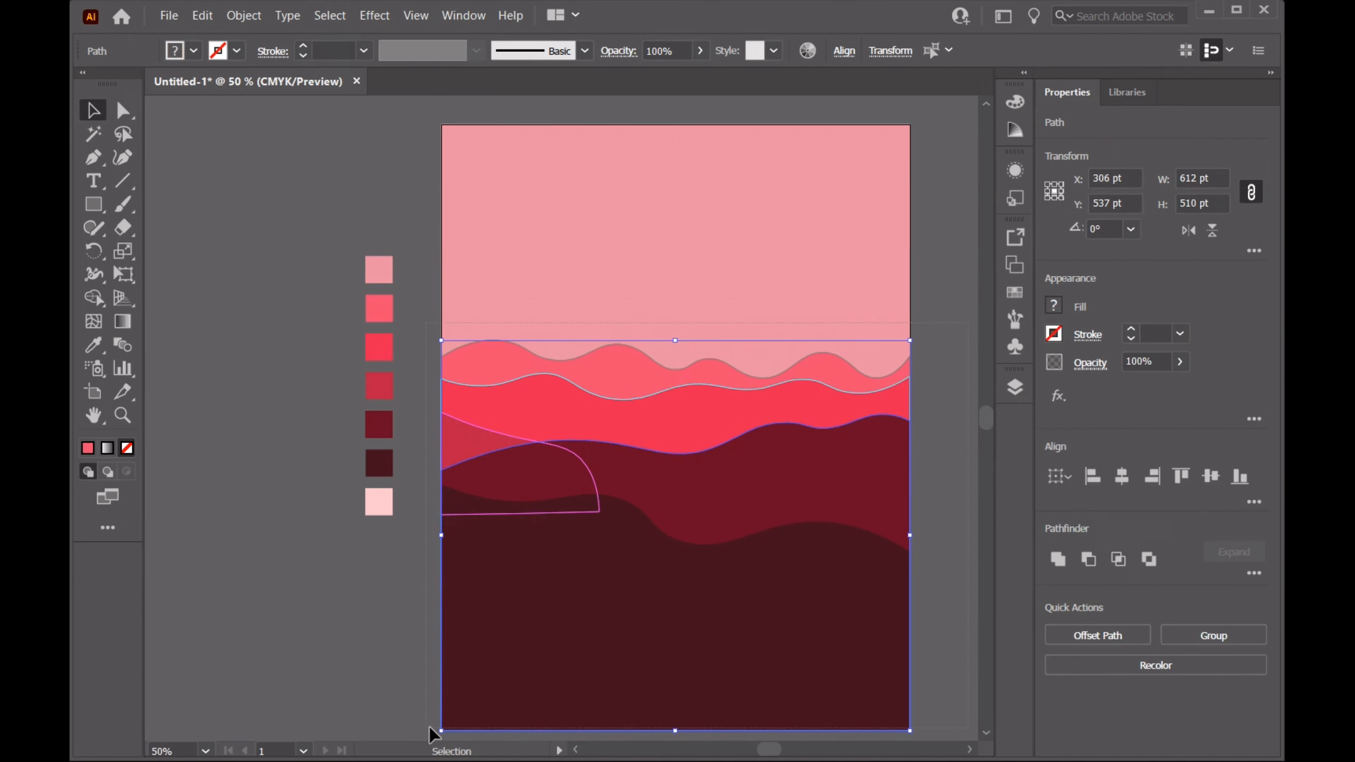
left_click_drag(675, 340, 676, 407)
left_click(264, 181)
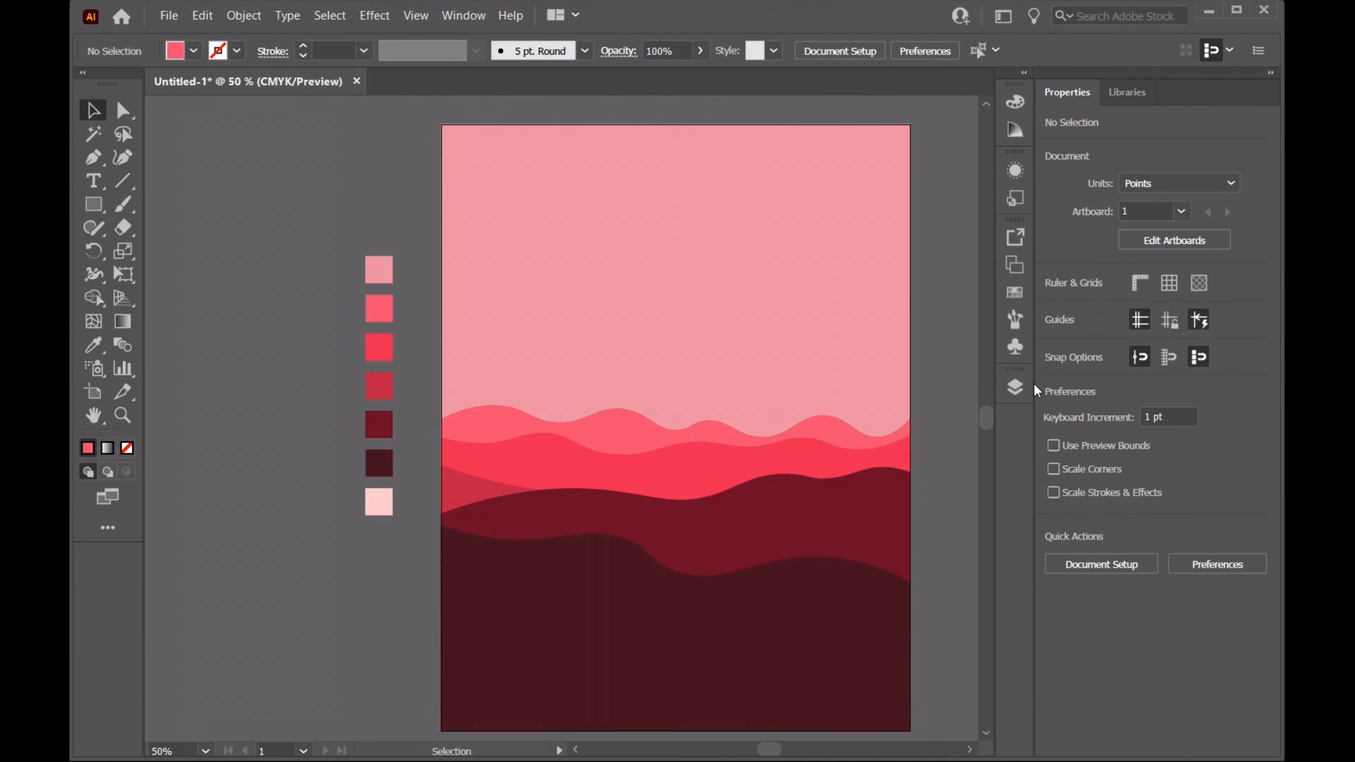
Lock all the hill layers, Layers 3 to 7, and add a new layer at the top of the layer stack
left_click(1019, 386)
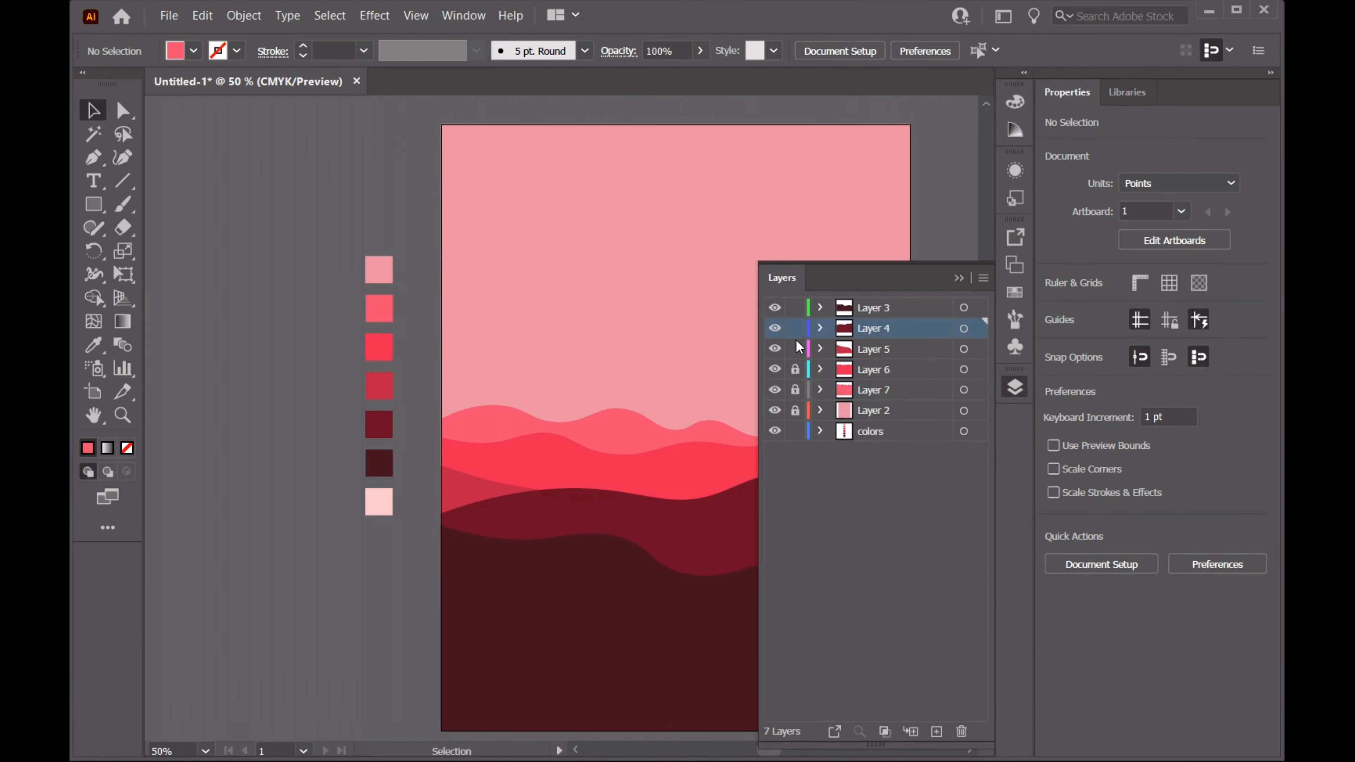
left_click(924, 312)
left_click(936, 731)
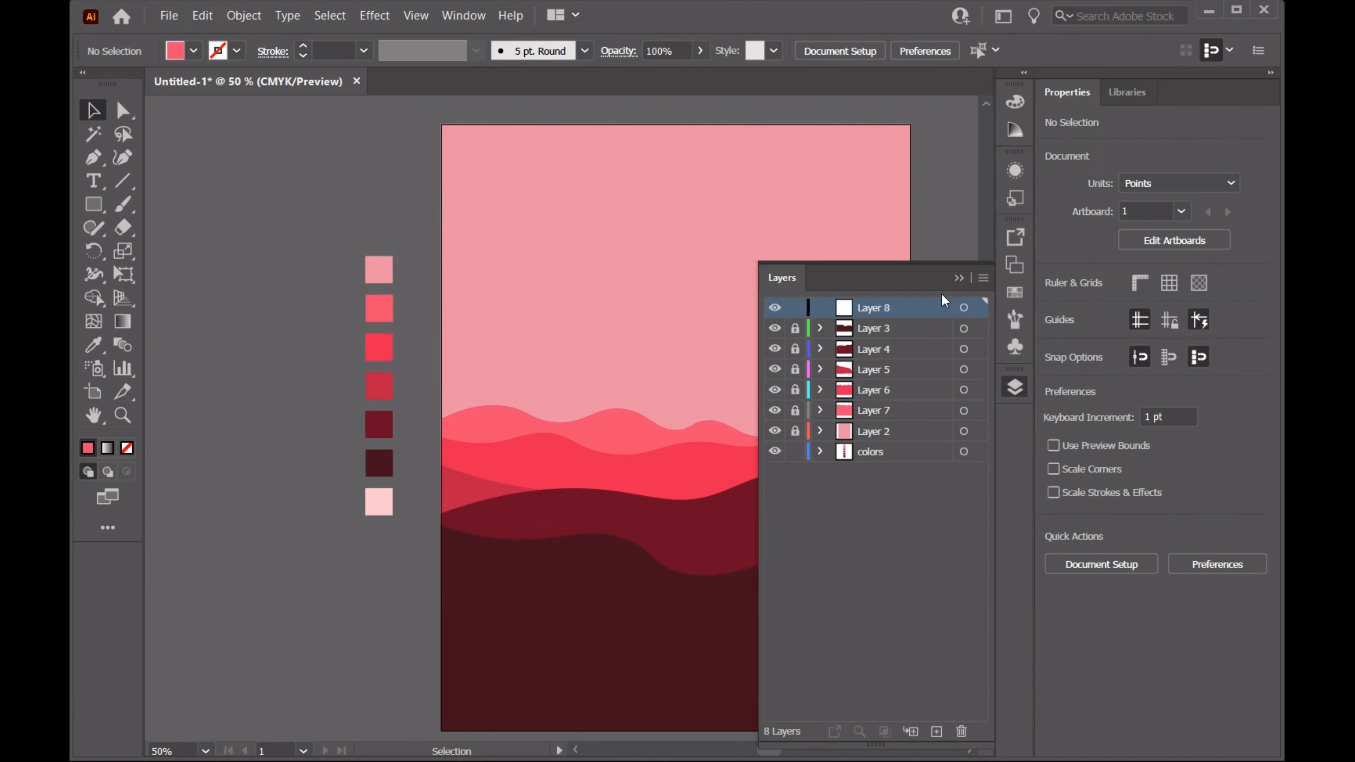
left_click(959, 277)
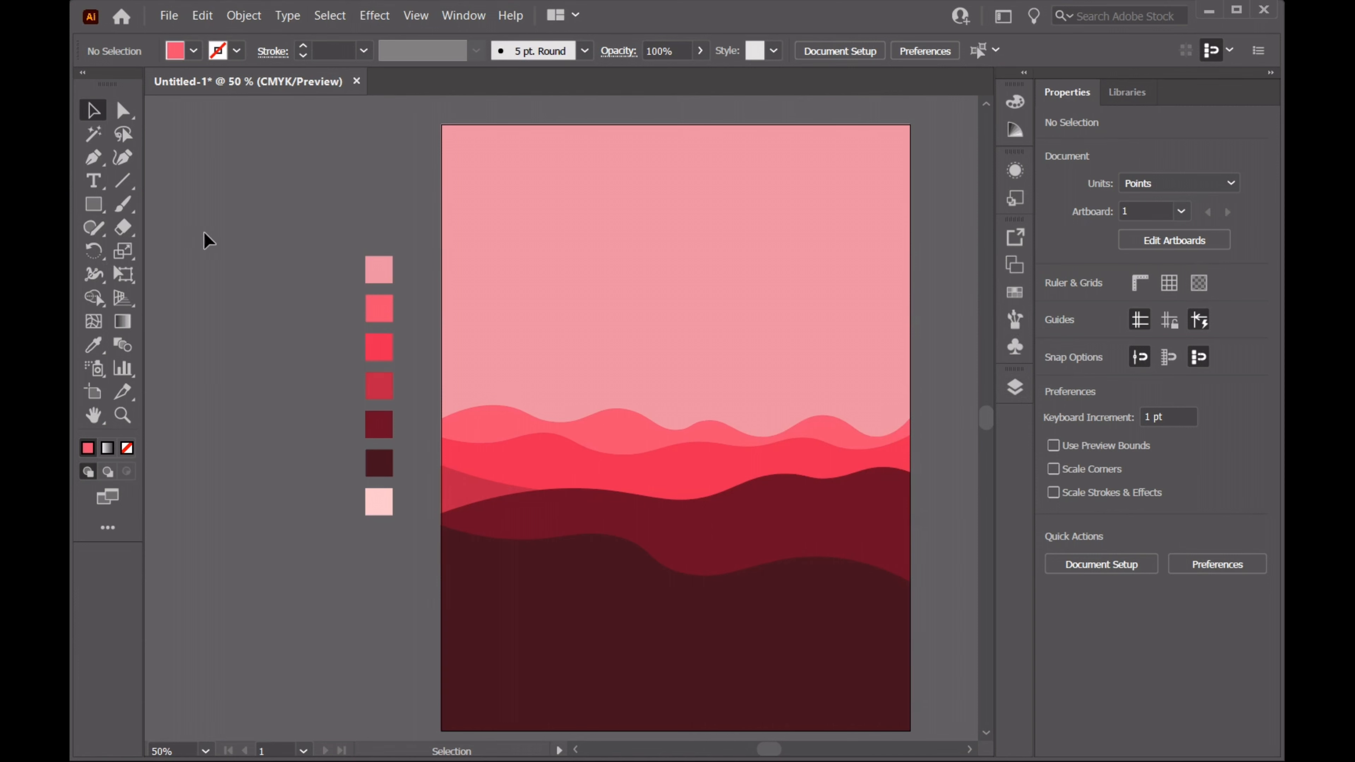
Draw a closed tree trunk with a short left branch on the maroon hill's right crest, about 33 pt wide and 64 pt tall
left_click(94, 157)
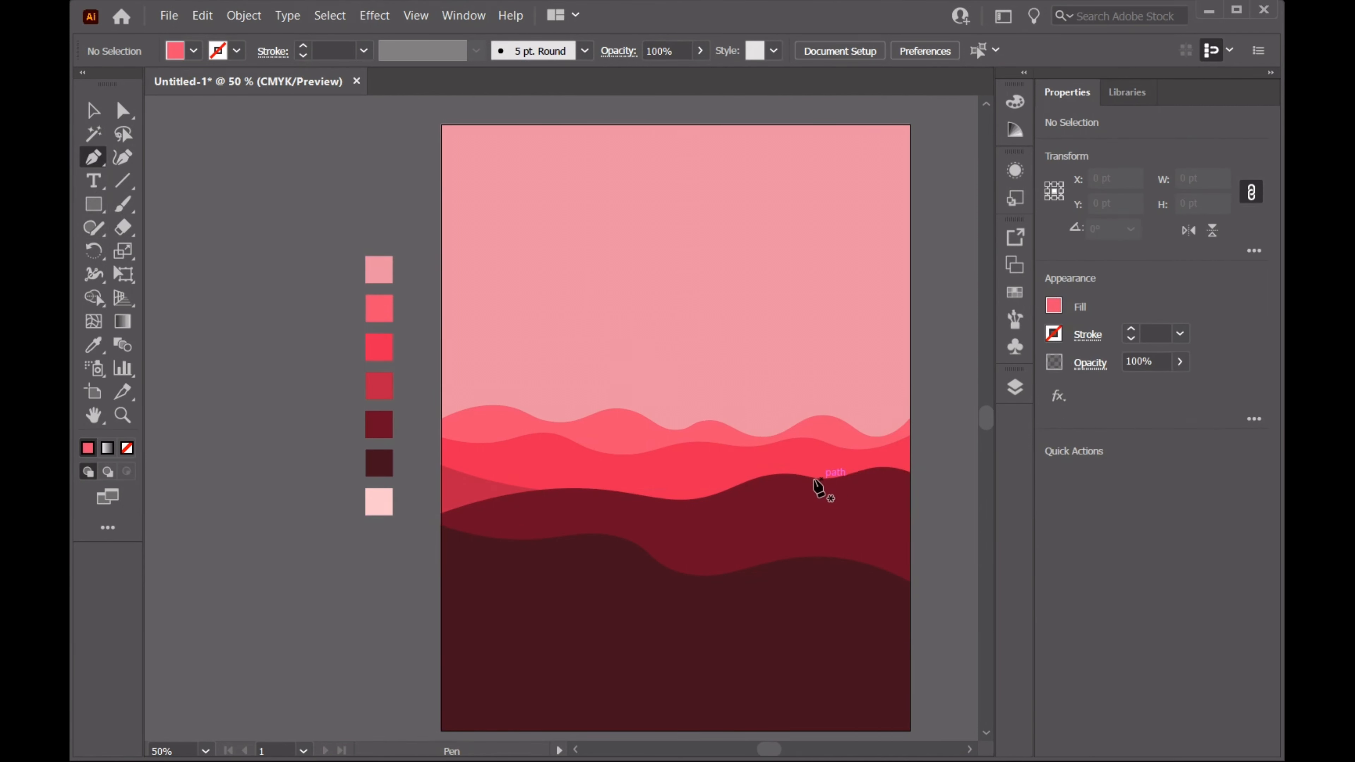
left_click(788, 474)
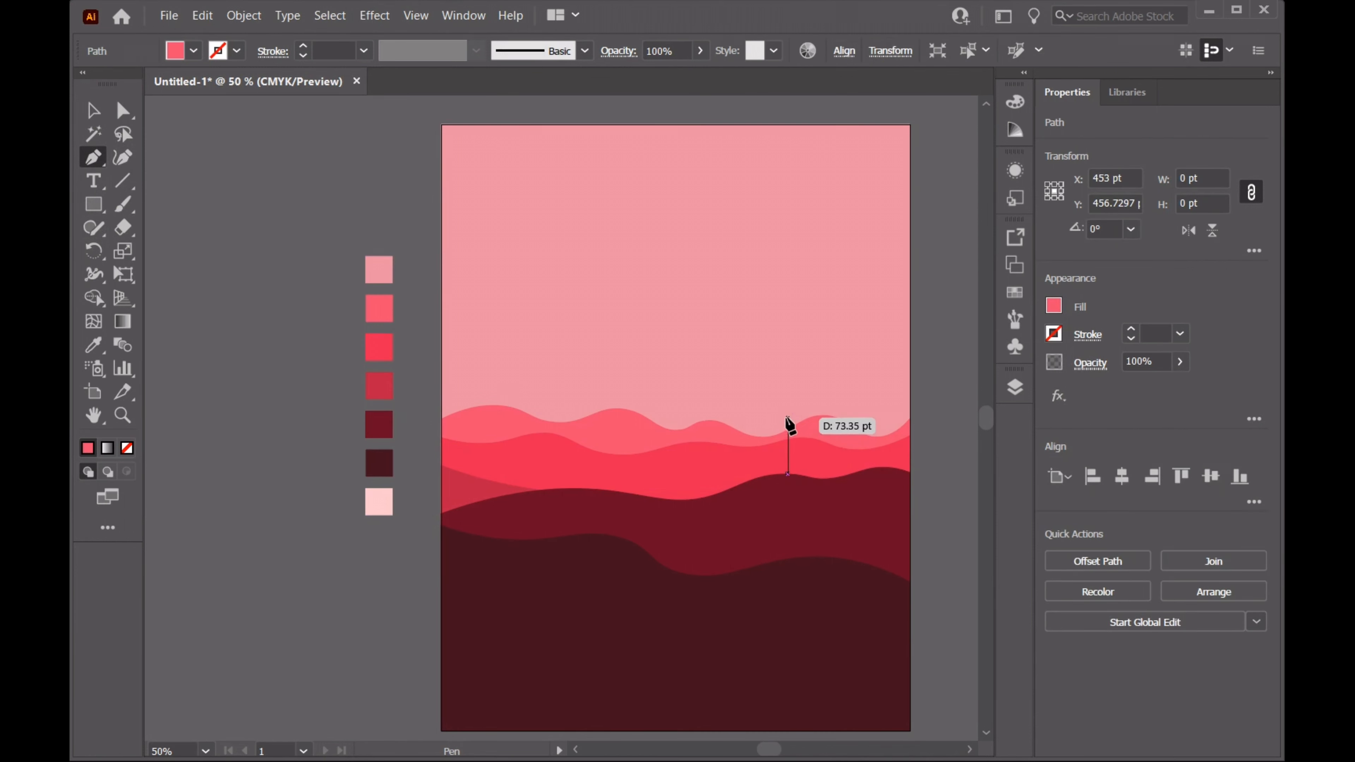
left_click(788, 427)
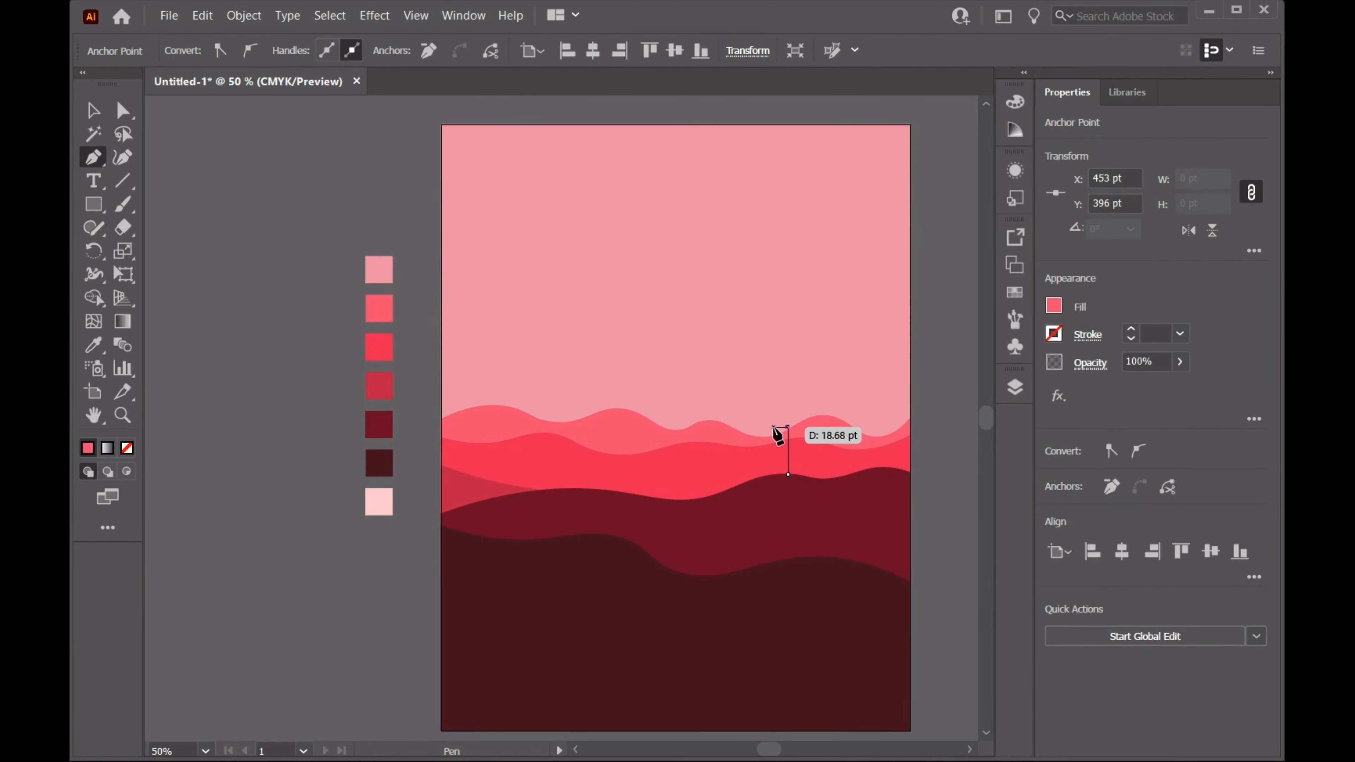
left_click(775, 427)
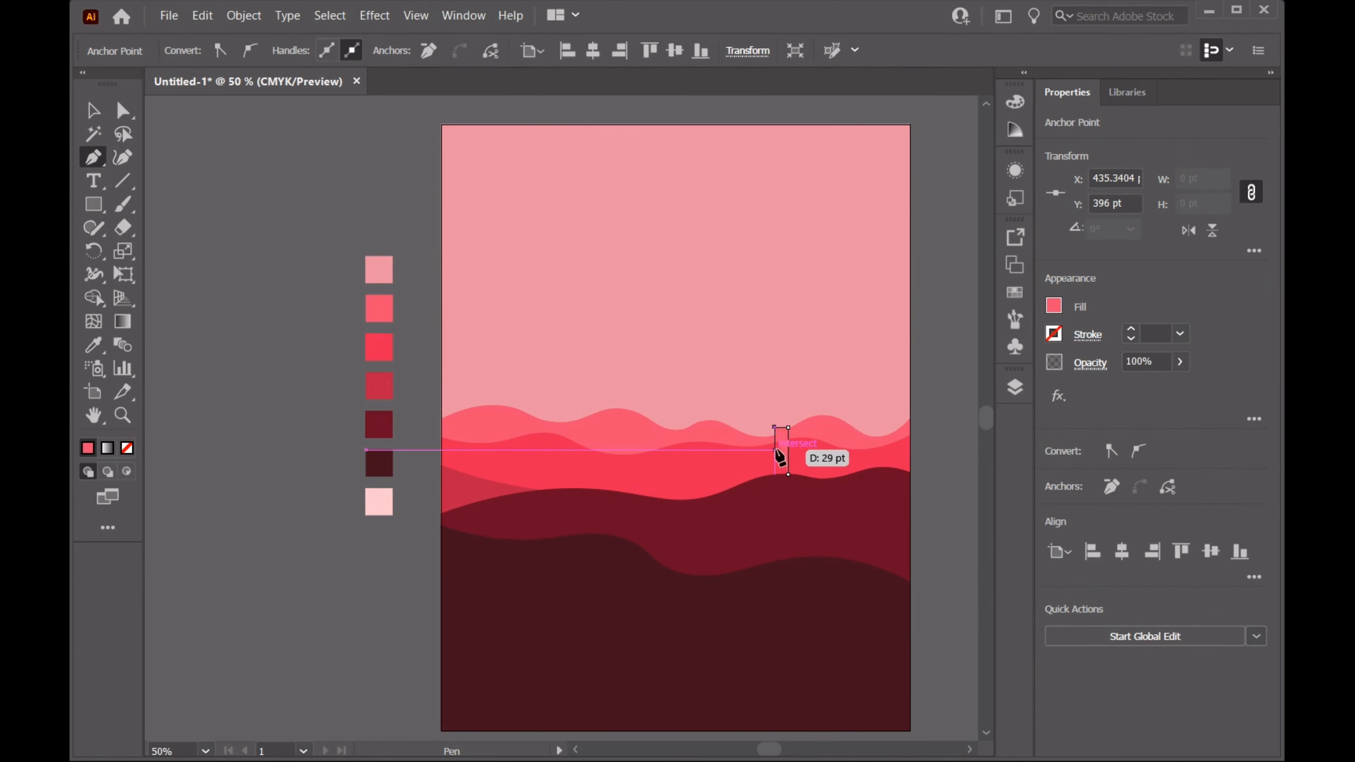
left_click(774, 450)
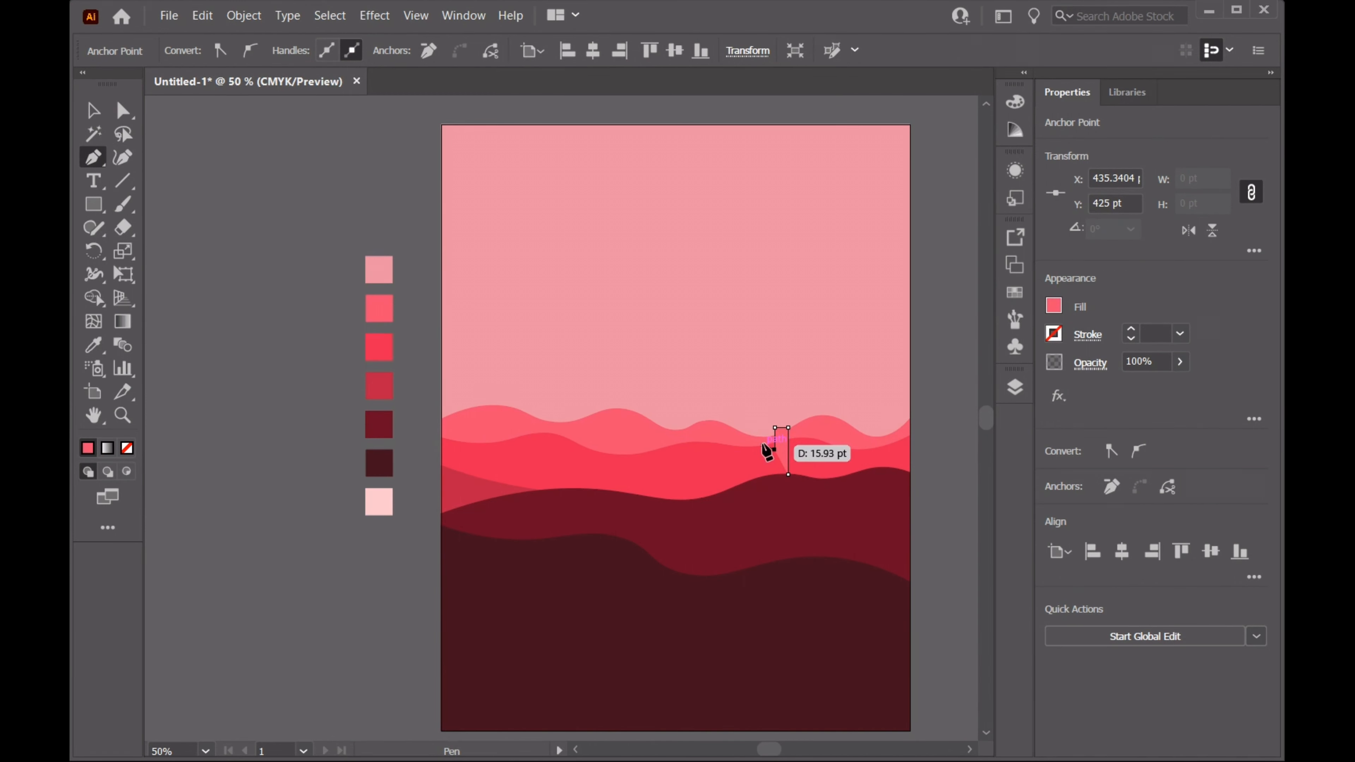
left_click(763, 447)
left_click(774, 453)
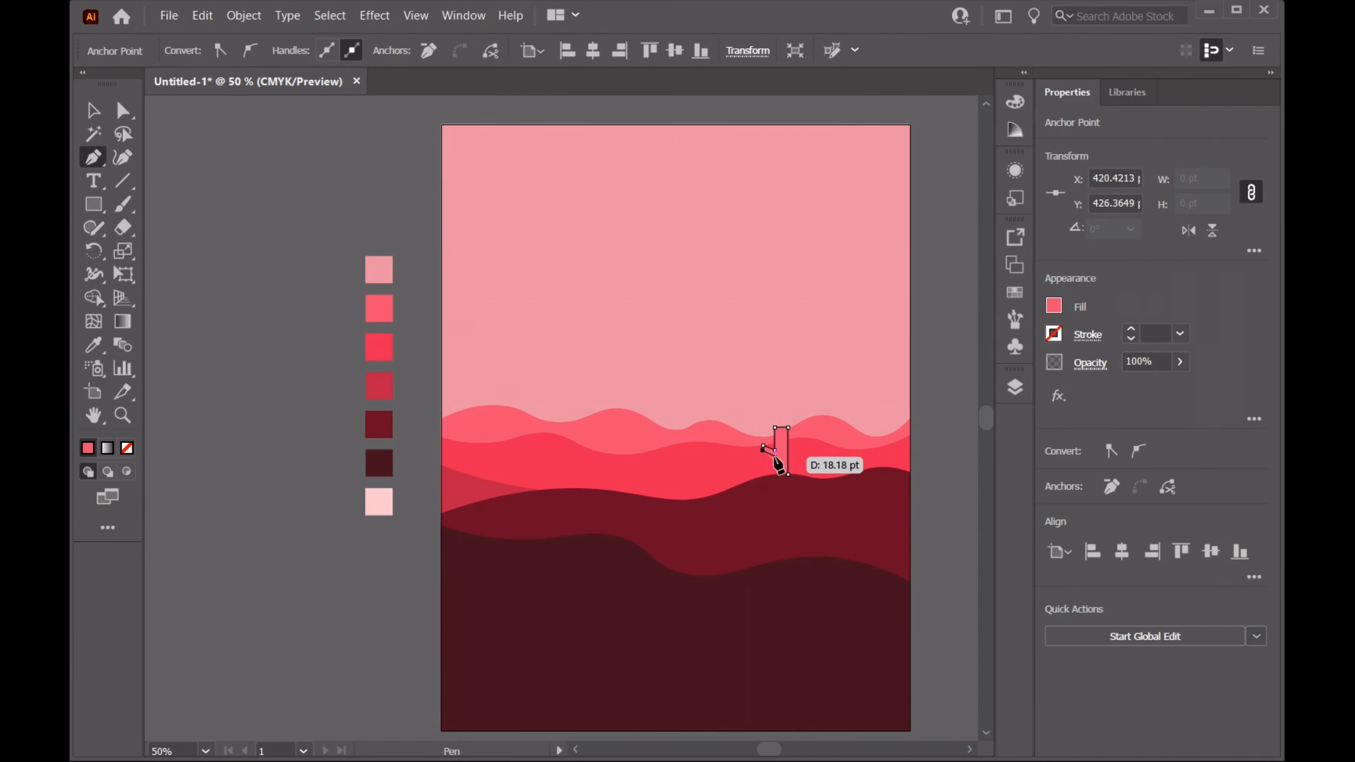
left_click(774, 477)
left_click(788, 474)
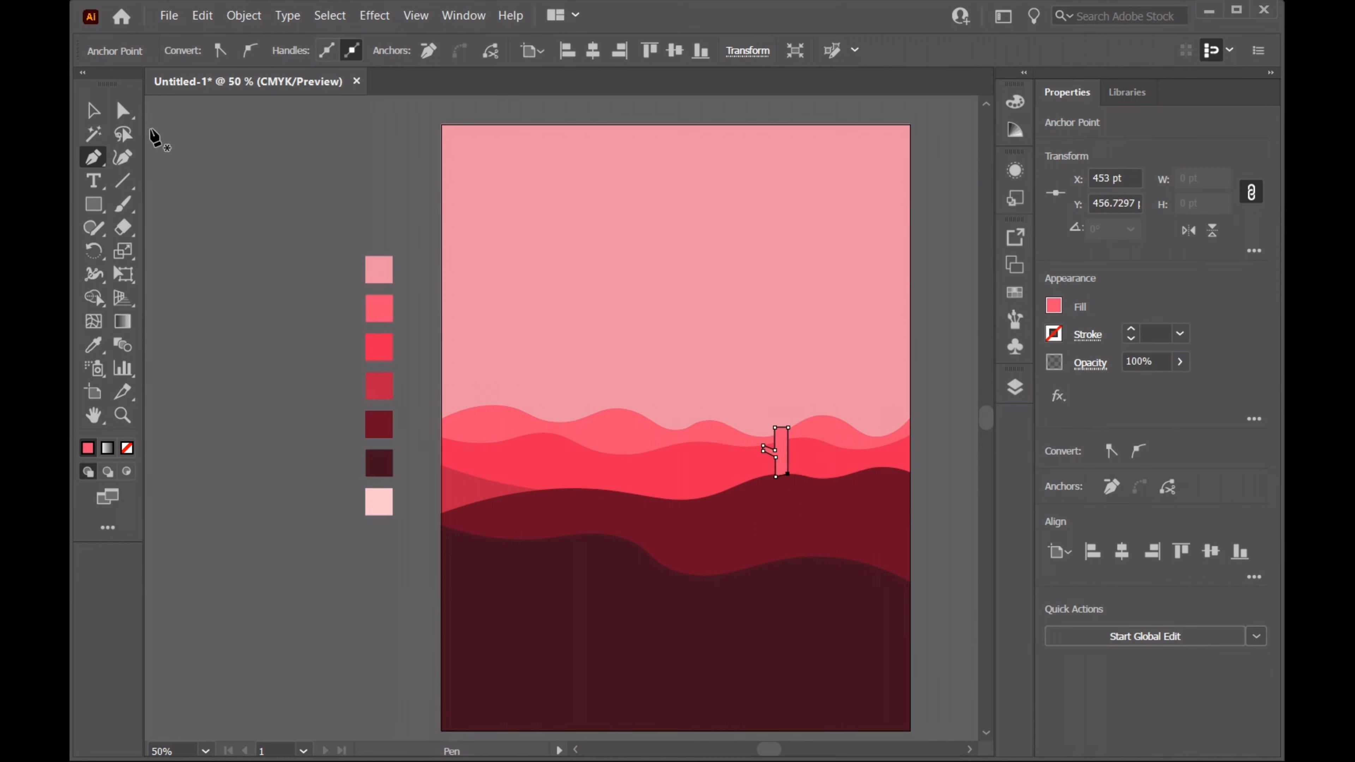
Recolor the tree trunk with the maroon of the hill it stands on
left_click(95, 111)
left_click(379, 462)
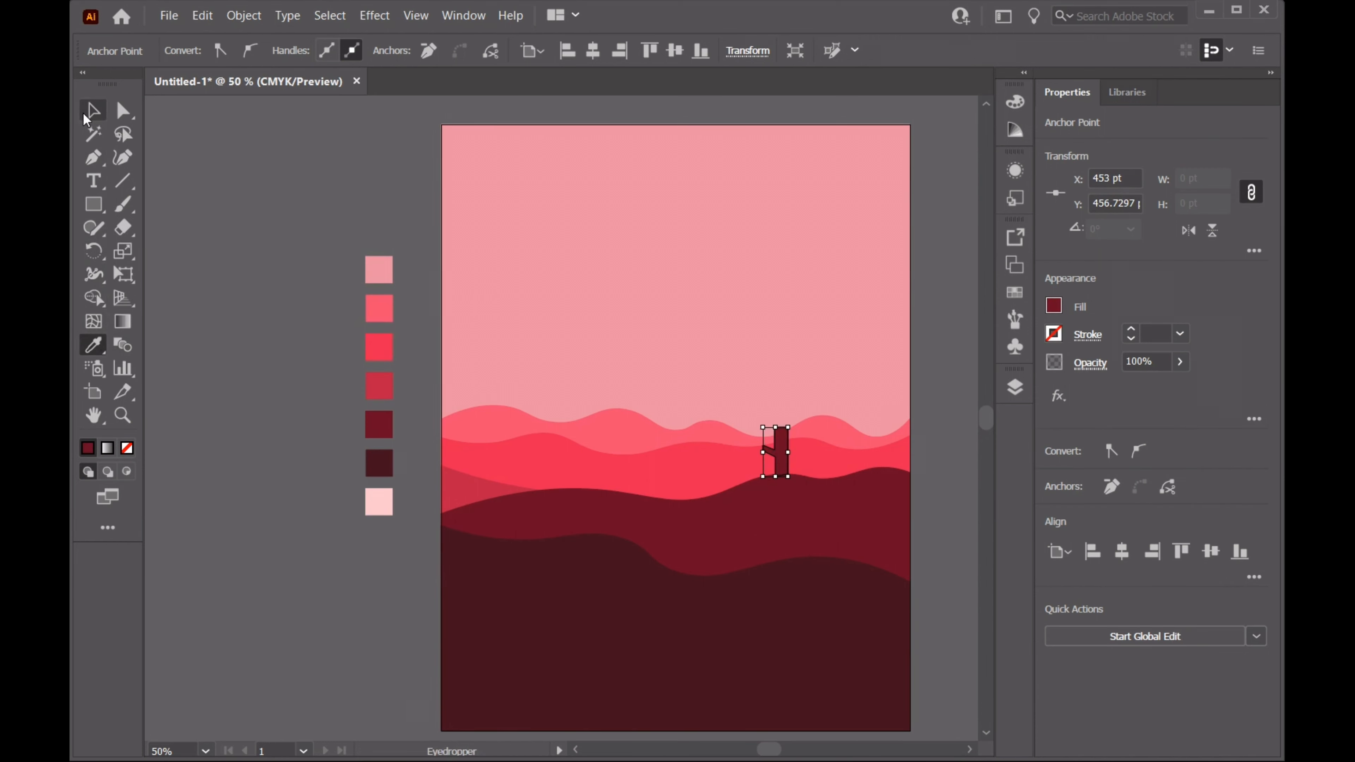
left_click(762, 344)
Narrow the tree trunk to 26 pt wide by moving its left side inward
left_click(781, 454)
scroll(796, 430, "up", 3)
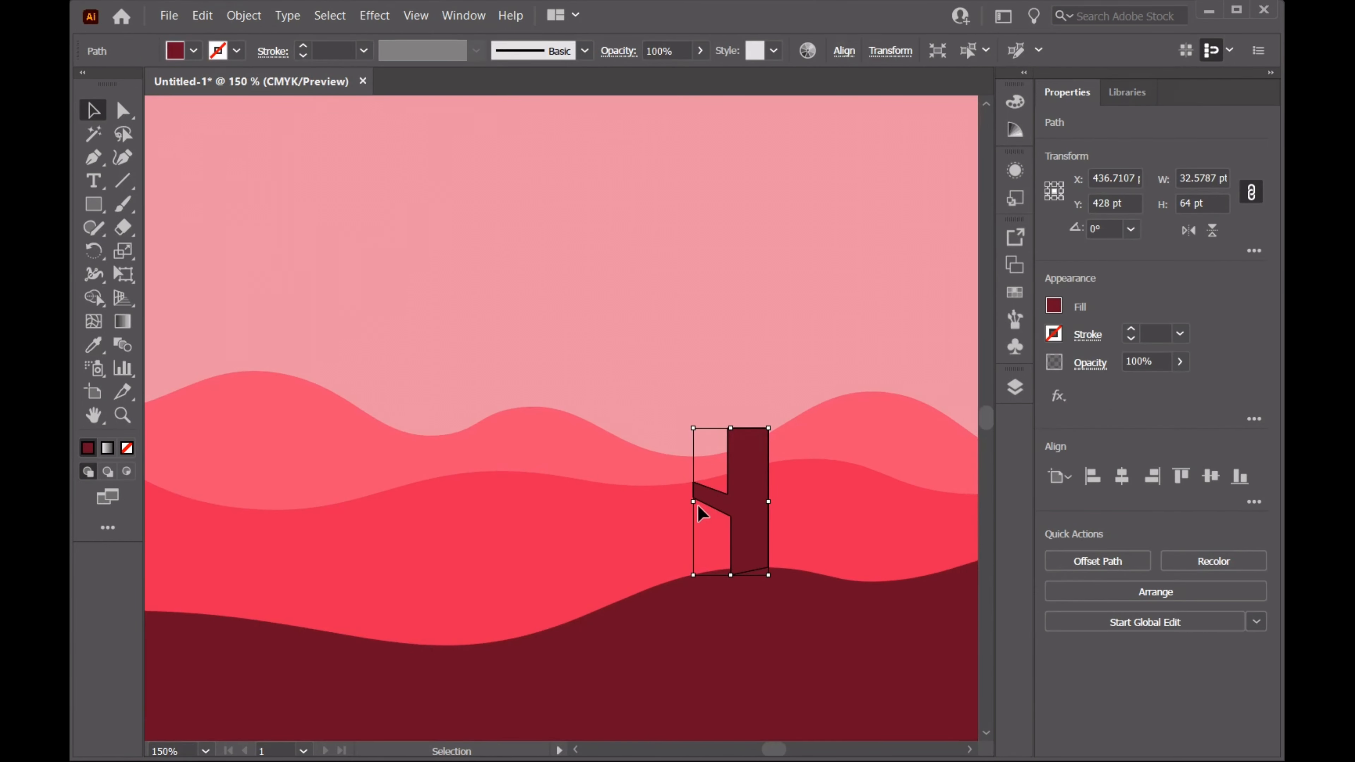
left_click_drag(698, 506, 711, 502)
Reshape the trunk's points with the Curvature tool into a taper with a wider base and narrower tip, about 29 pt wide and 65 pt tall
left_click(123, 157)
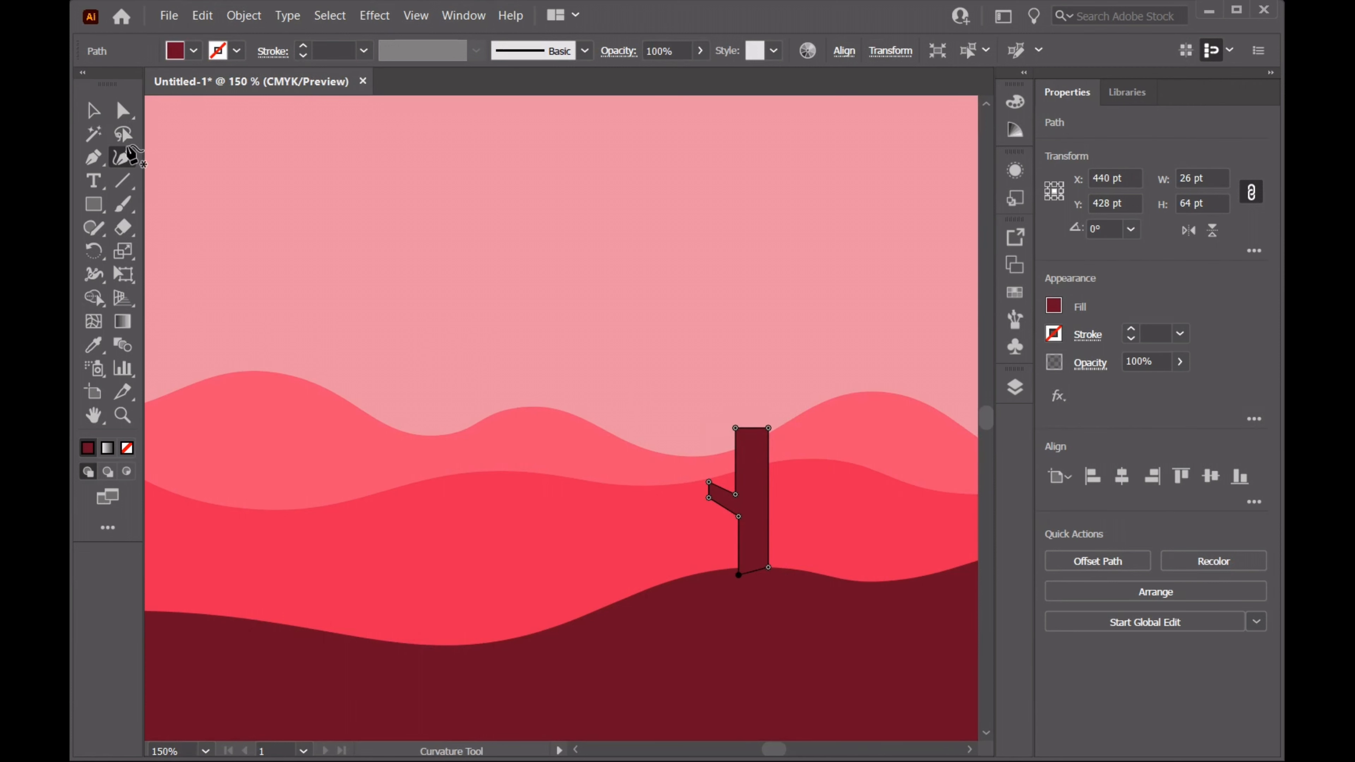
left_click_drag(768, 567, 776, 578)
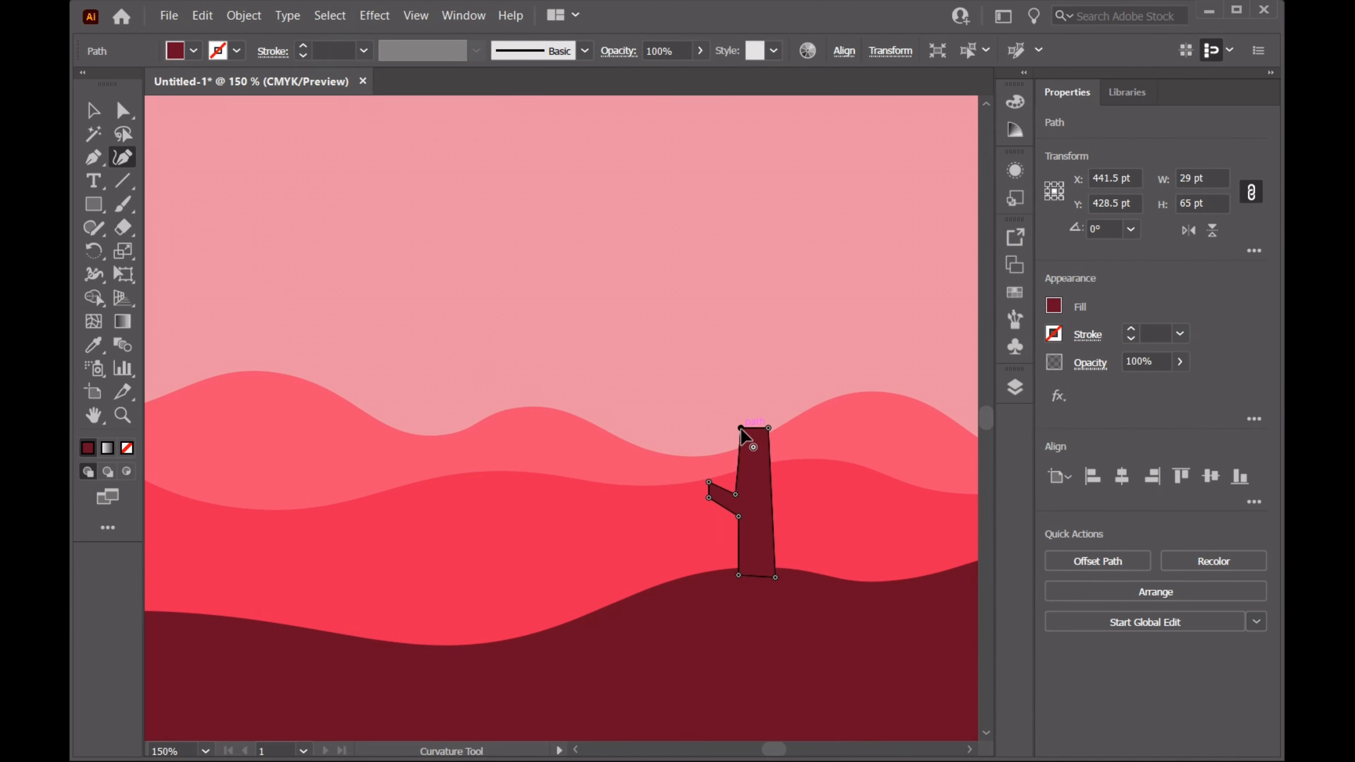
left_click_drag(735, 494, 738, 499)
left_click_drag(741, 428, 747, 428)
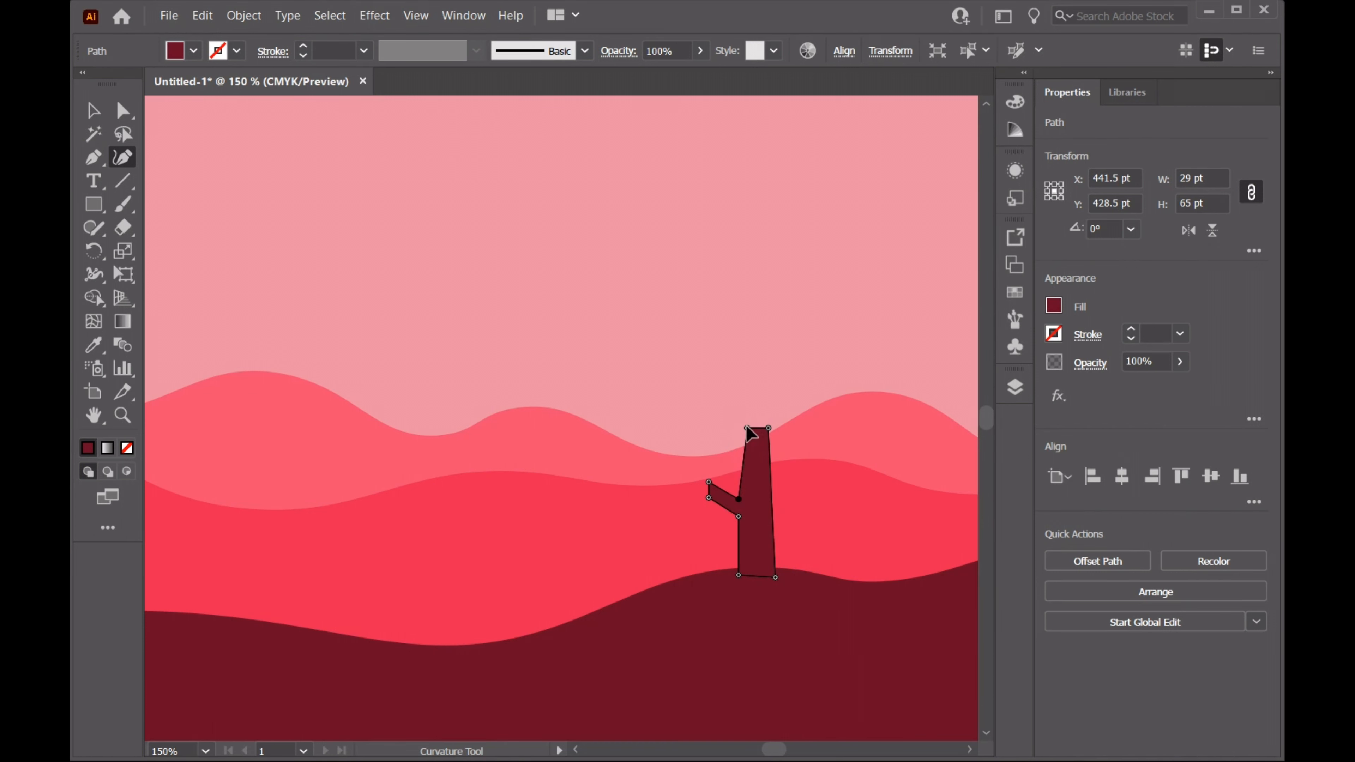
left_click_drag(739, 499, 743, 496)
left_click(743, 518)
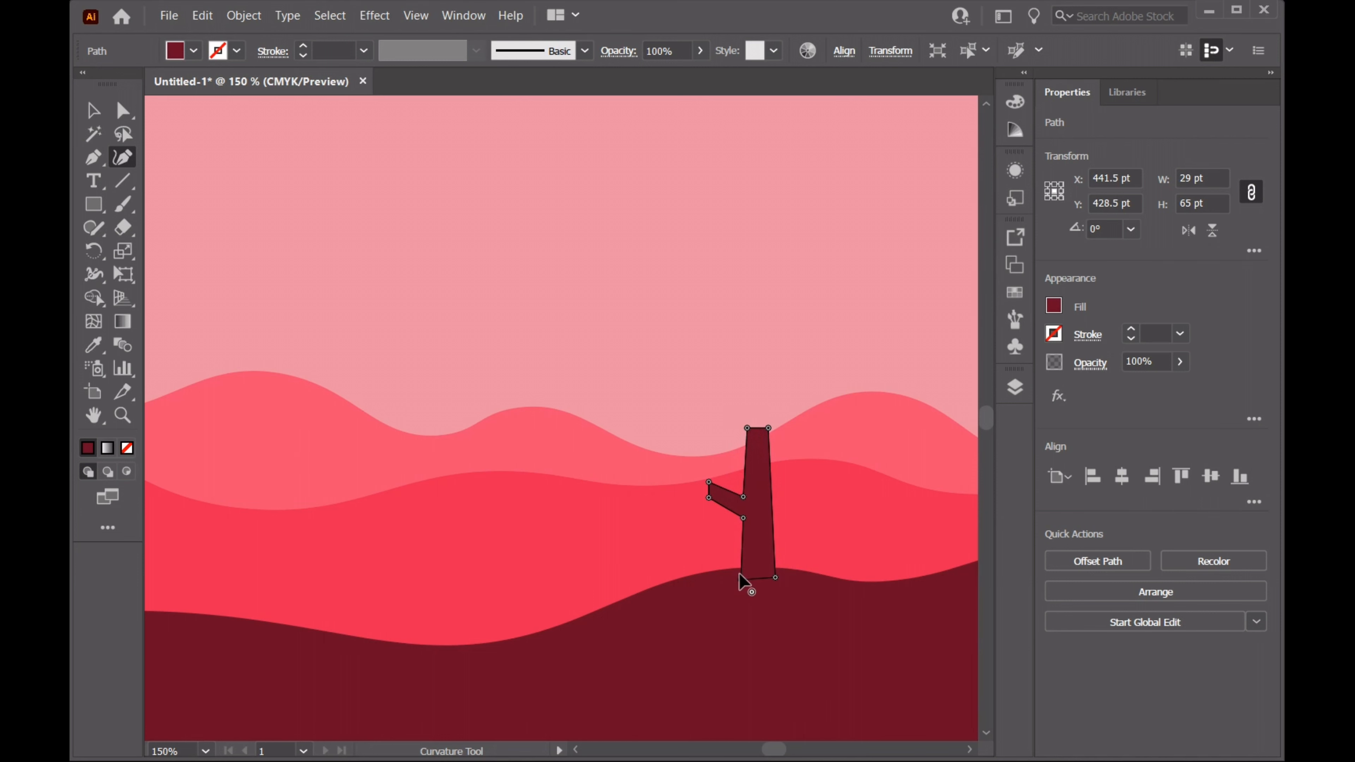
left_click_drag(740, 578, 741, 580)
key("v")
left_click(356, 212)
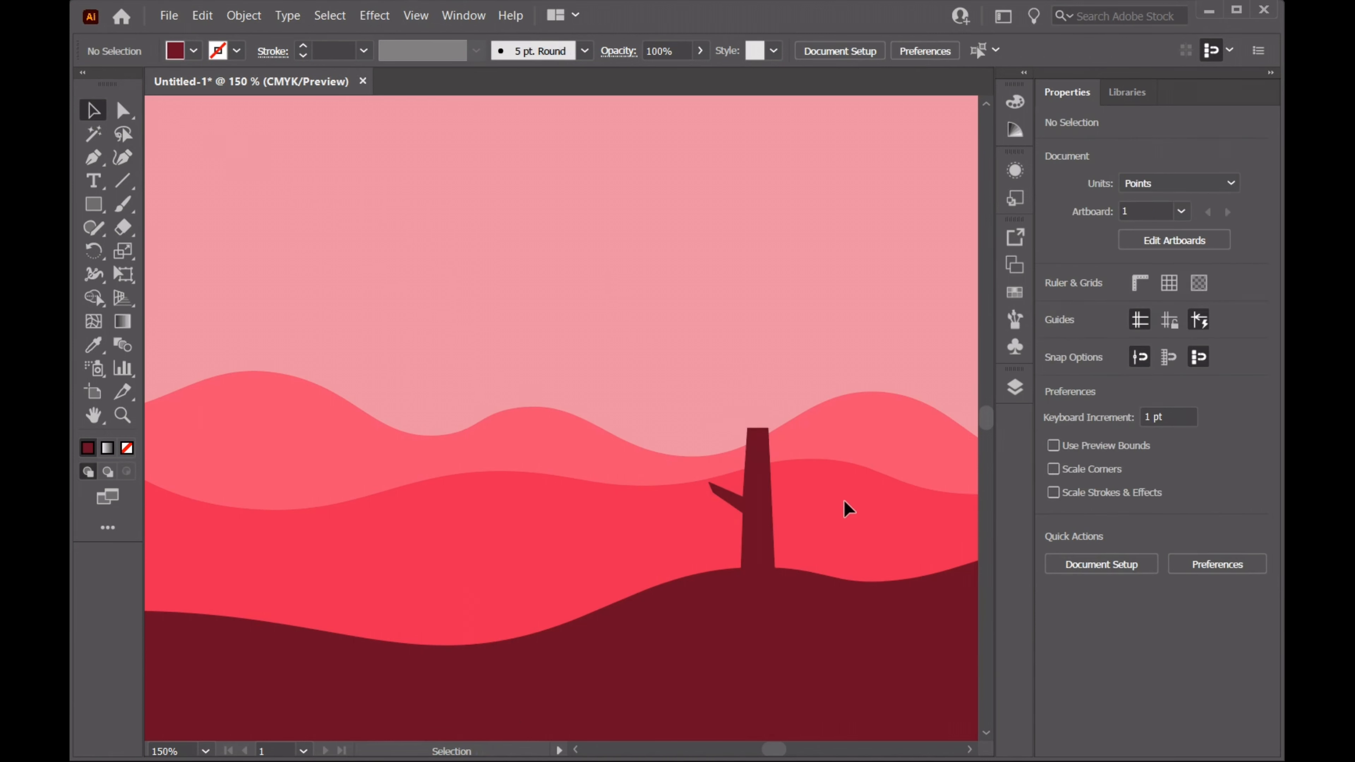
Lock the trunk's layer, Layer 8, and add another new layer for the foliage
scroll(845, 501, "down", 3)
left_click(1015, 388)
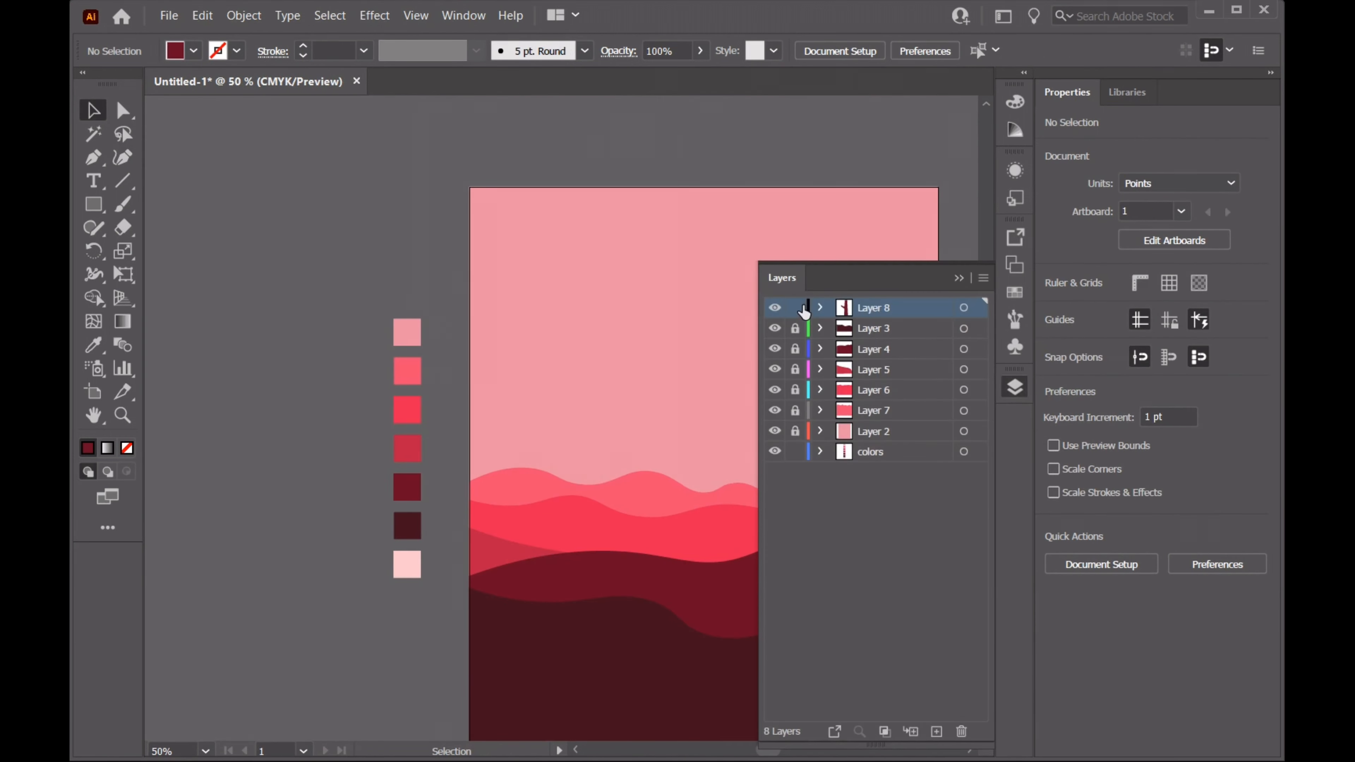
left_click(960, 275)
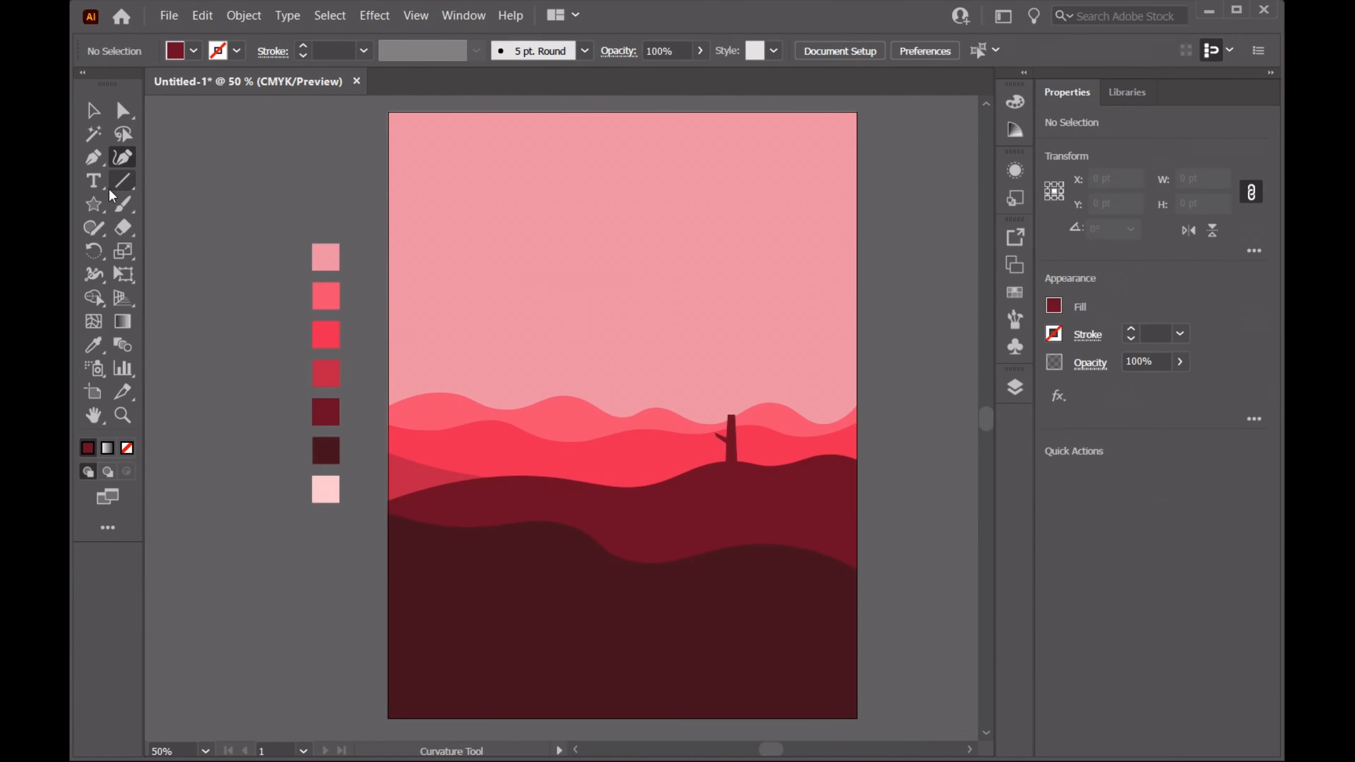
Create an eight-pointed maroon star with radii of 87.1278 pt and 43.5639 pt
left_click(621, 288)
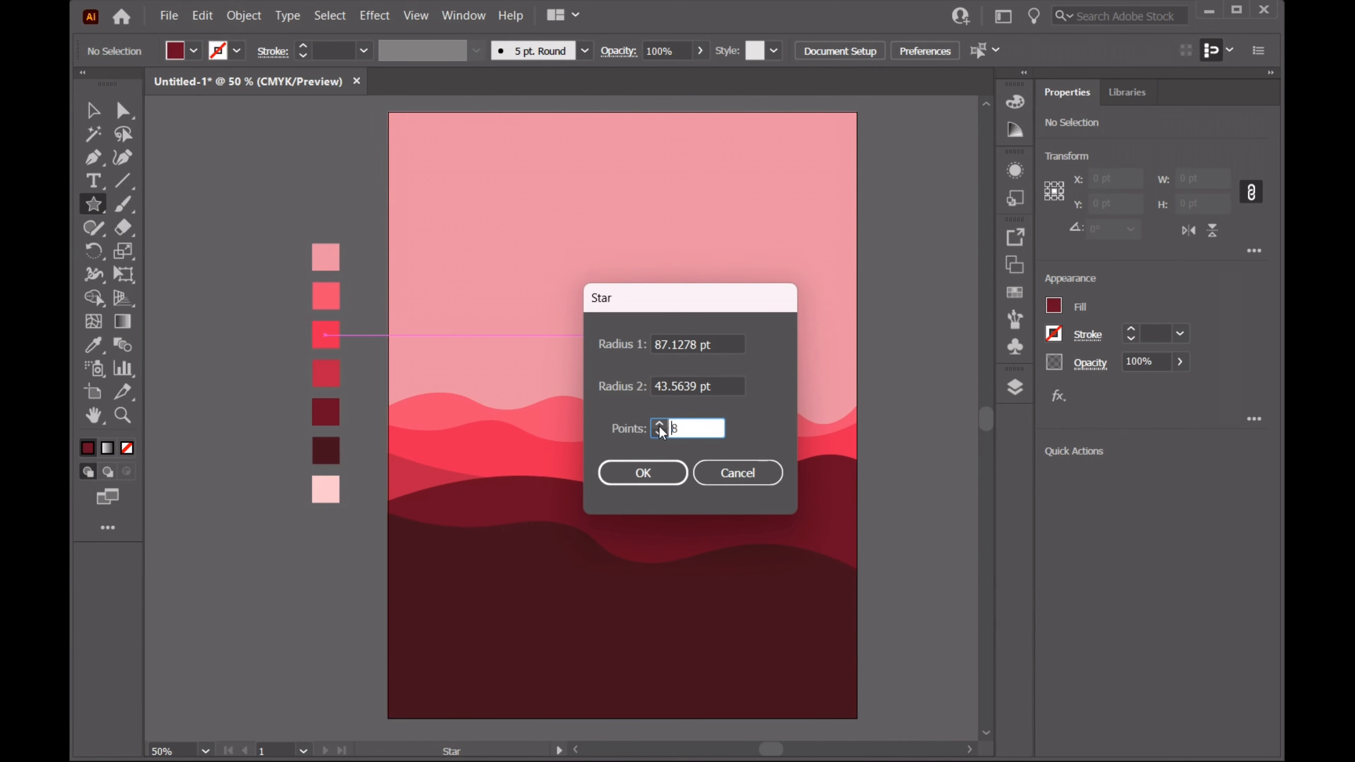
key("Return")
key("v")
Place the star over the trunk's tip as foliage and rotate it about 18°
left_click_drag(654, 342, 746, 386)
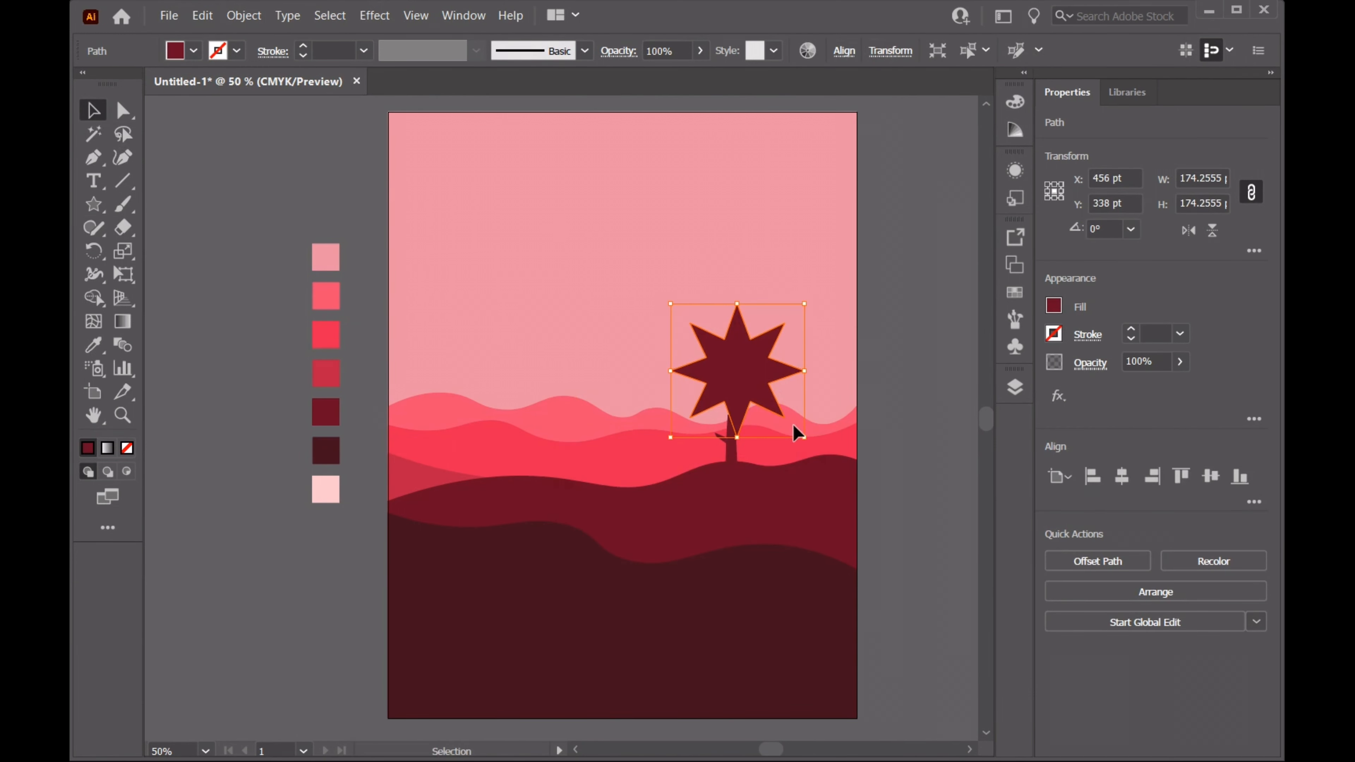
left_click_drag(811, 448, 810, 403)
left_click_drag(728, 386, 719, 393)
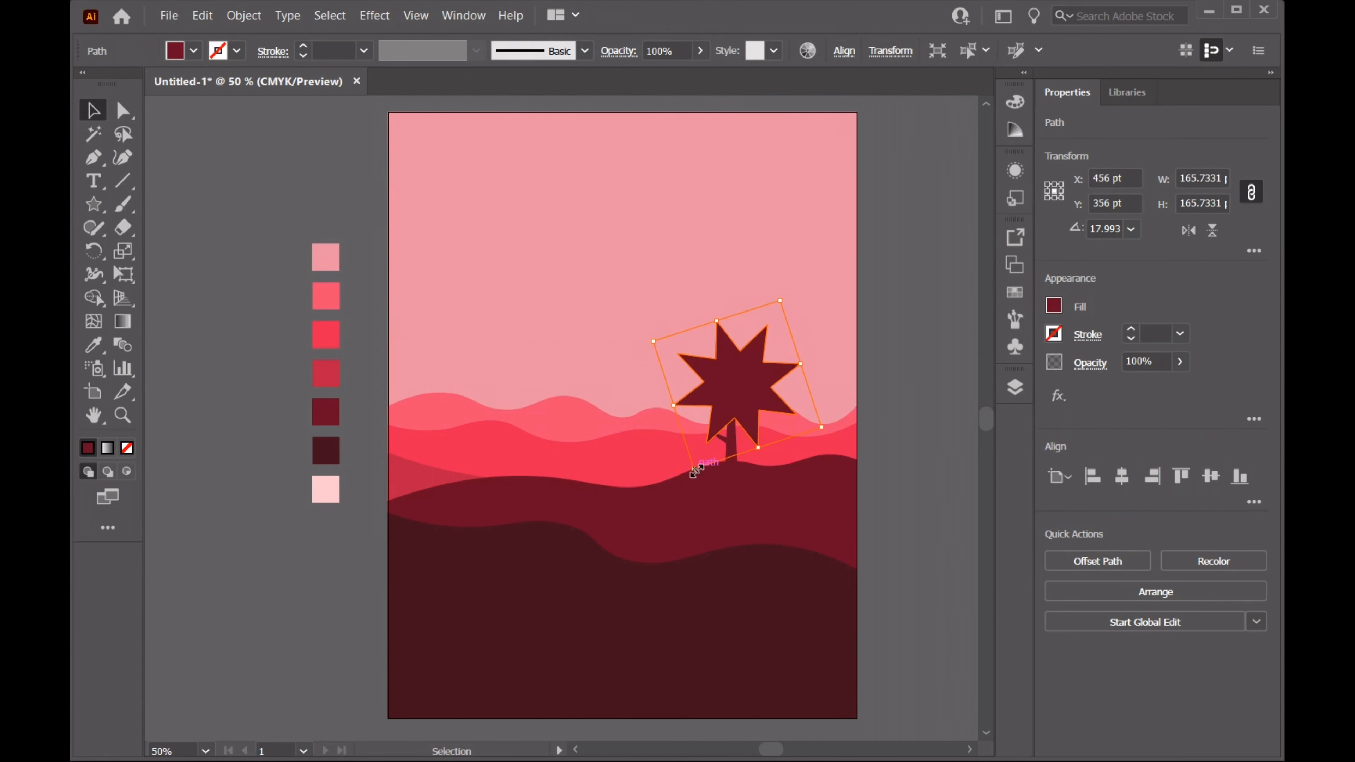
Scale the foliage star down to about 130 pt wide and 142 pt tall and reposition it over the trunk's tip
left_click_drag(696, 471, 729, 395)
left_click_drag(754, 345, 771, 305)
left_click_drag(745, 370, 739, 382)
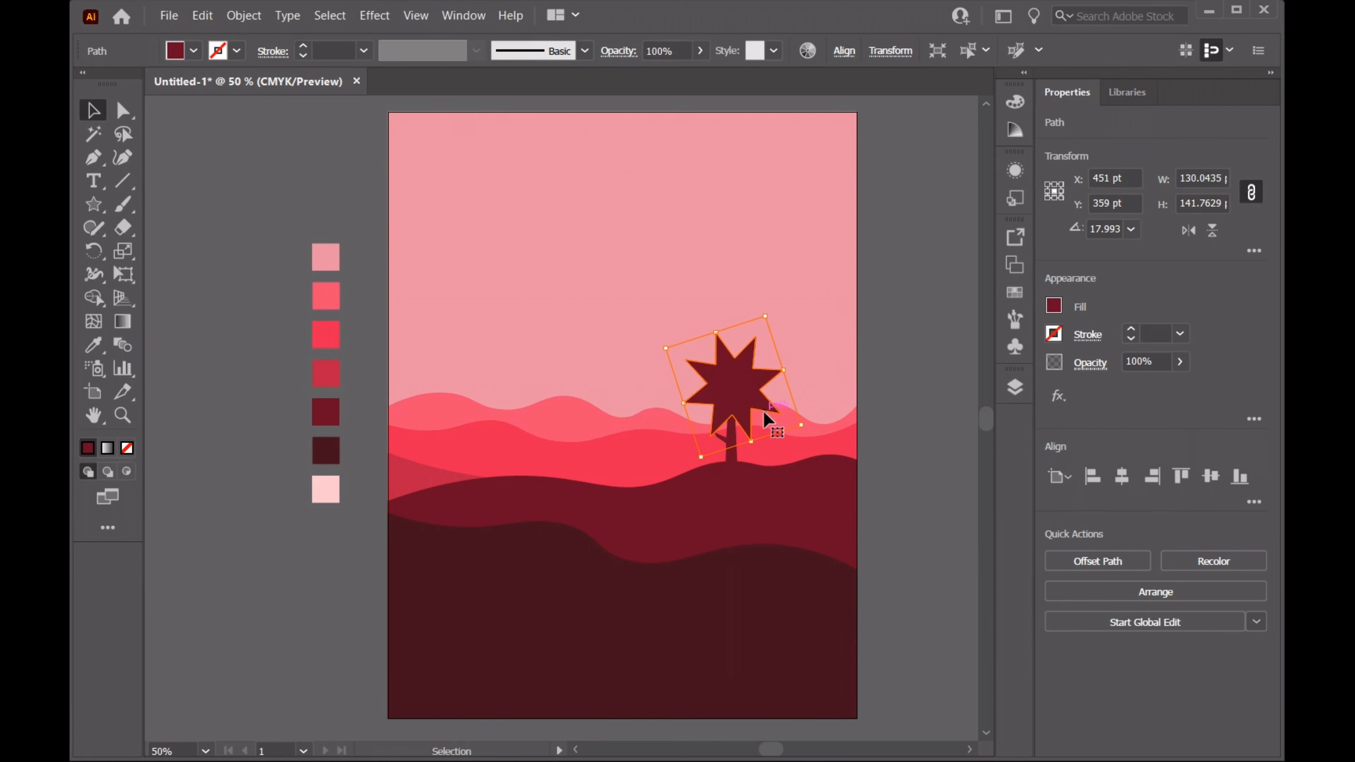
Round the star's eight points into lobes with the Curvature tool, pulling them inward to about 95 pt wide and 107 pt tall
scroll(783, 437, "up", 2)
left_click(122, 159)
double_click(721, 445)
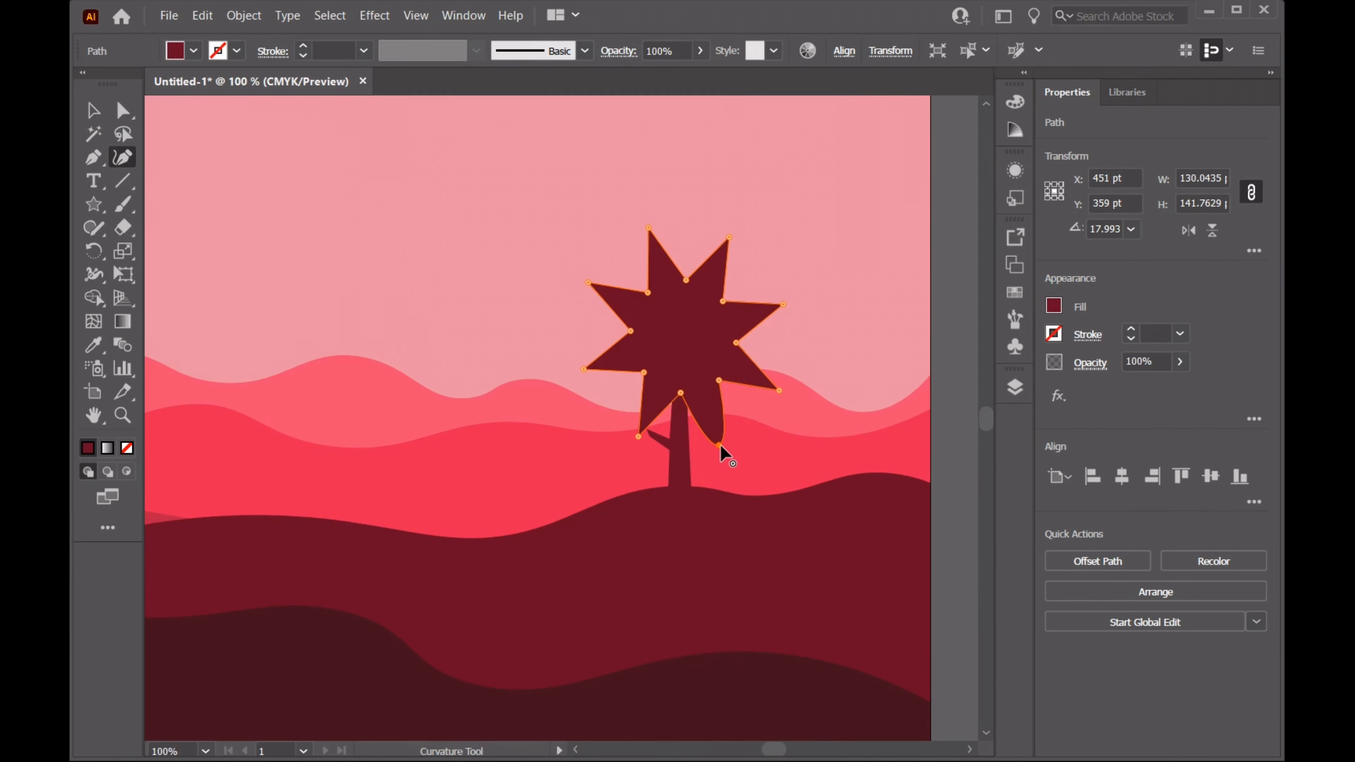
left_click_drag(721, 444, 714, 421)
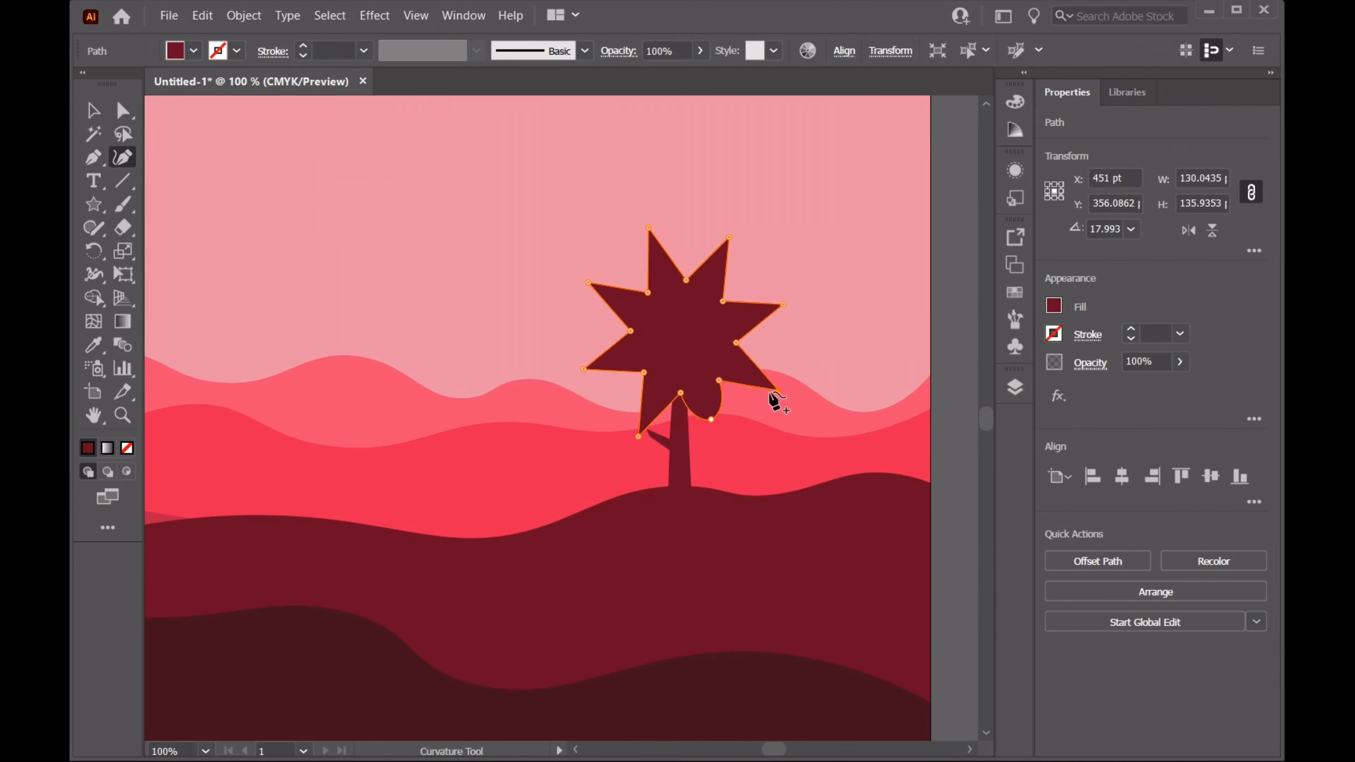
left_click_drag(719, 380, 728, 391)
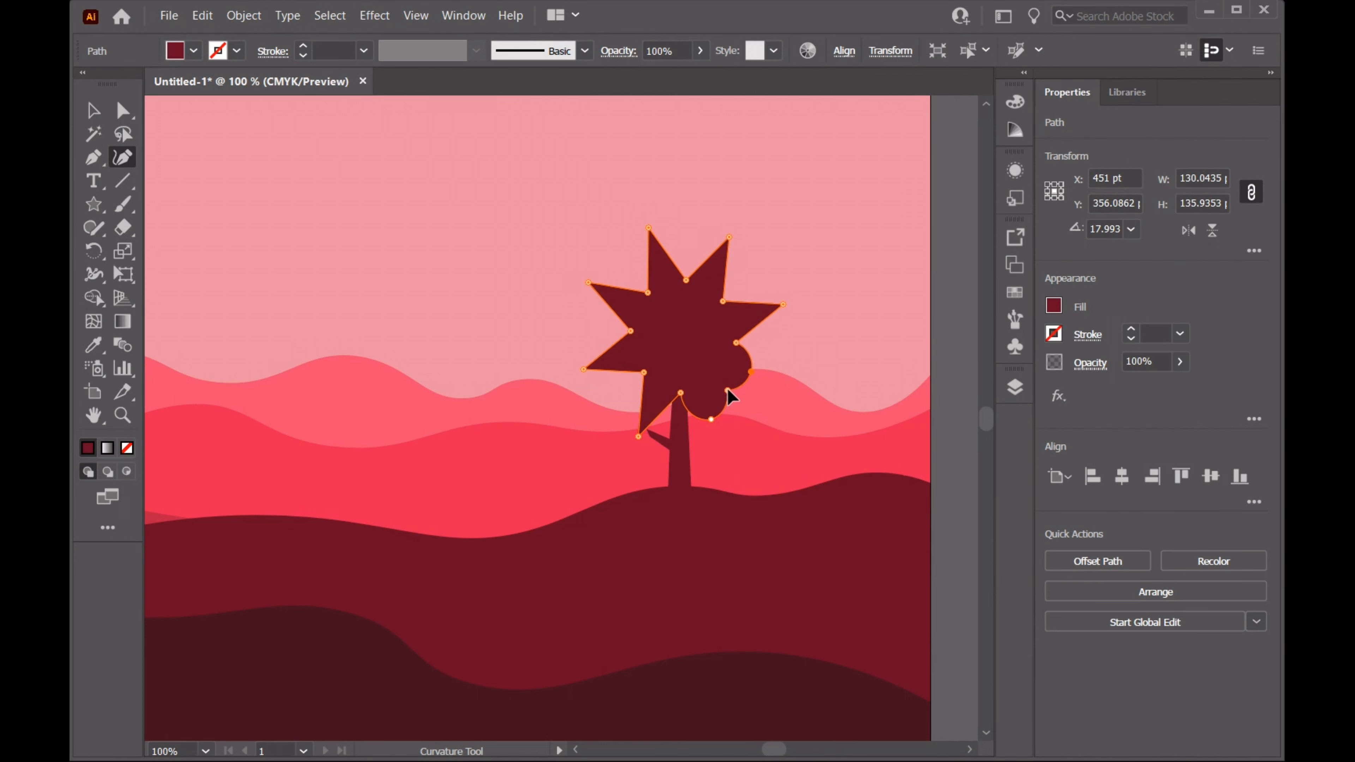
left_click_drag(781, 305, 751, 315)
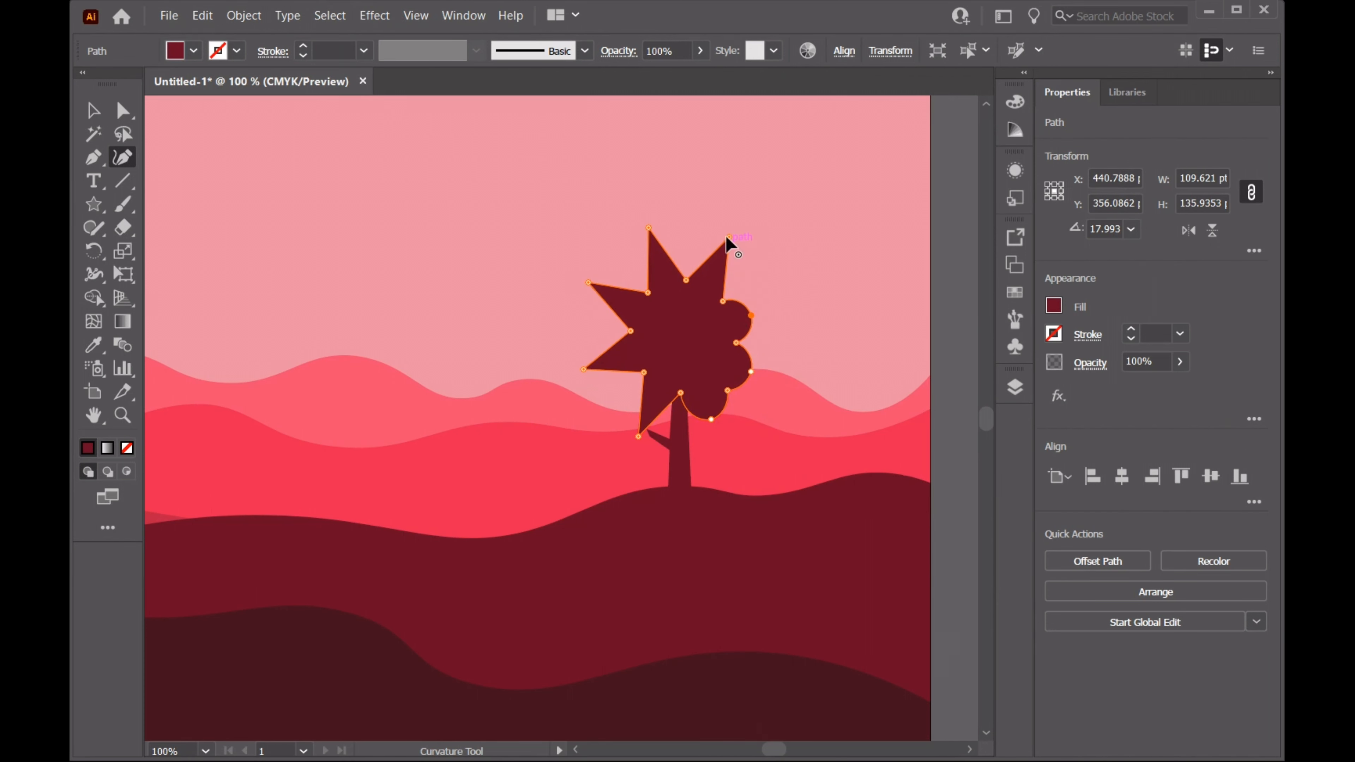
left_click_drag(728, 237, 716, 270)
left_click_drag(650, 229, 613, 298)
left_click_drag(584, 369, 607, 364)
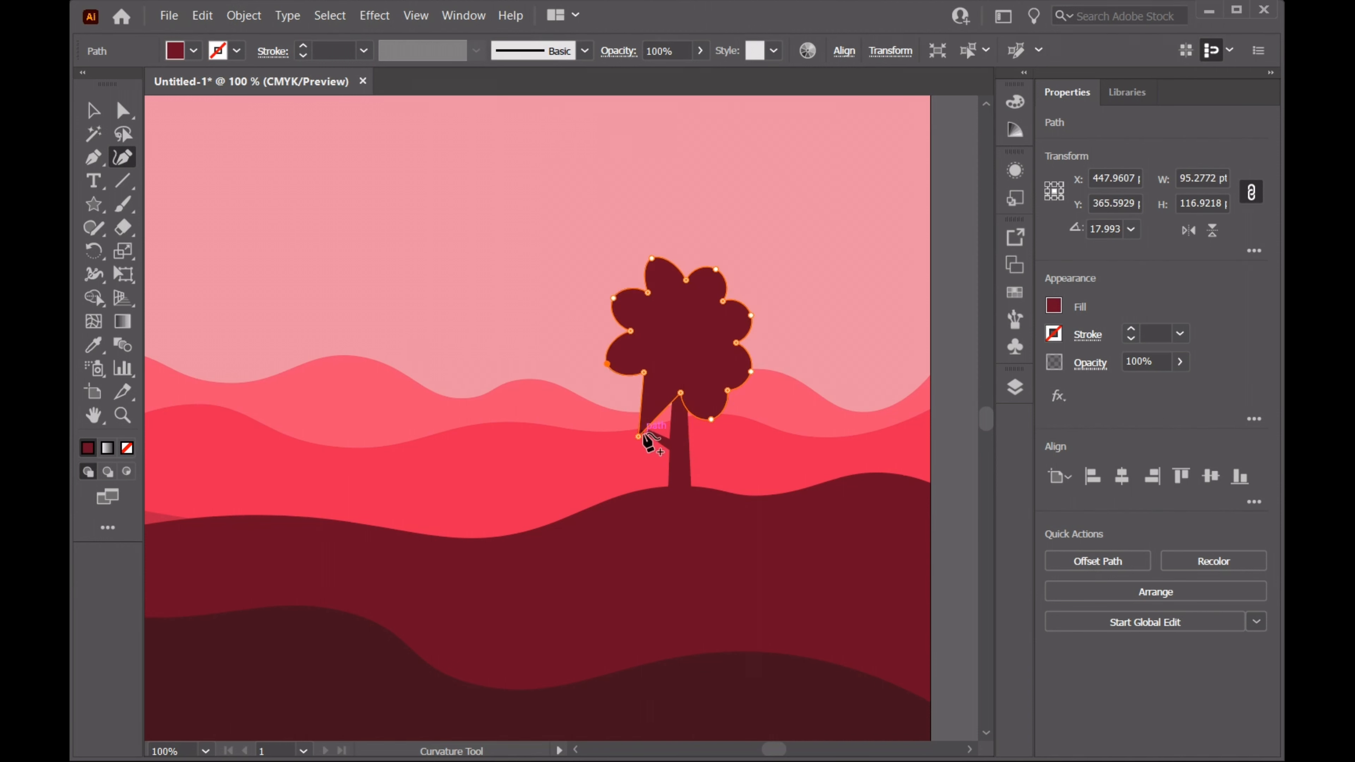
left_click_drag(639, 437, 675, 408)
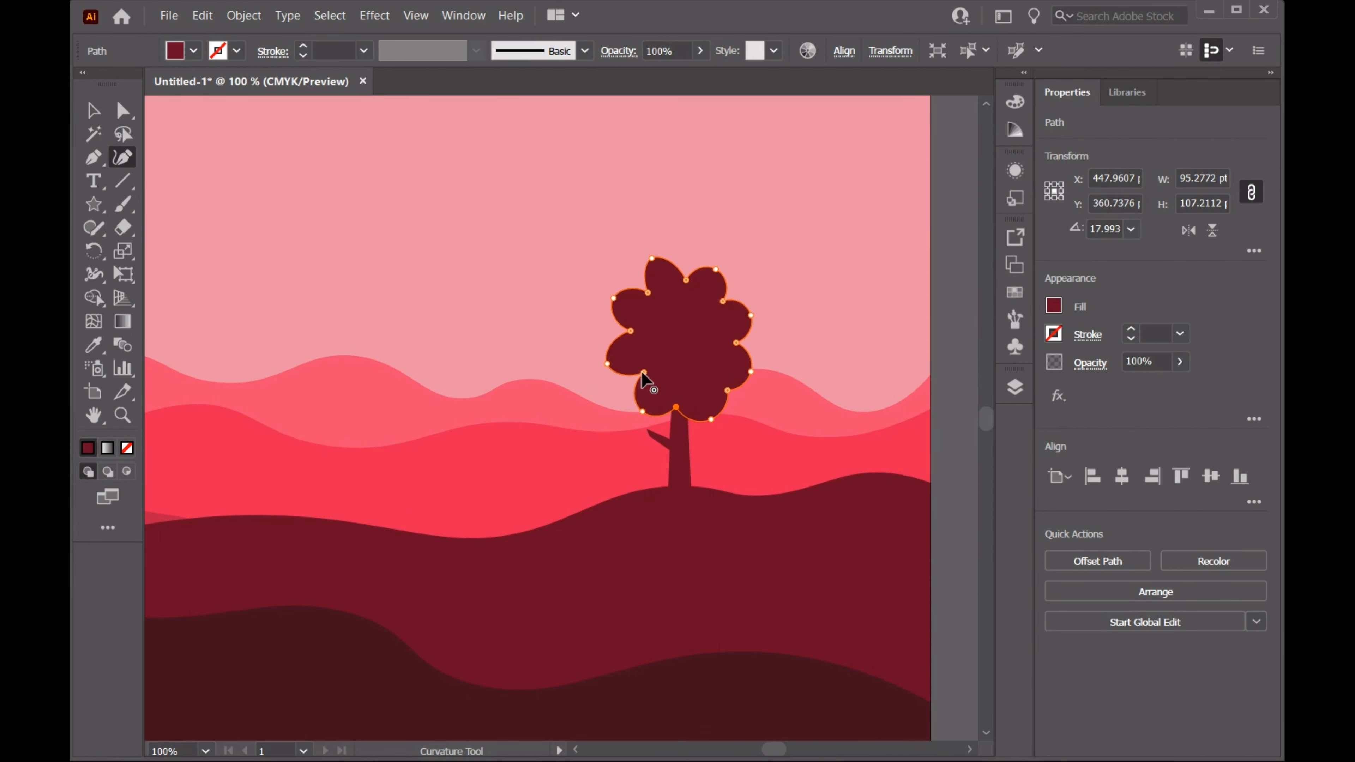
Move the notches between the lobes outward to fill out the crown to about 104 pt wide and 109 pt tall
left_click(631, 379)
left_click_drag(630, 331, 615, 328)
left_click_drag(646, 285, 726, 266)
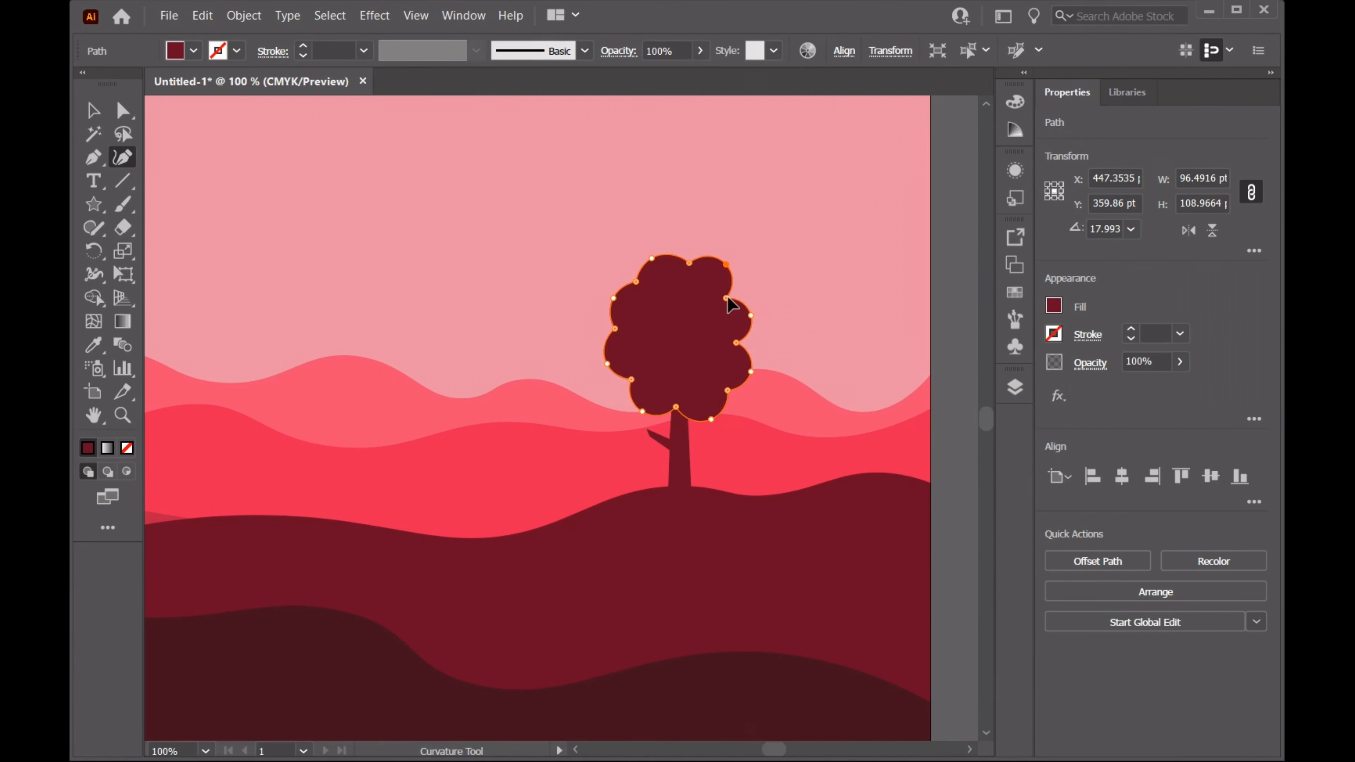
left_click(751, 312)
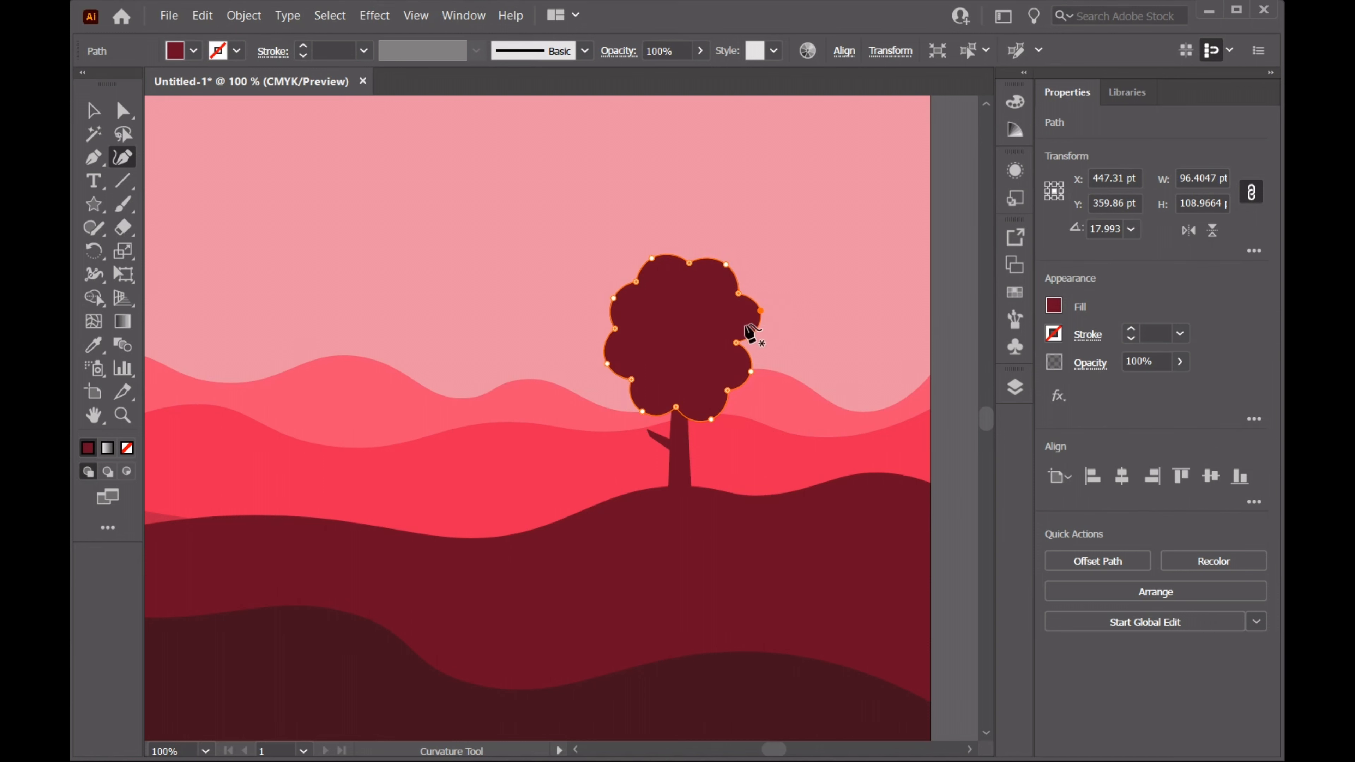
left_click_drag(736, 342, 753, 348)
left_click(94, 111)
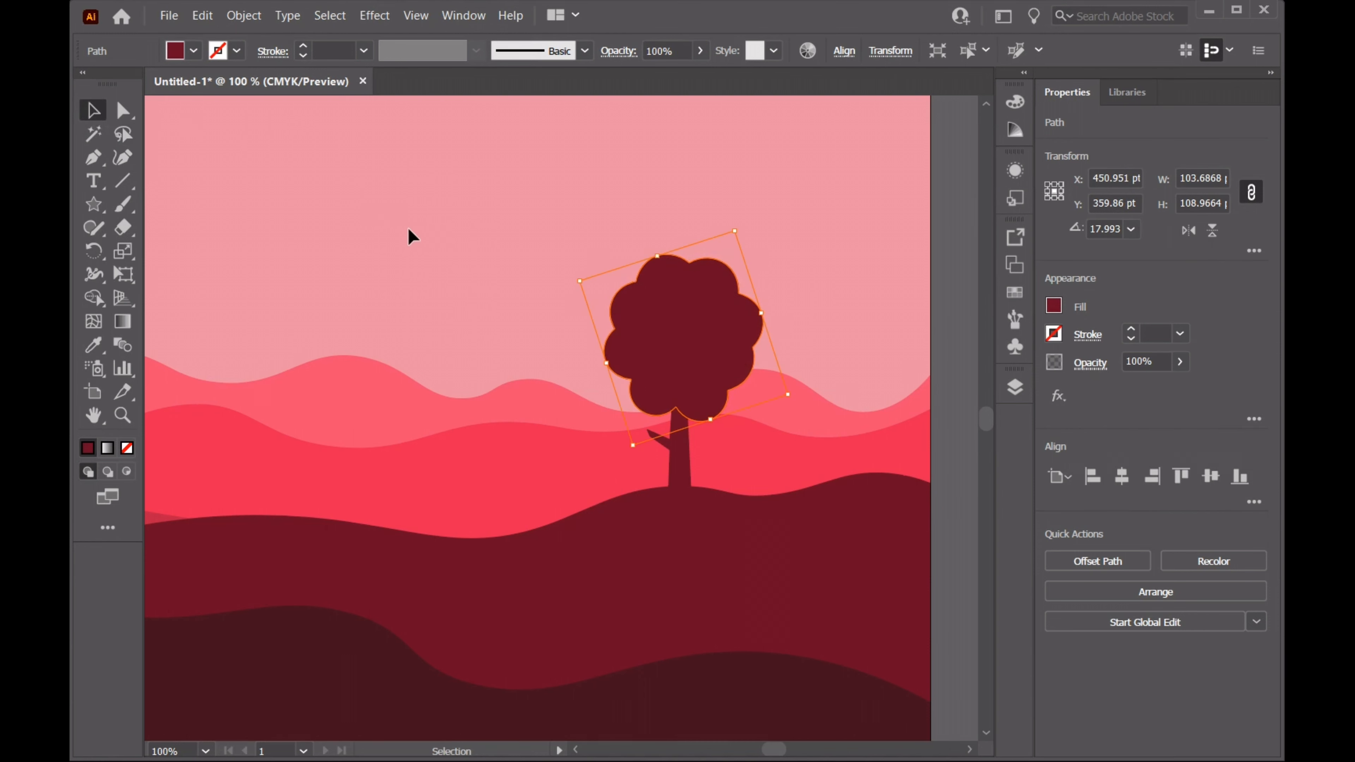
left_click(408, 230)
scroll(729, 388, "down", 2)
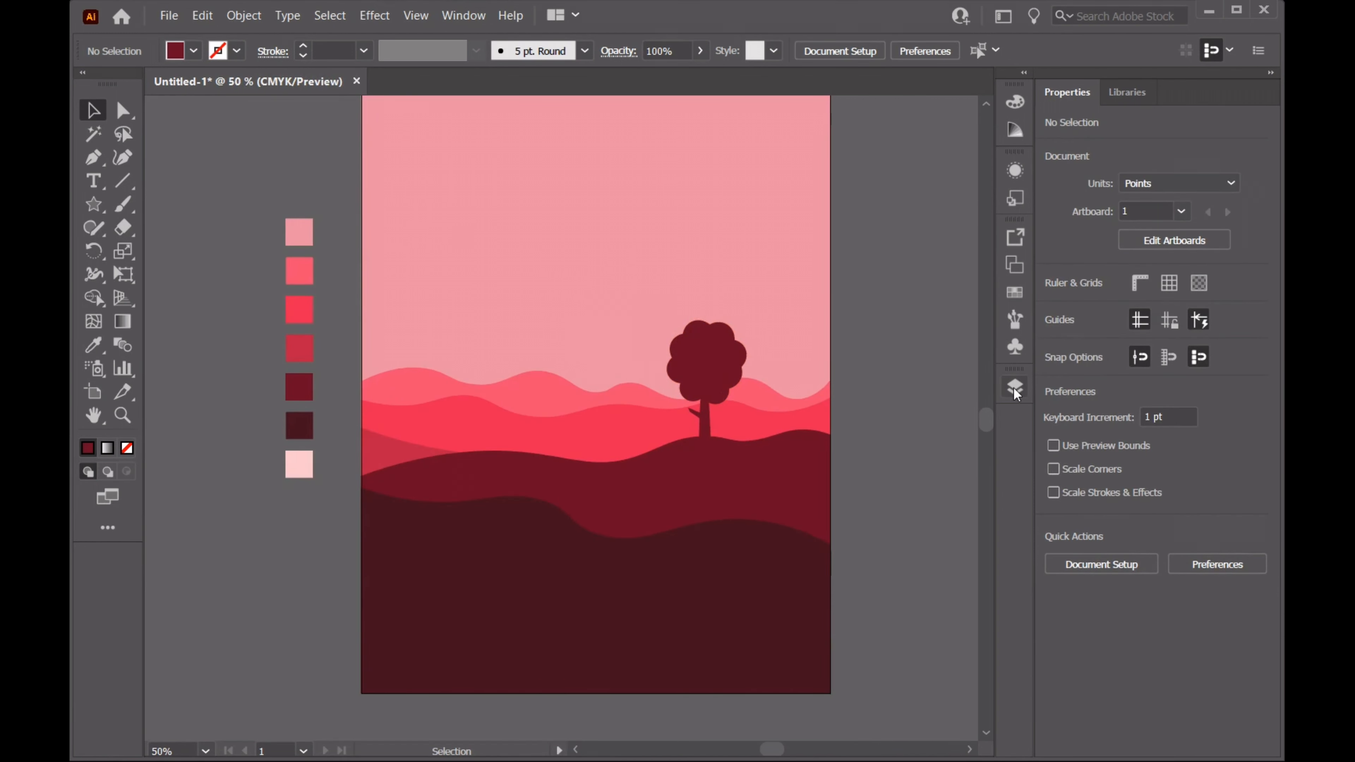
Unlock the trunk's layer, Layer 8, and place two smaller copies of the tree, one medium and one small, on the left of the hill
left_click(1014, 387)
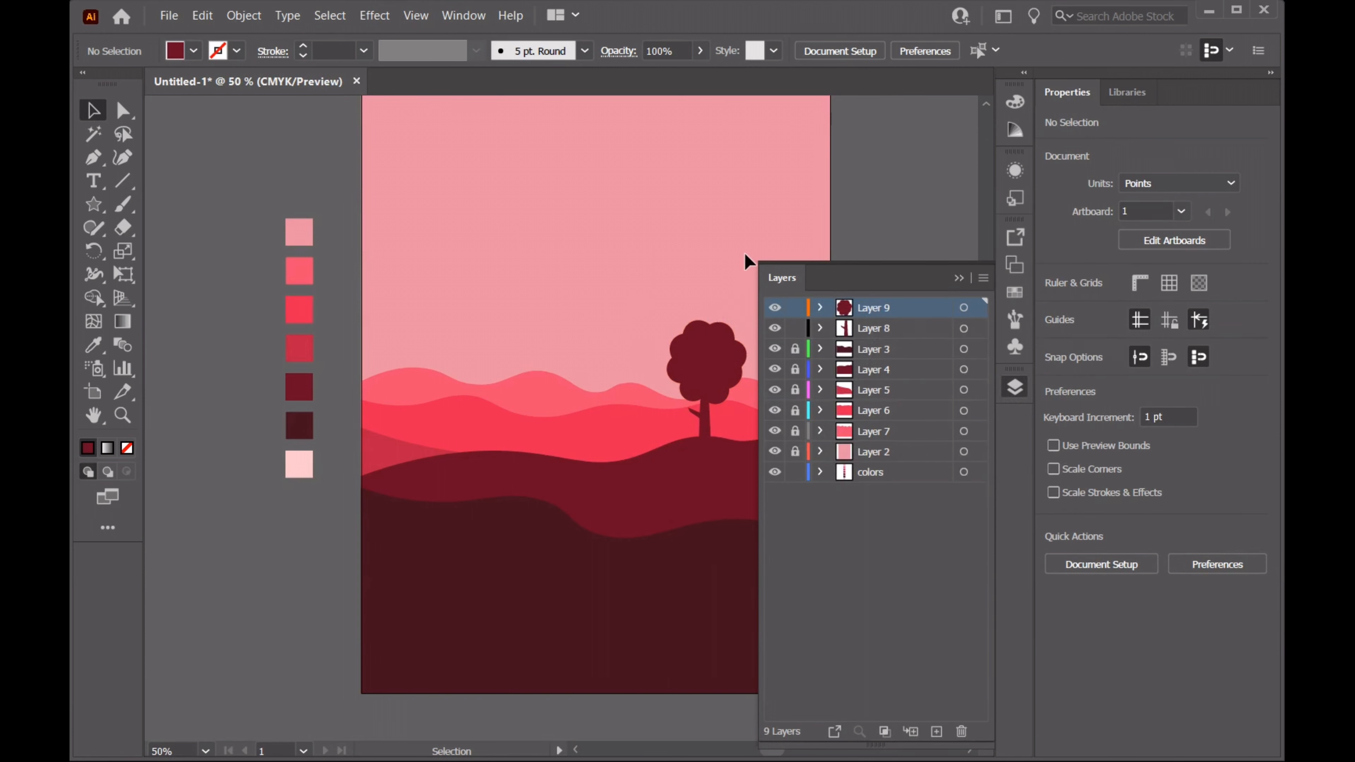
left_click(966, 278)
left_click(695, 378)
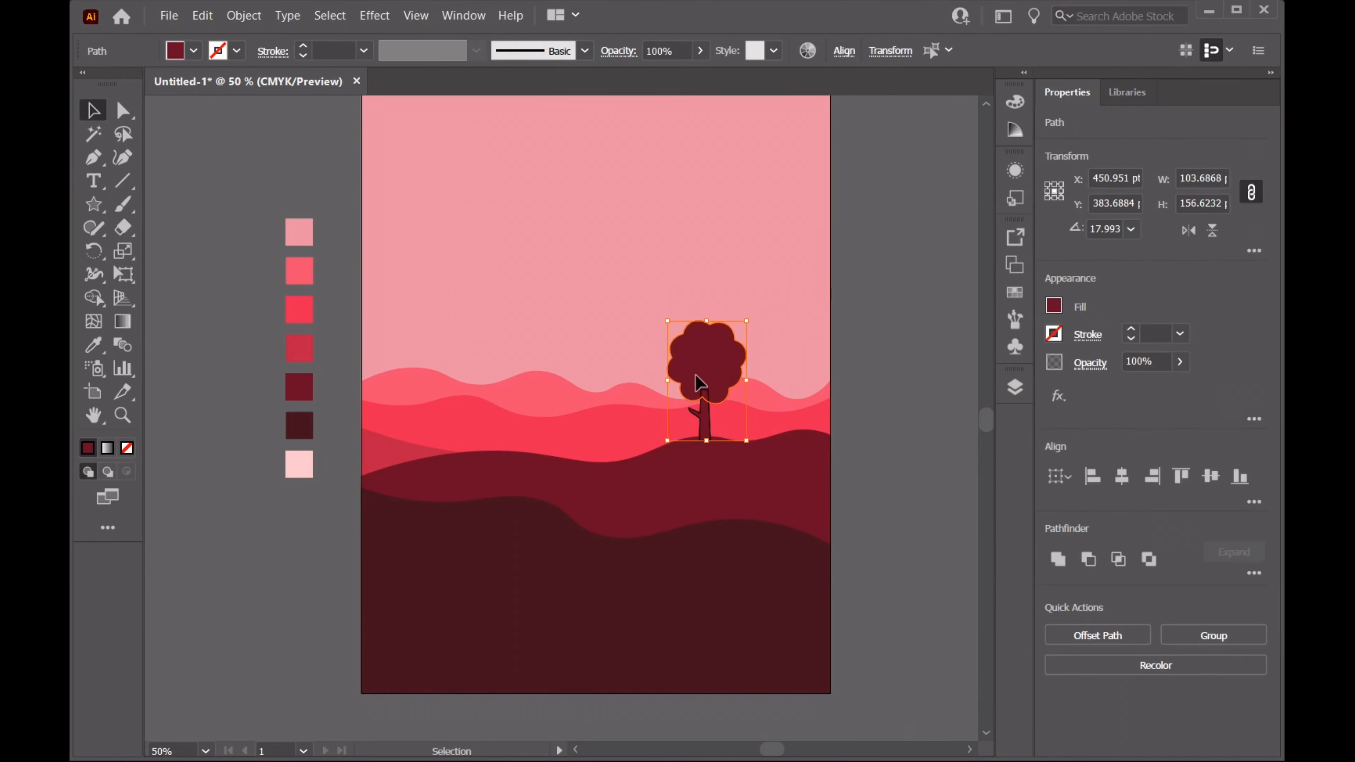
left_click_drag(695, 378, 493, 393, "alt")
left_click_drag(544, 333, 464, 423)
left_click(510, 269)
left_click(505, 394)
key("ctrl+z")
left_click(553, 348)
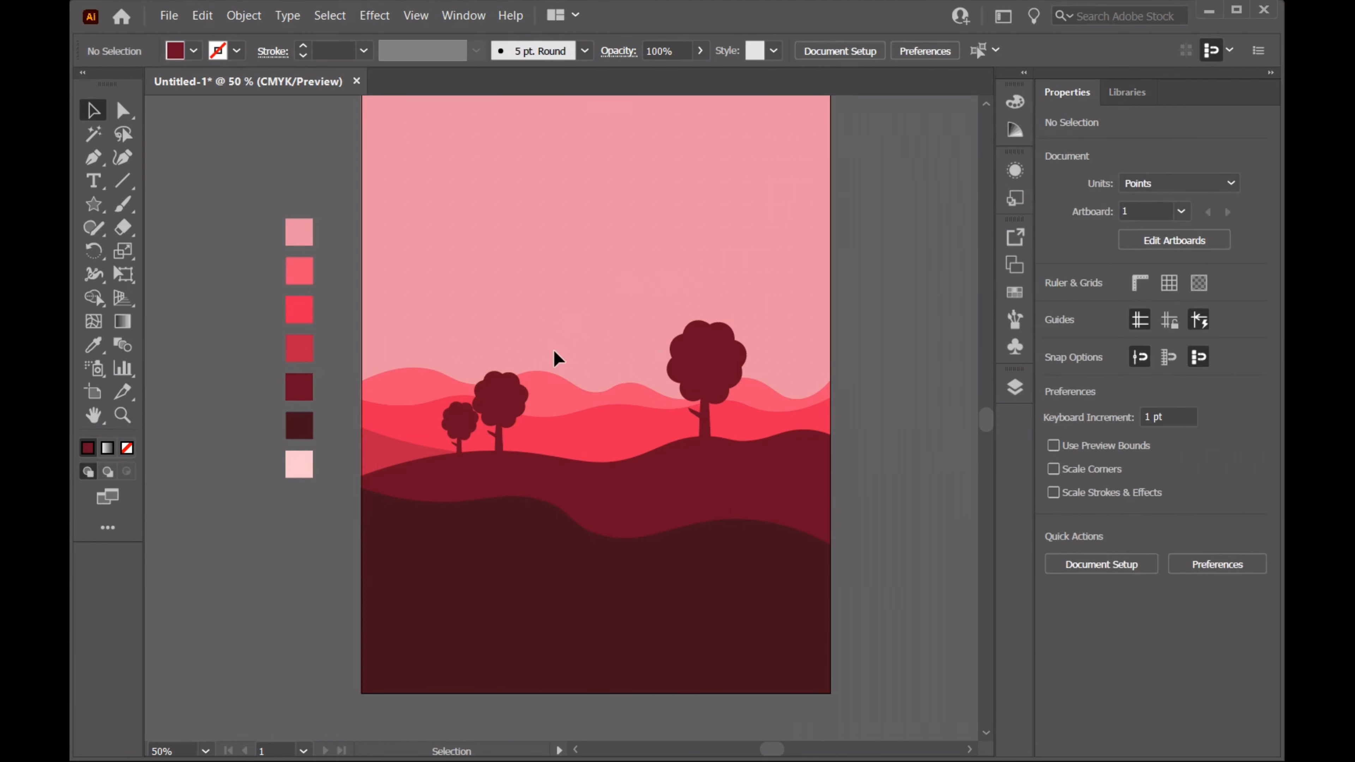
Place a full-size copy of the tree to the left of the two smaller trees
left_click(698, 382)
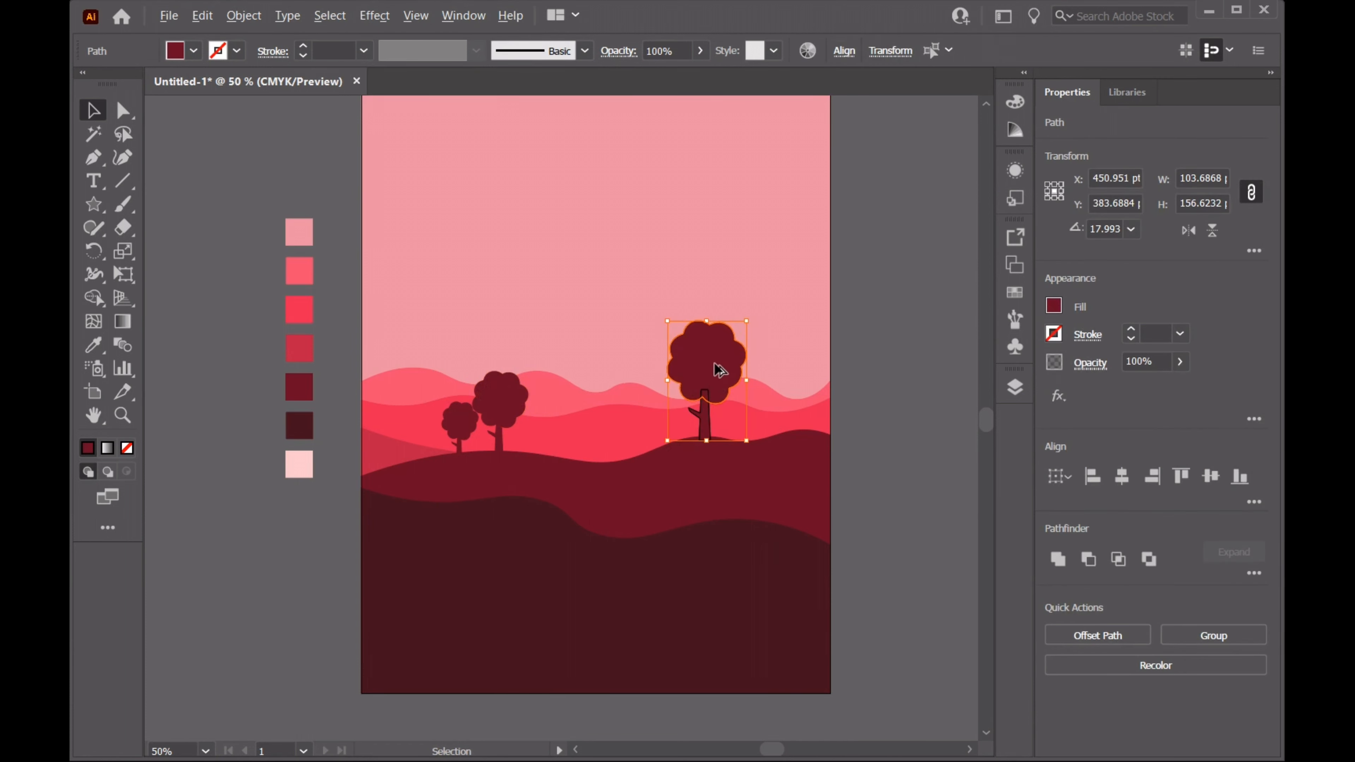
left_click_drag(719, 369, 429, 391)
left_click(619, 303)
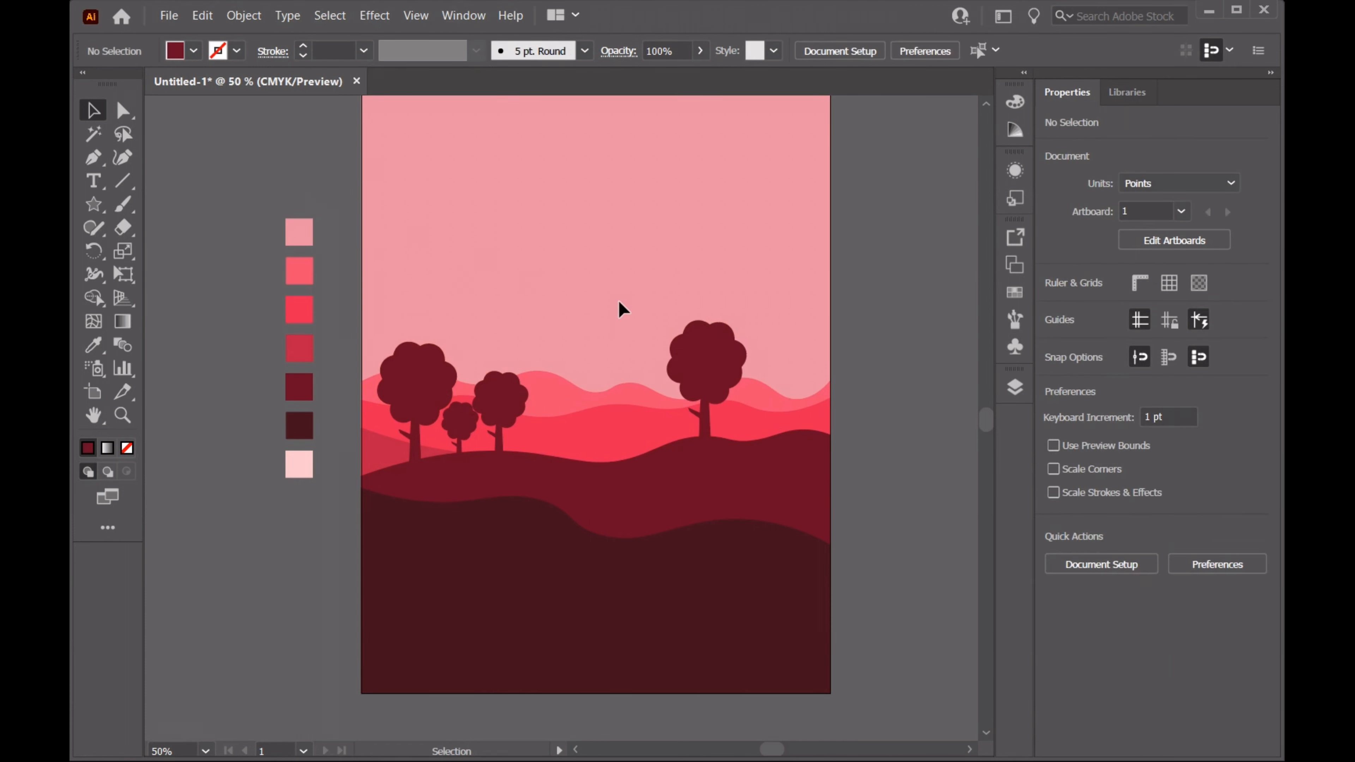
Copy the large right-hand tree and scale the copy down beside it, at the right of its trunk
left_click_drag(719, 378, 762, 363)
left_click_drag(793, 307, 747, 419)
left_click(867, 389)
scroll(867, 369, "up", 1)
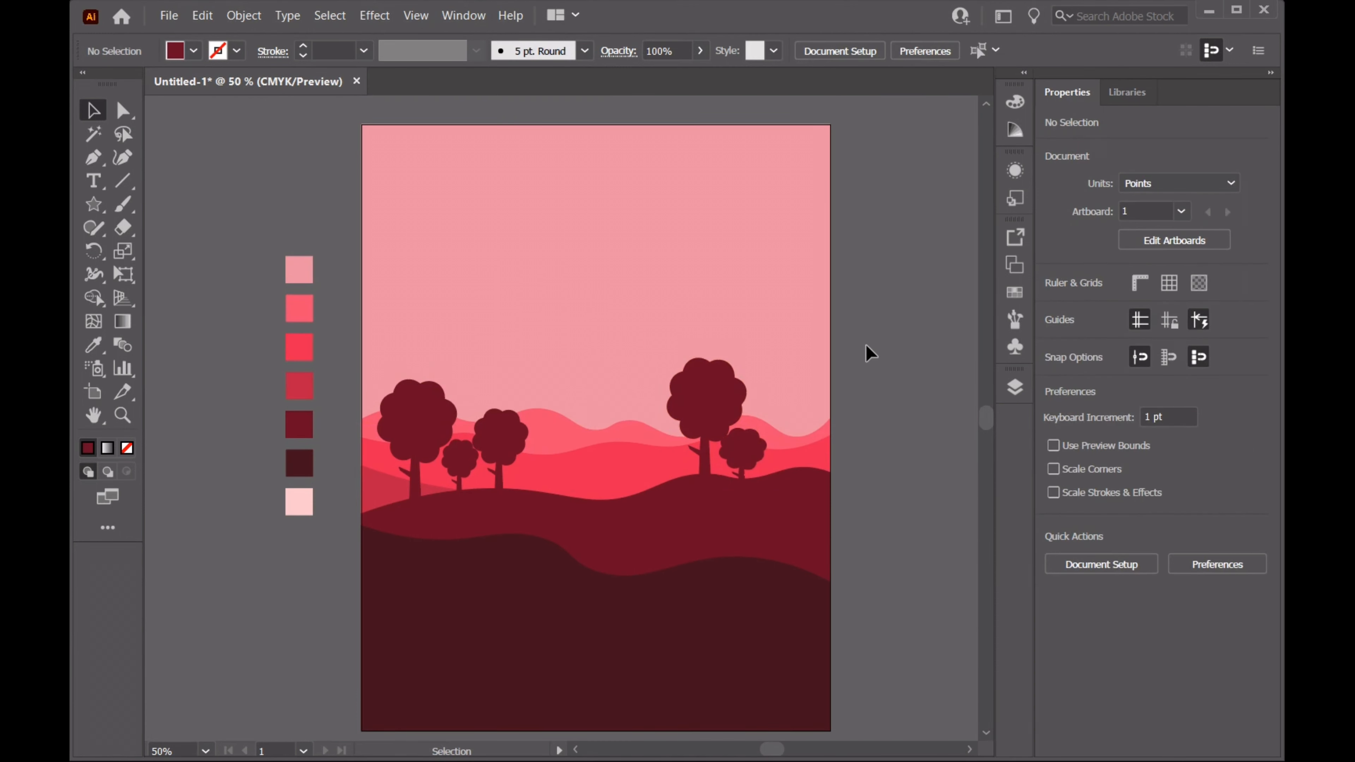
scroll(866, 347, "down", 1)
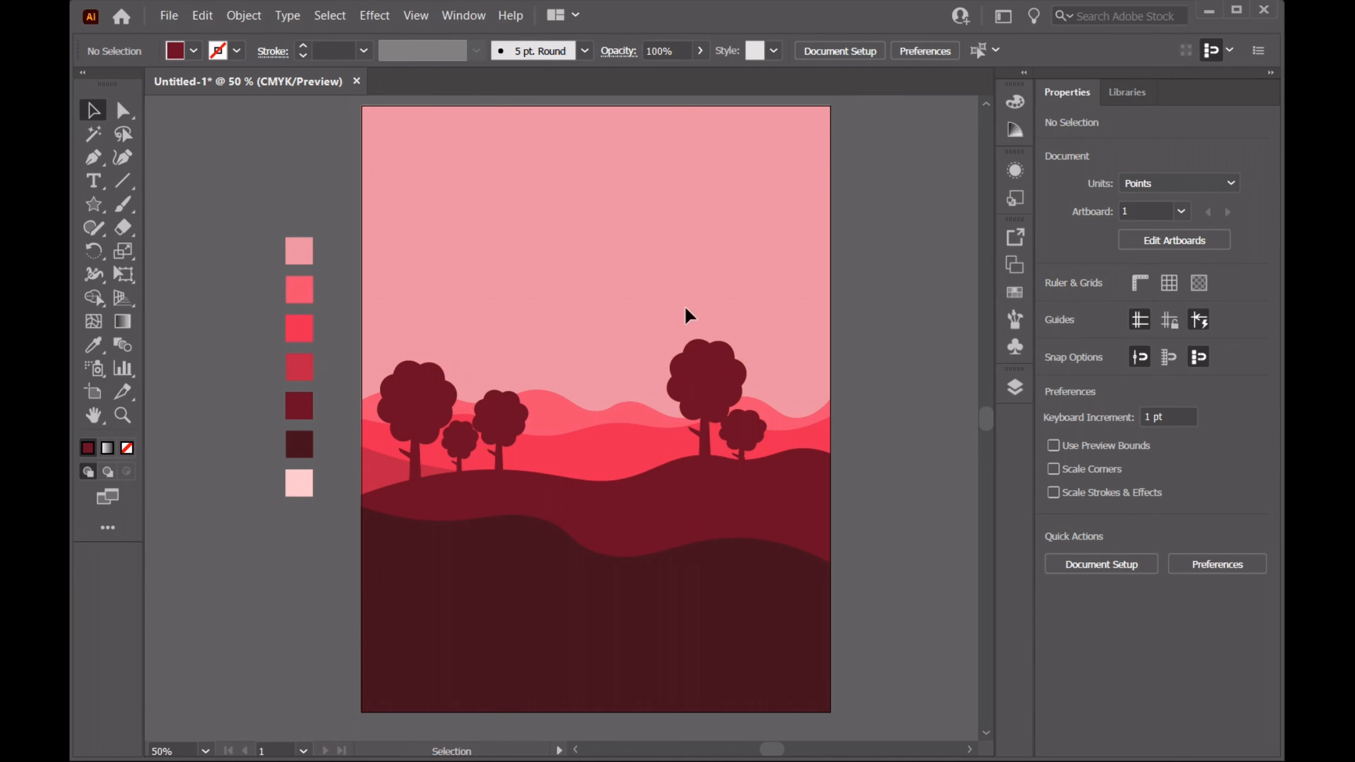
Shift the group of three left-hand trees to the right and lower the medium tree slightly onto the hill
left_click_drag(416, 434, 478, 436)
left_click(637, 320)
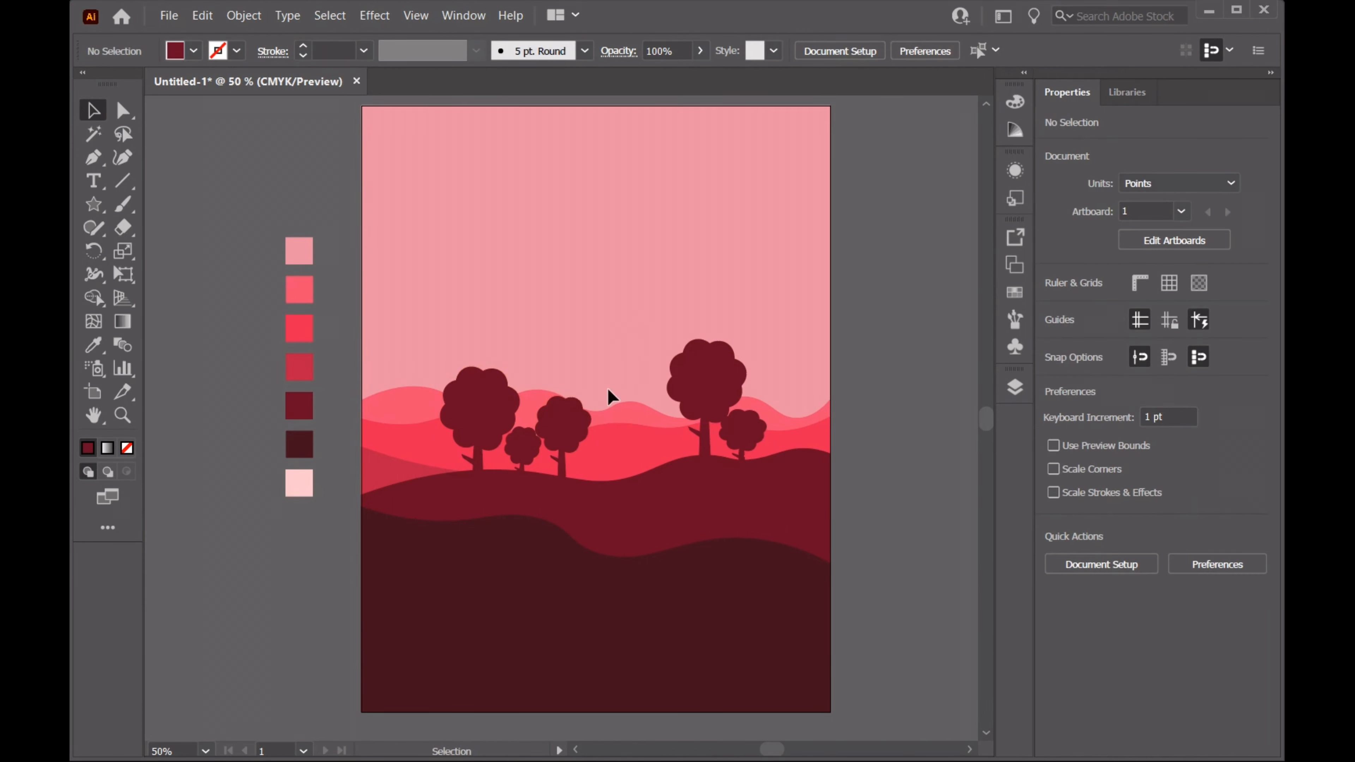
left_click(581, 415)
left_click(560, 475, "shift")
left_click_drag(574, 434, 574, 441)
left_click(610, 312)
scroll(710, 389, "up", 2)
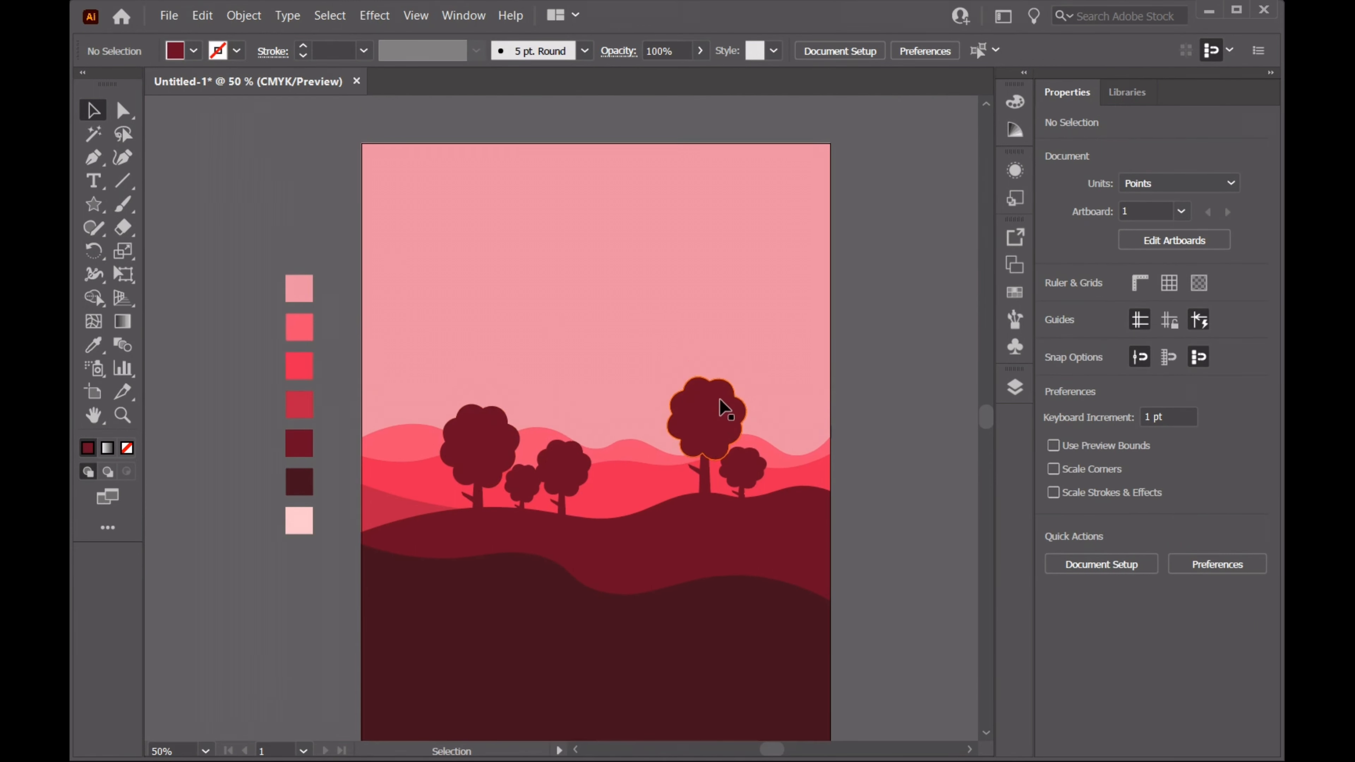
Lock the tree layers, Layer 8 and Layer 9, and add a new layer for the sun
left_click(1014, 388)
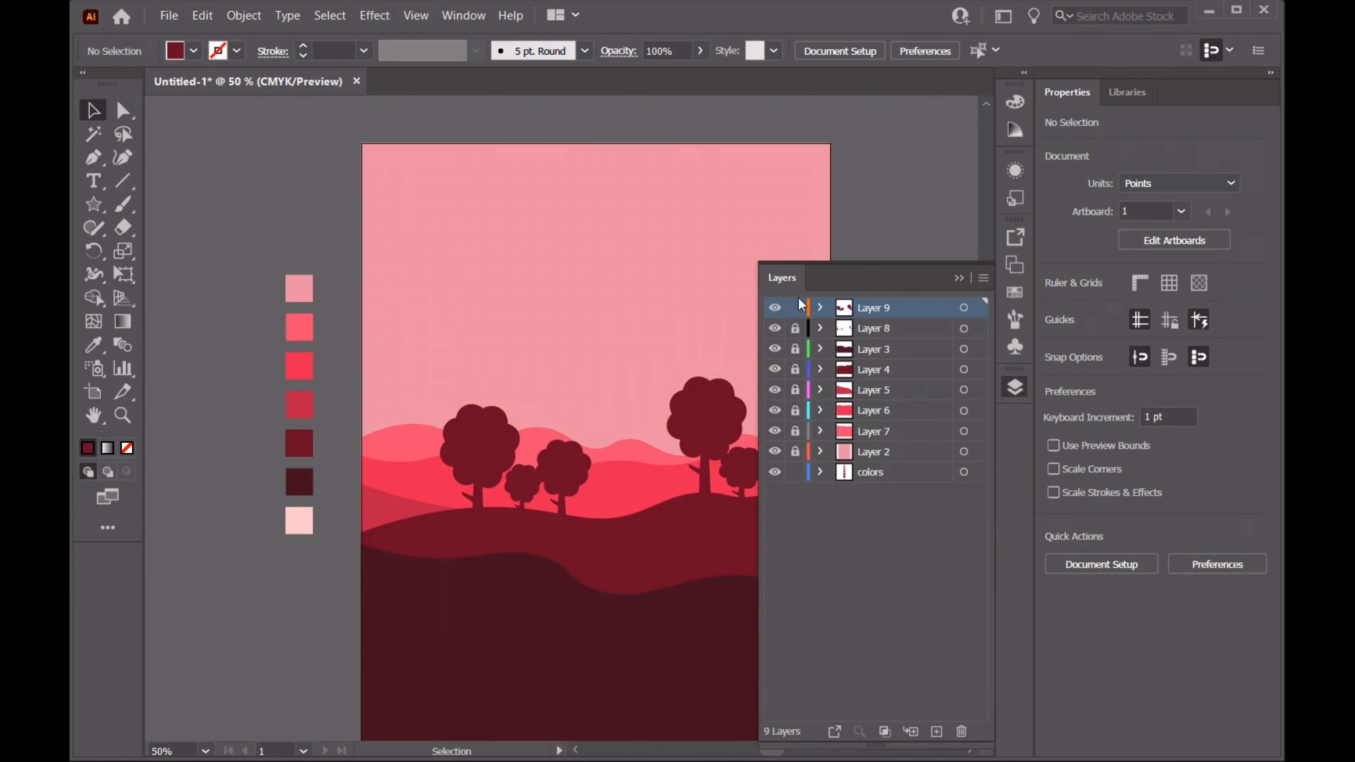
left_click(937, 732)
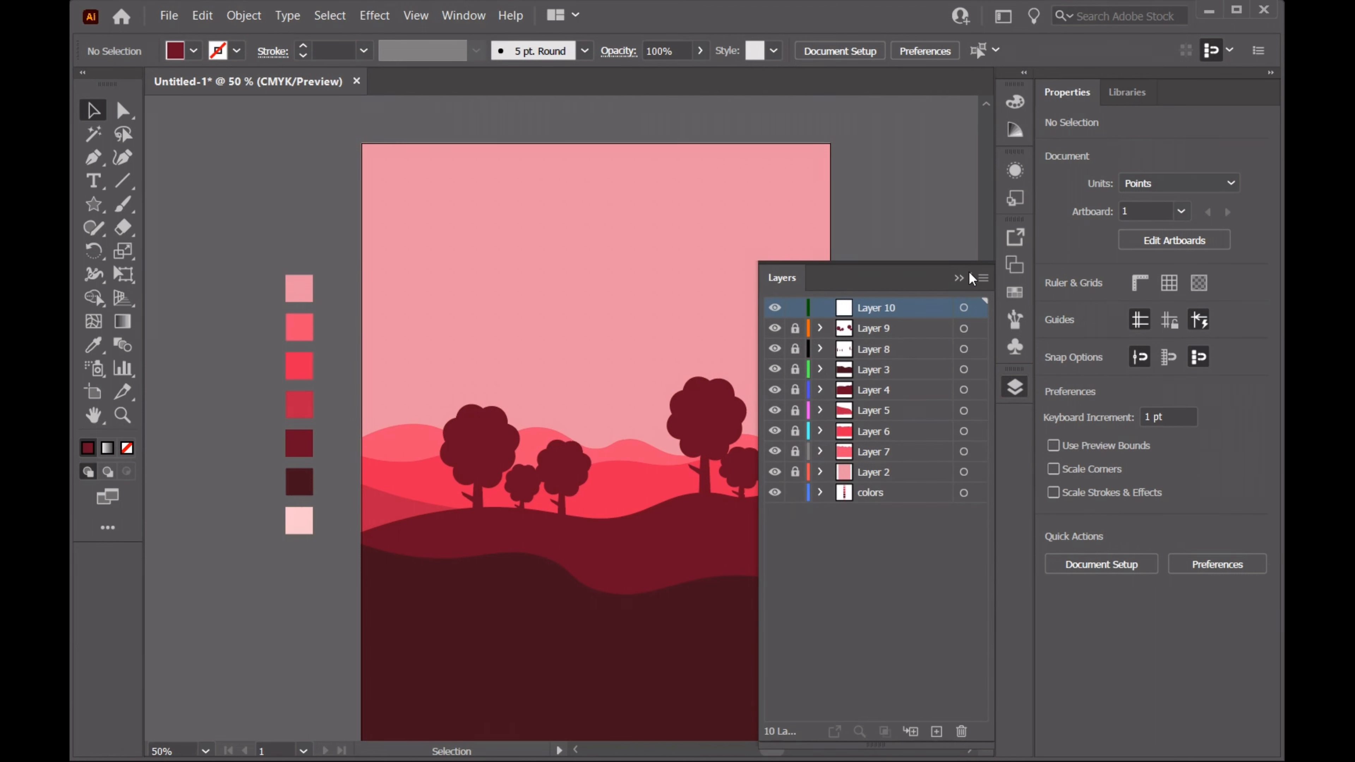
left_click(957, 280)
Draw a circle 129 pt in diameter in the sky above the left-hand trees and fill it with the pale pink swatch
left_click_drag(94, 204, 160, 251)
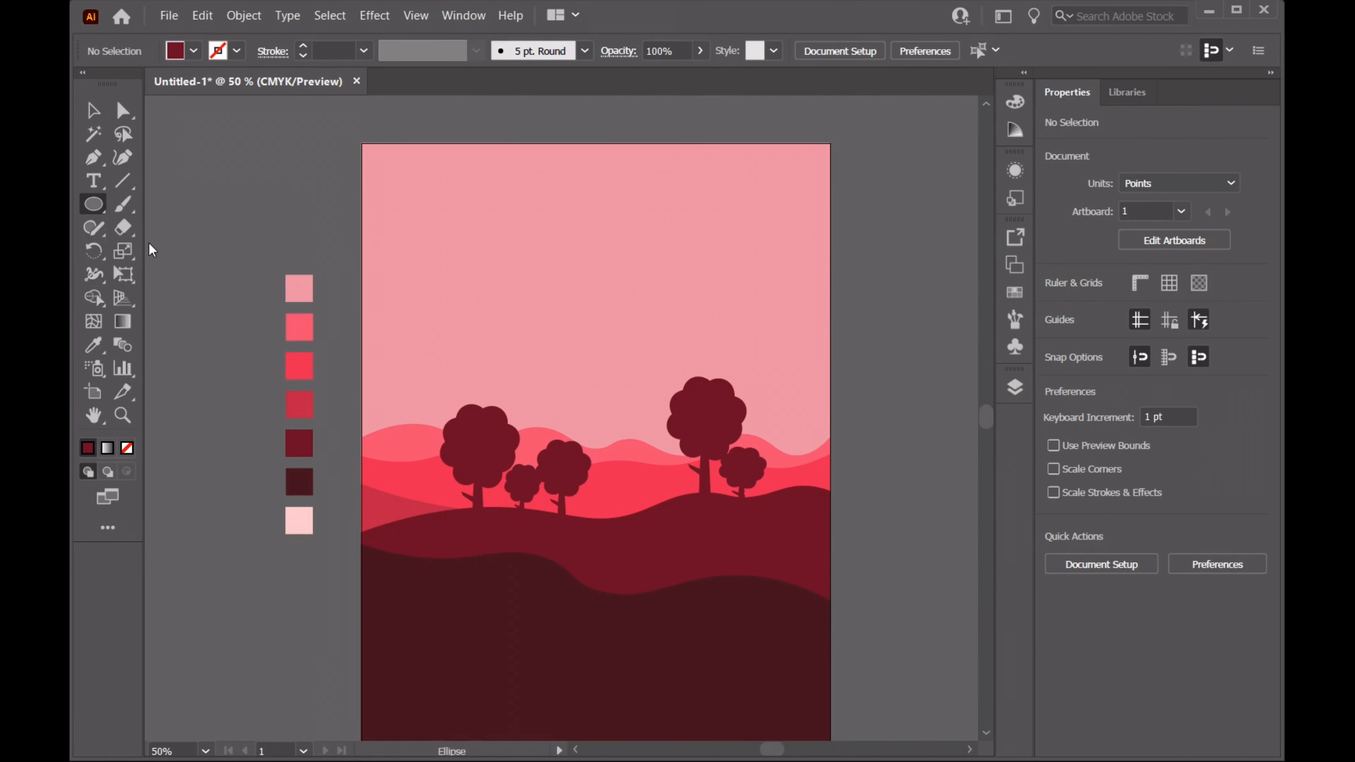
left_click_drag(467, 227, 566, 327)
left_click(94, 345)
left_click(299, 521)
left_click(93, 110)
left_click(324, 212)
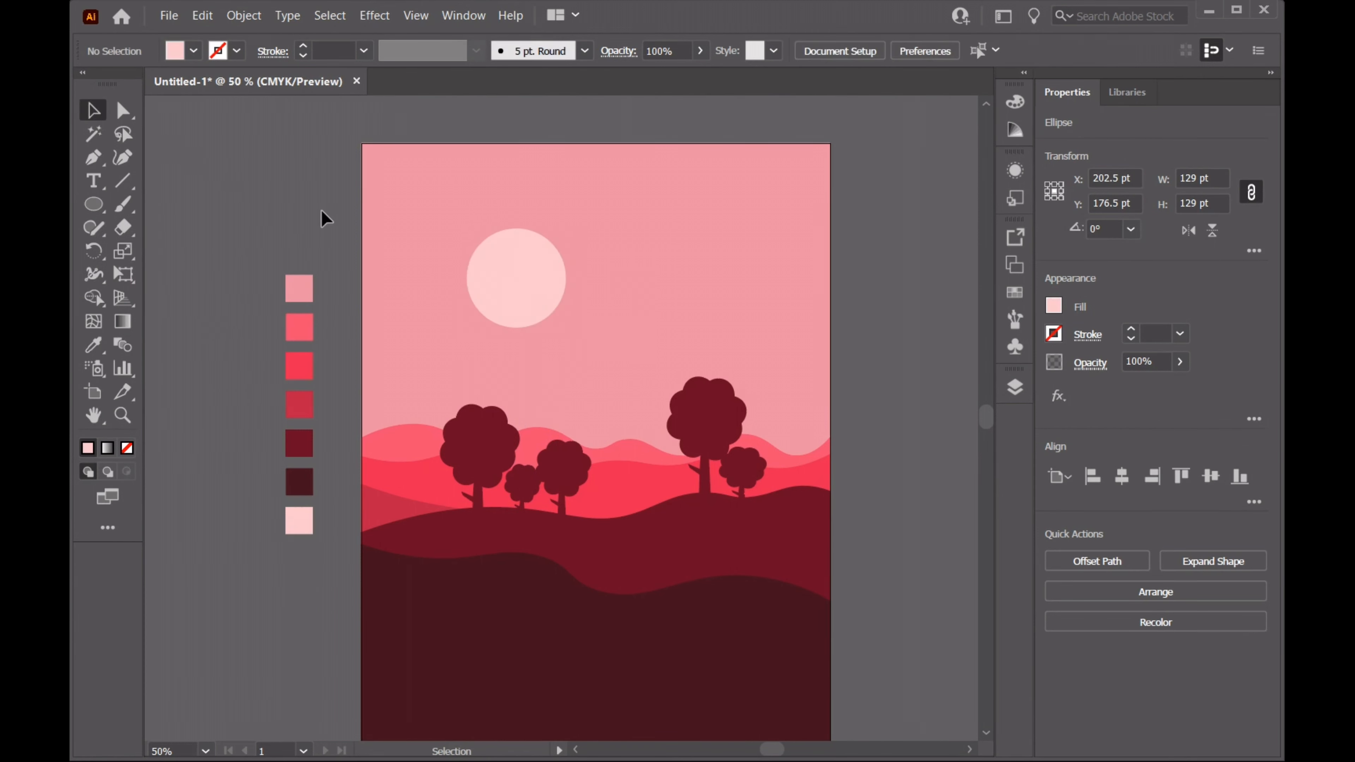
Reduce the sun circle's opacity to 77%
left_click(531, 291)
left_click(698, 52)
left_click(679, 75)
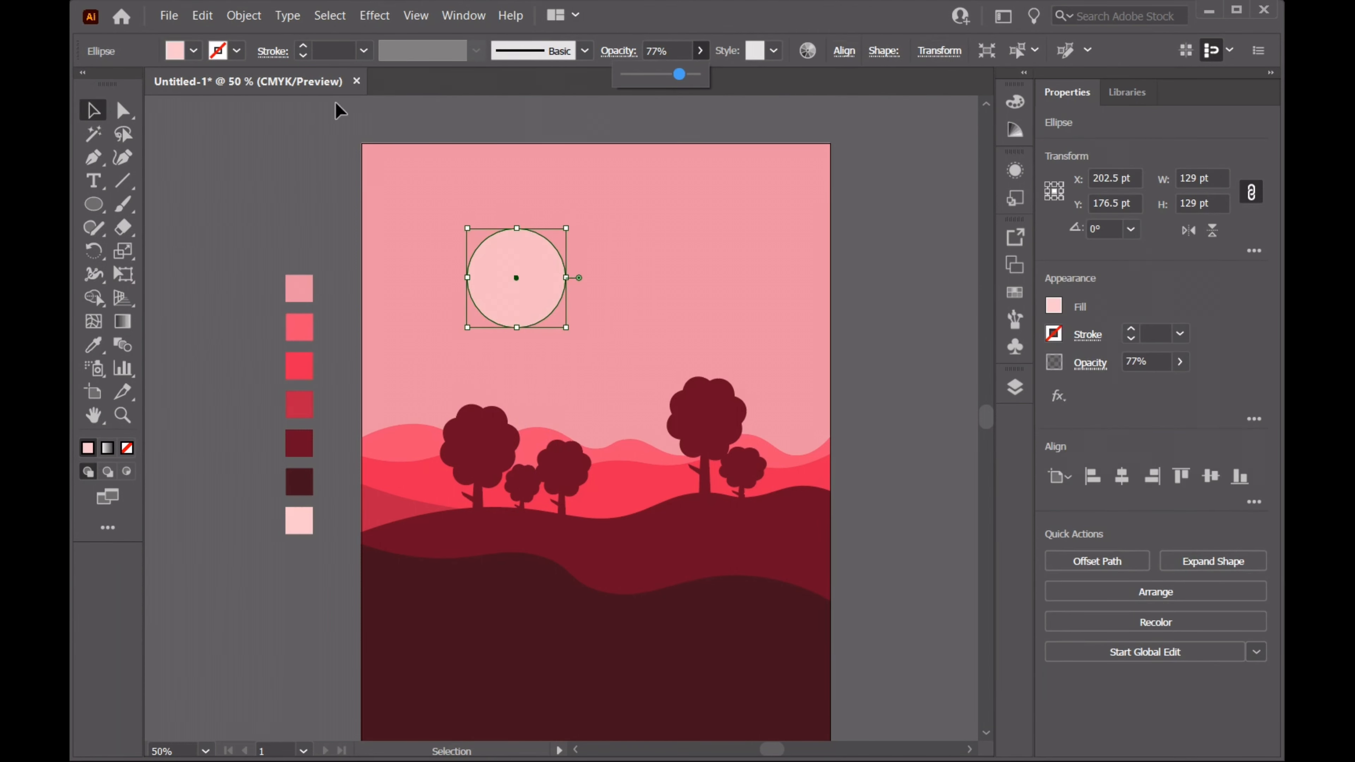
left_click(176, 132)
left_click(549, 313)
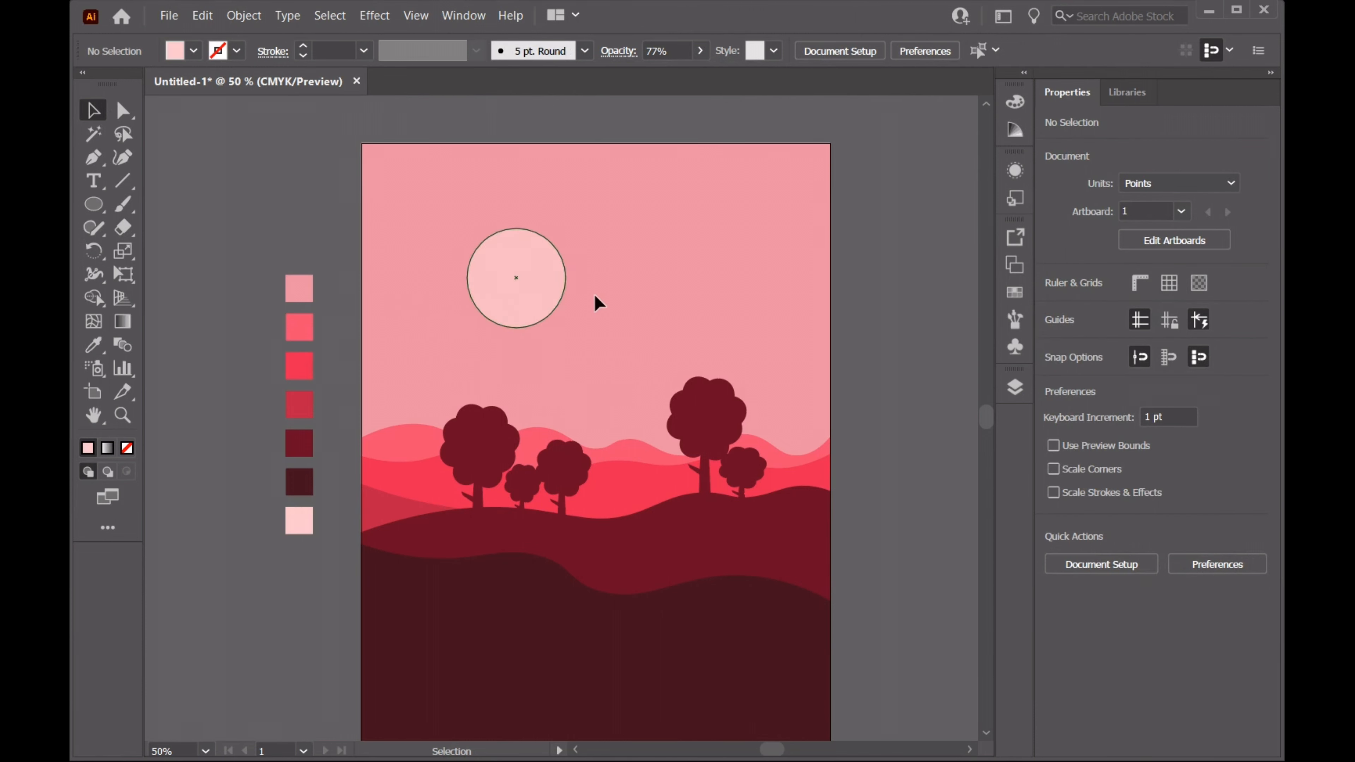
left_click(512, 464)
scroll(715, 578, "up", 1)
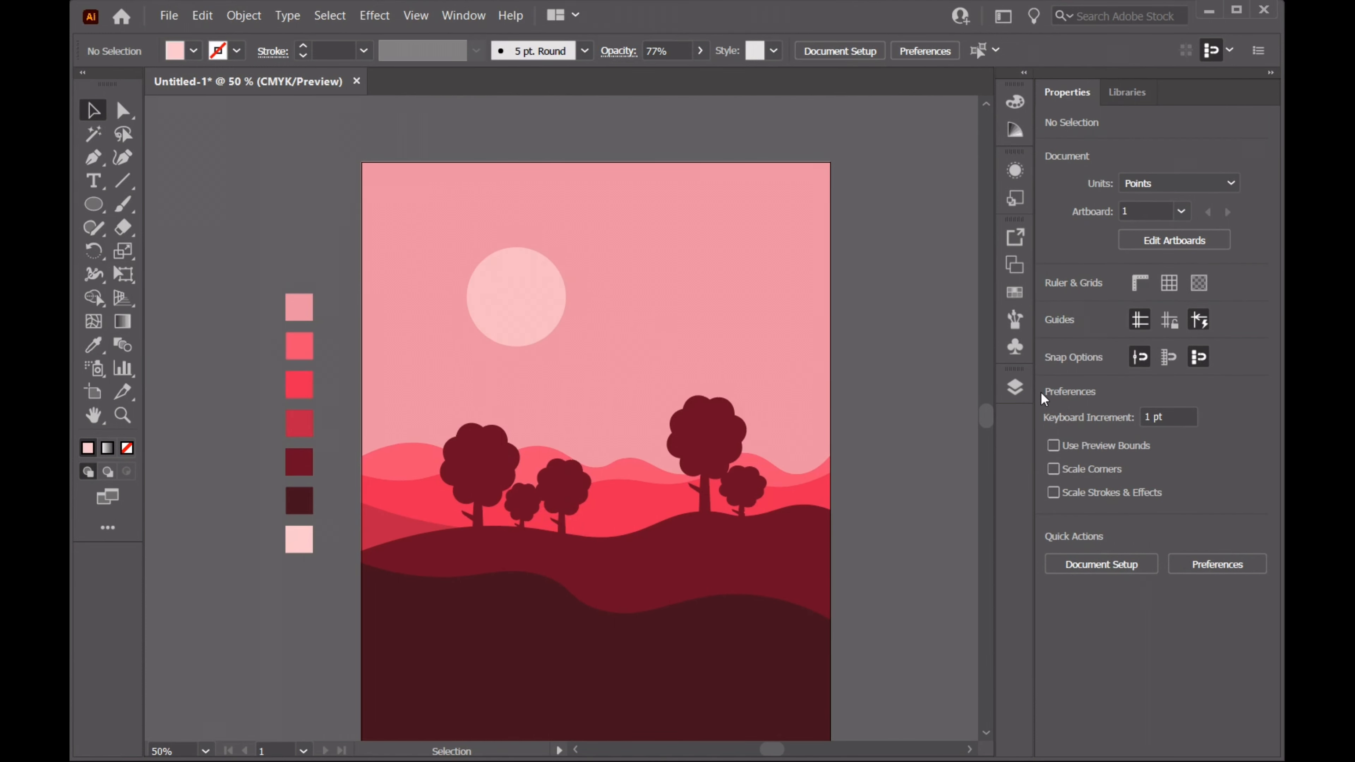
Lock the sun's layer, Layer 10, and add a new layer for the tree shadows
left_click(1014, 387)
left_click(936, 732)
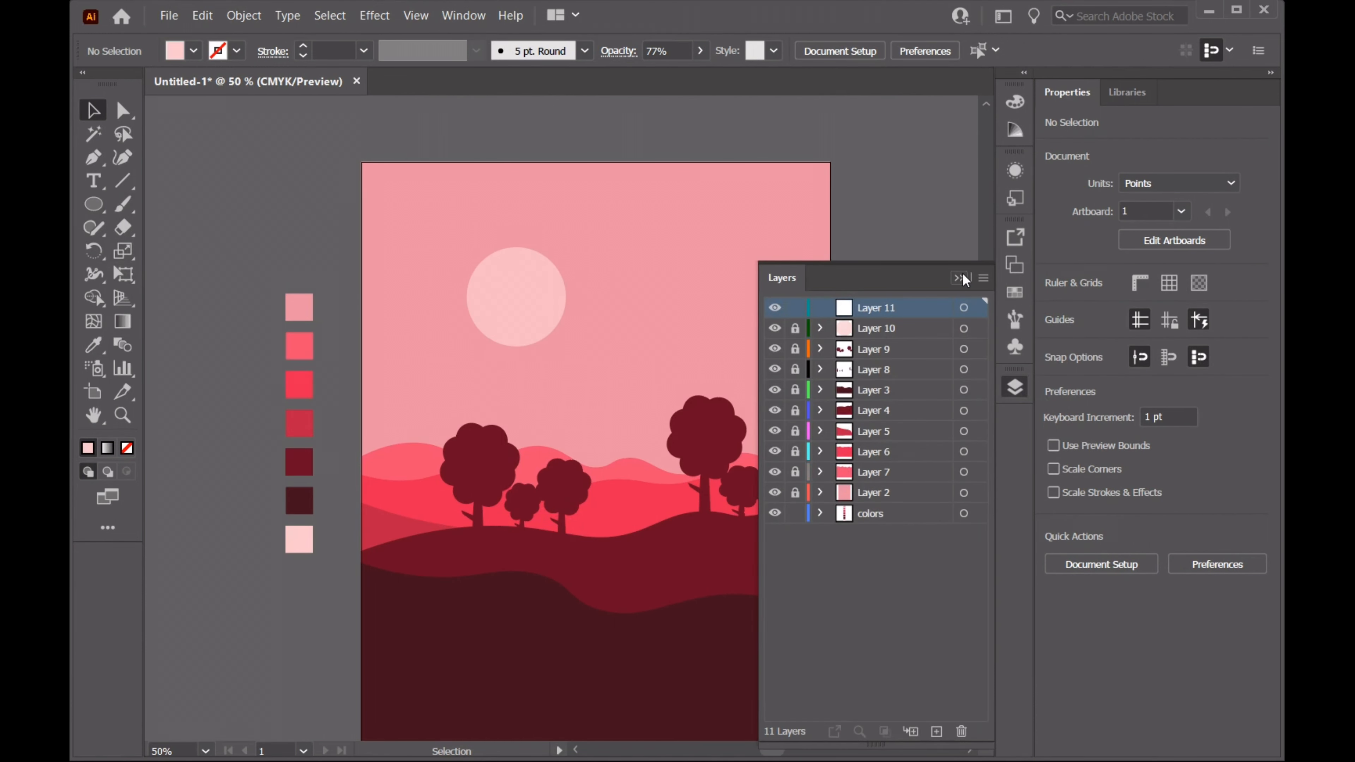
left_click(960, 277)
scroll(774, 510, "up", 1)
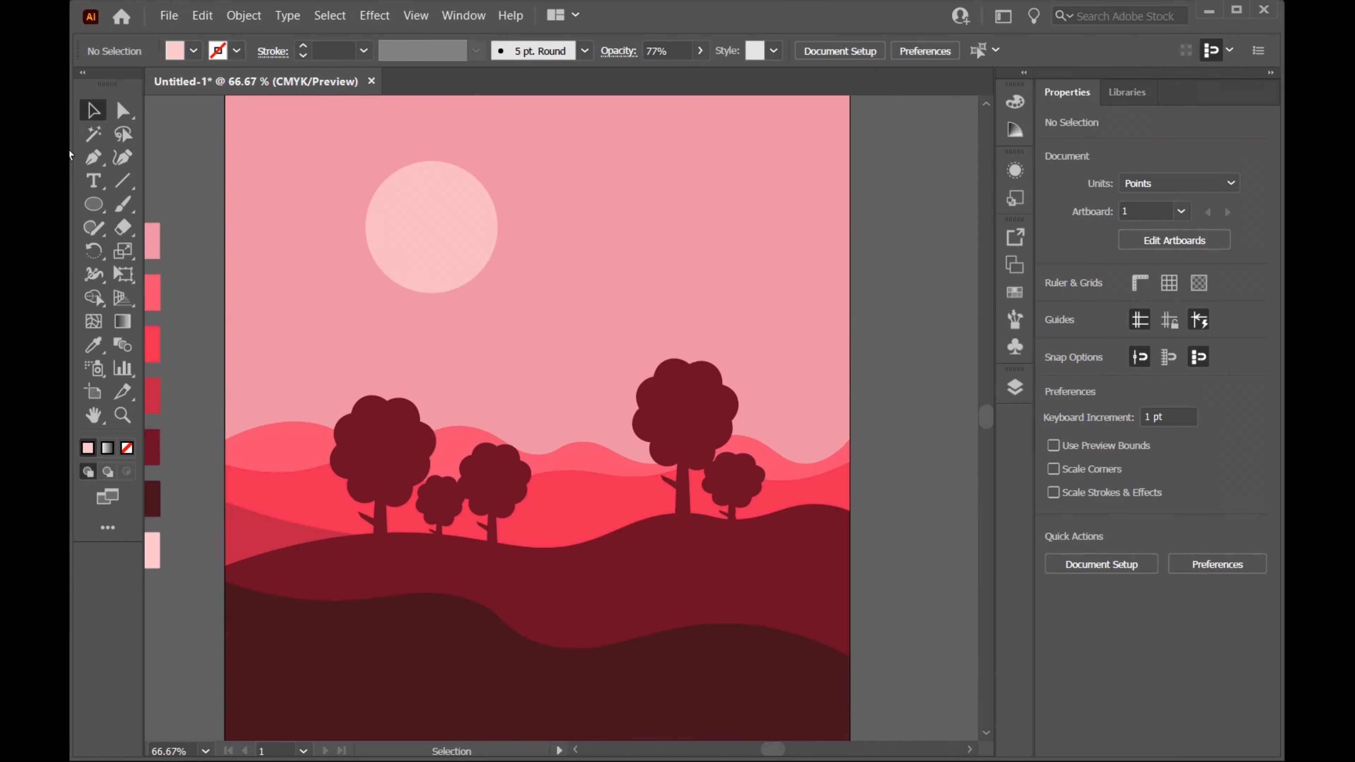
Draw a closed four-sided shadow with the Pen tool from the large left tree's base, widening down-right, about 89 pt wide and 91 pt tall
left_click(93, 157)
left_click(374, 533)
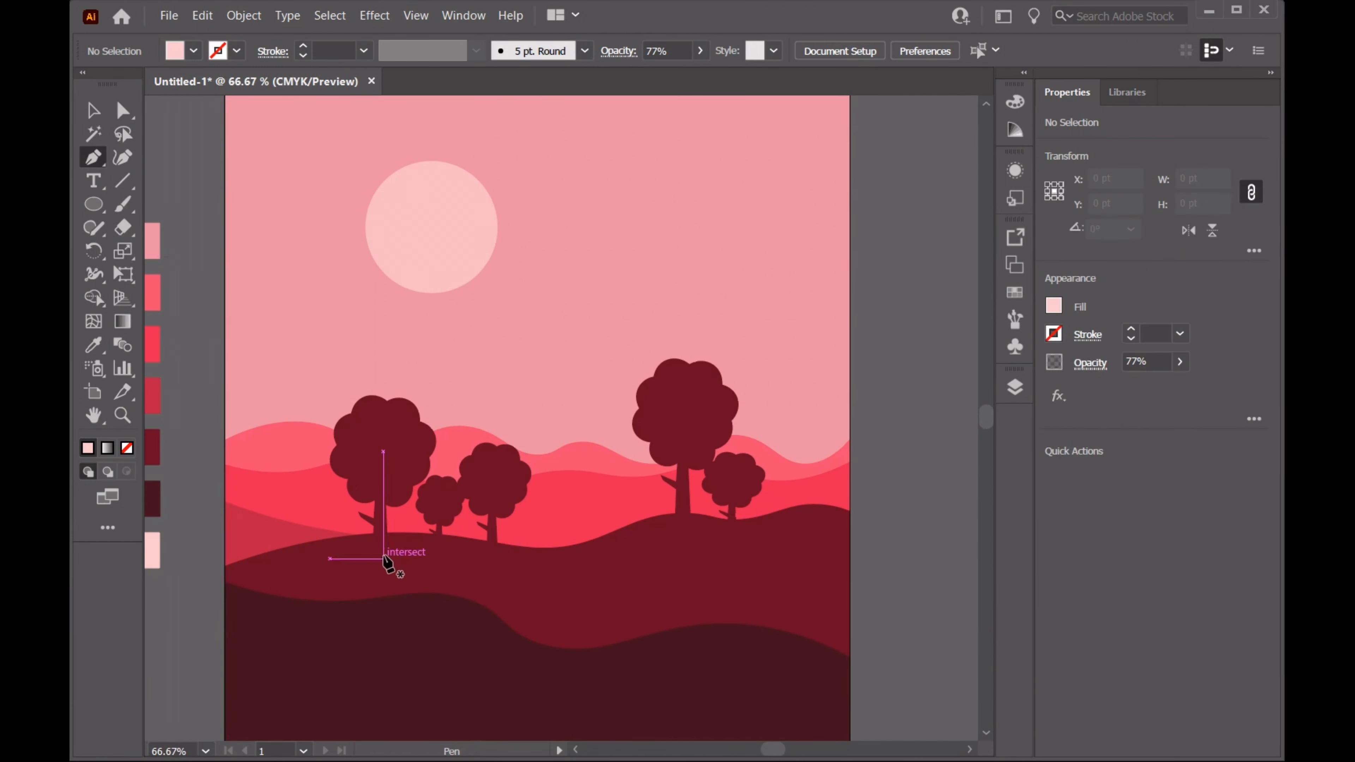
left_click(426, 625)
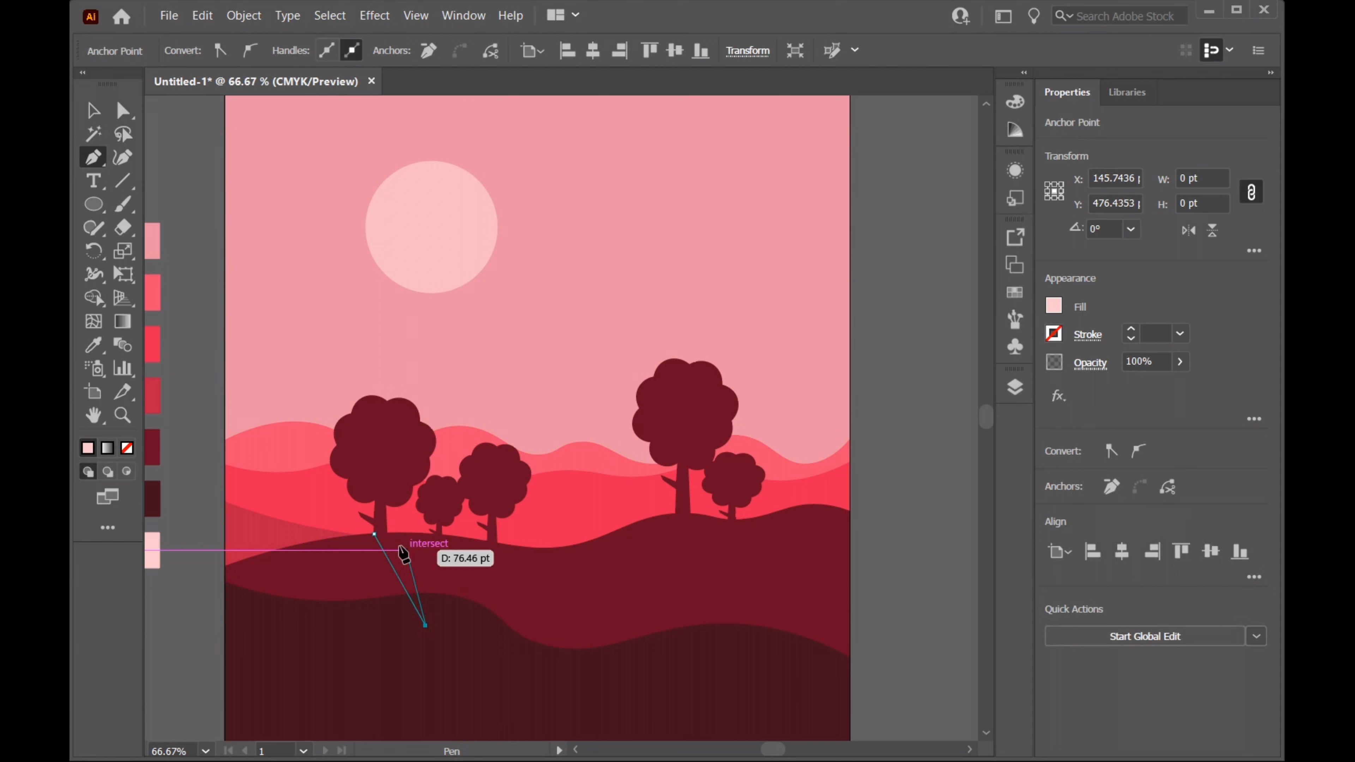
left_click(464, 617)
left_click(387, 533)
left_click(374, 533)
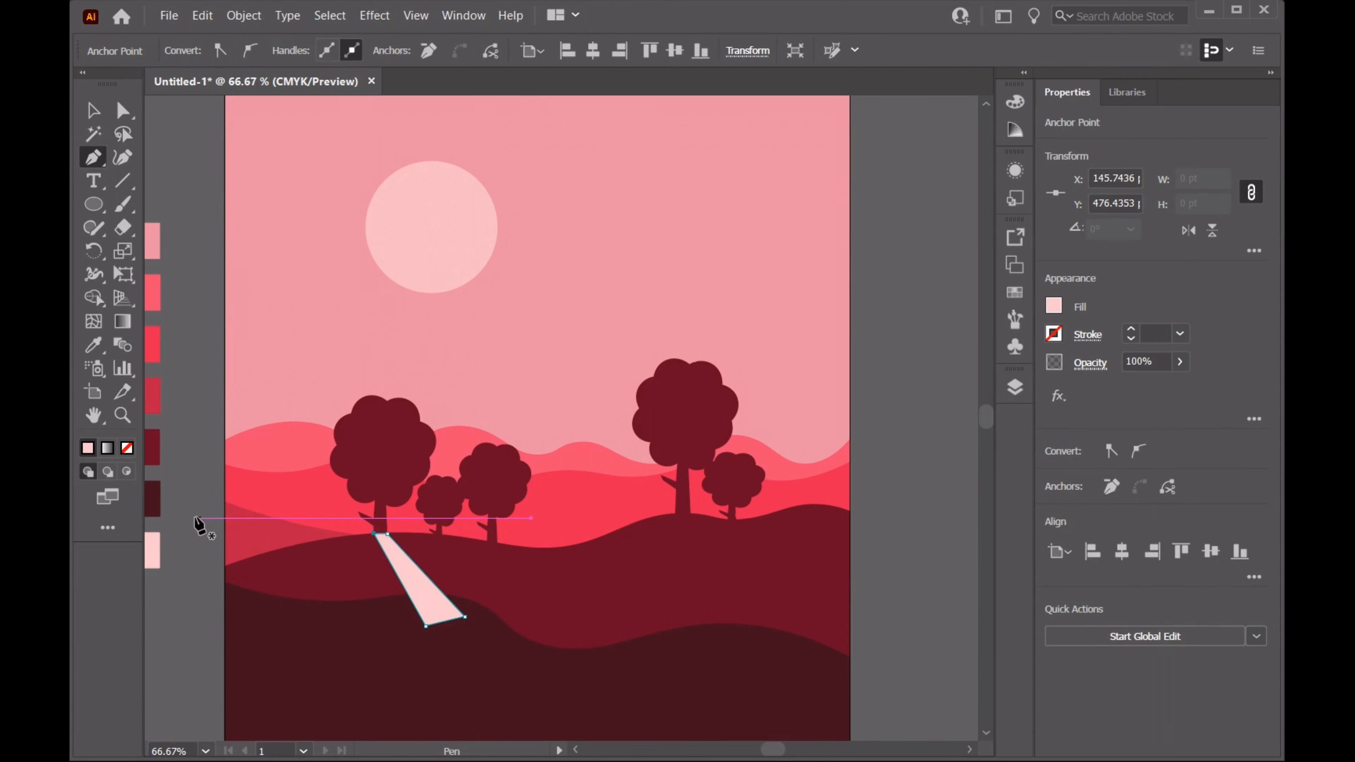
Fill the shadow shape with the dark maroon of the foreground hill
left_click(93, 345)
left_click(343, 688)
key("v")
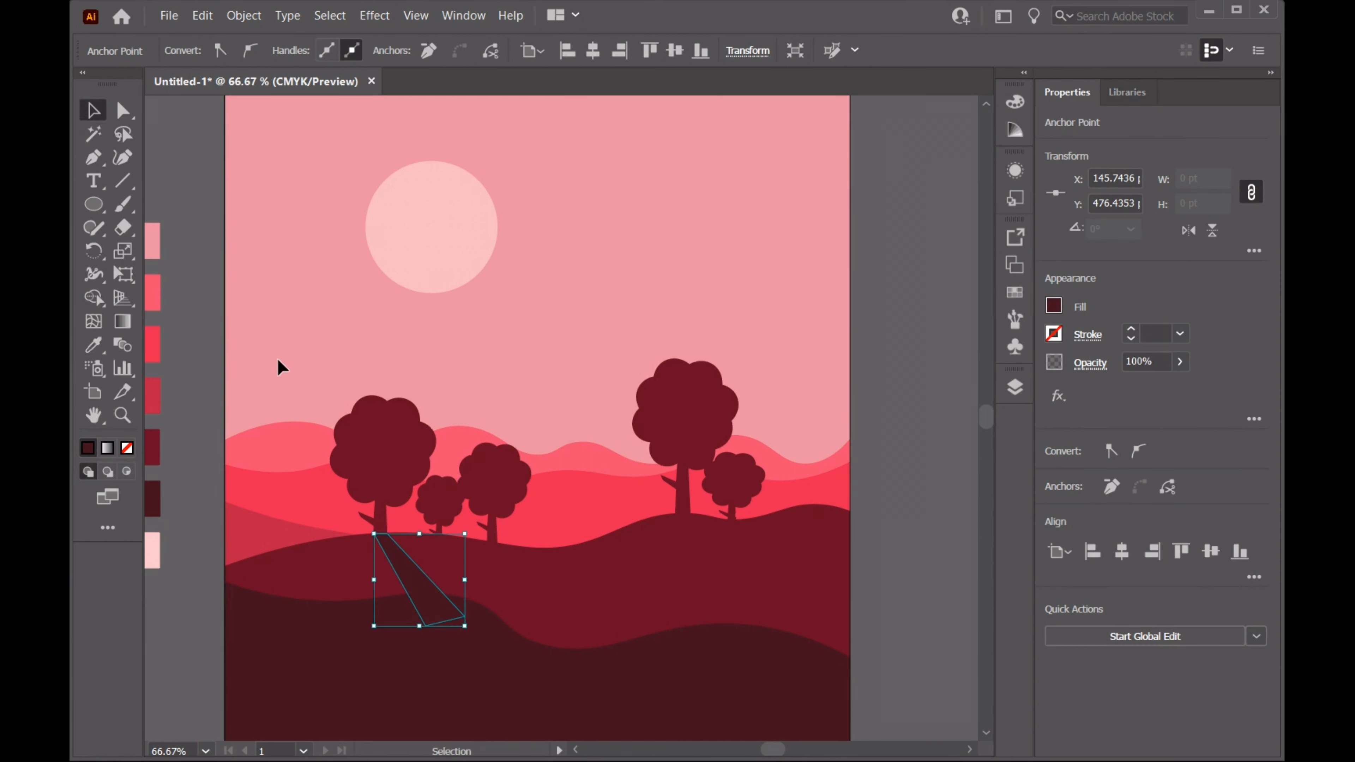
left_click(315, 645)
Copy the shadow to the medium tree's base and stretch its lower corners with the Curvature tool to 142 pt wide and 124 pt tall
left_click_drag(414, 589, 527, 599)
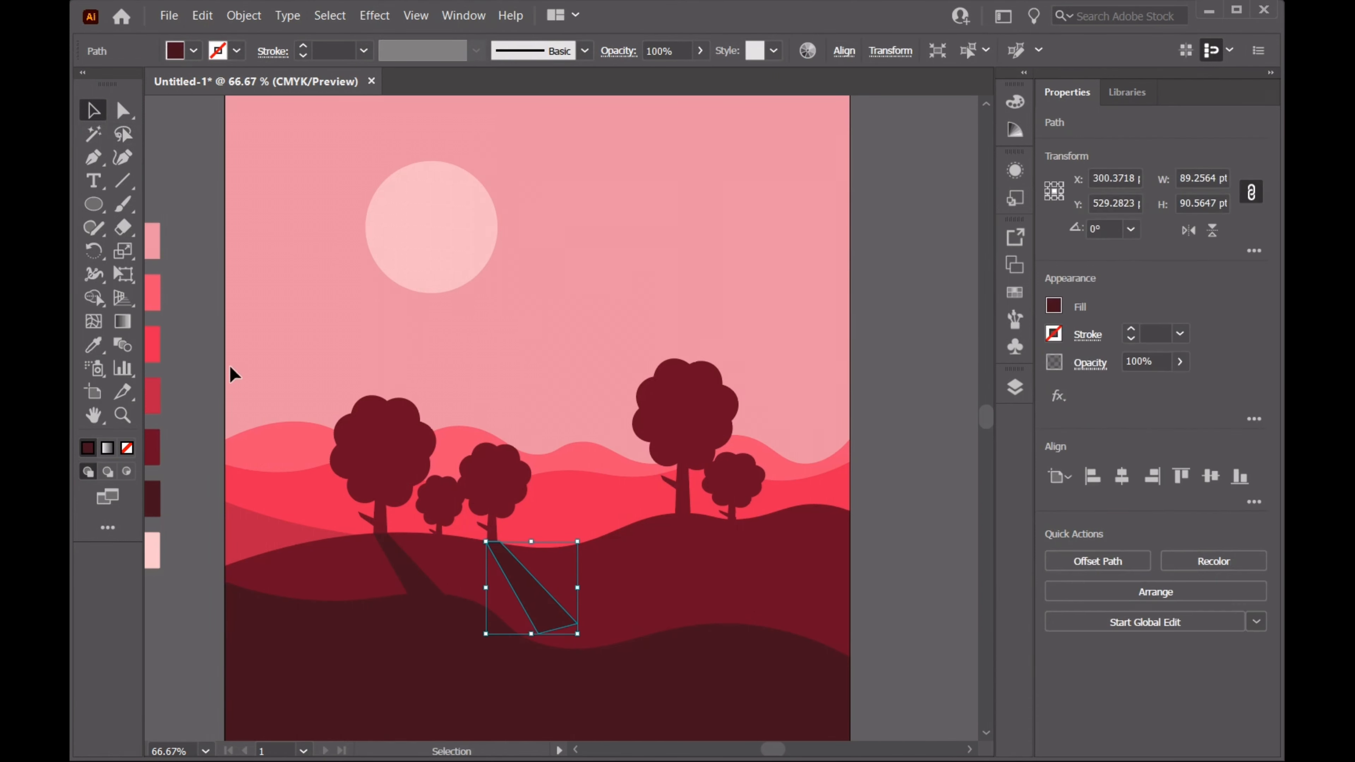
left_click(123, 157)
scroll(468, 524, "up", 4)
left_click_drag(608, 583, 554, 584)
scroll(603, 547, "down", 4)
left_click_drag(644, 647, 694, 682)
key("v")
key("ctrl+z")
key("ctrl+z")
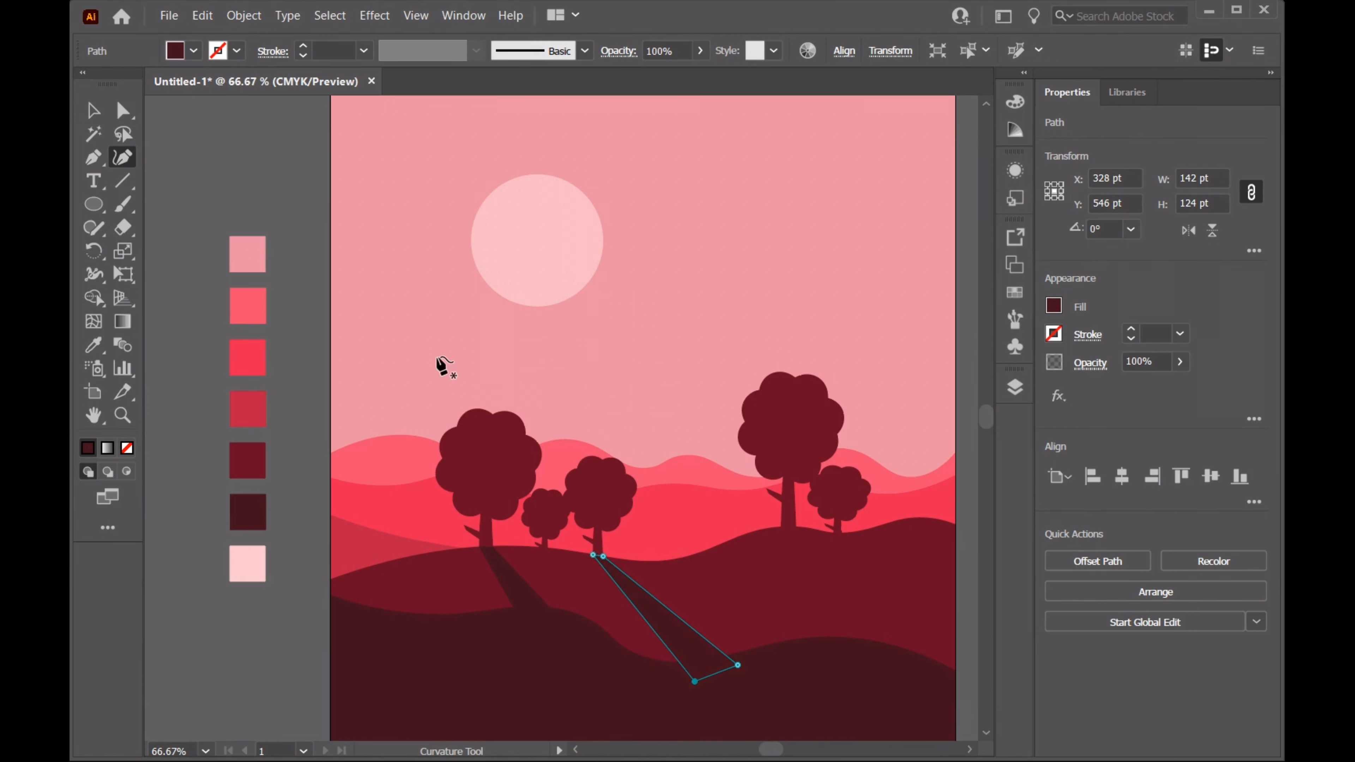
Copy the medium tree's shadow to the small middle tree's base and fit its upper edge to the trunk with the Curvature tool
left_click(91, 112)
left_click(495, 669)
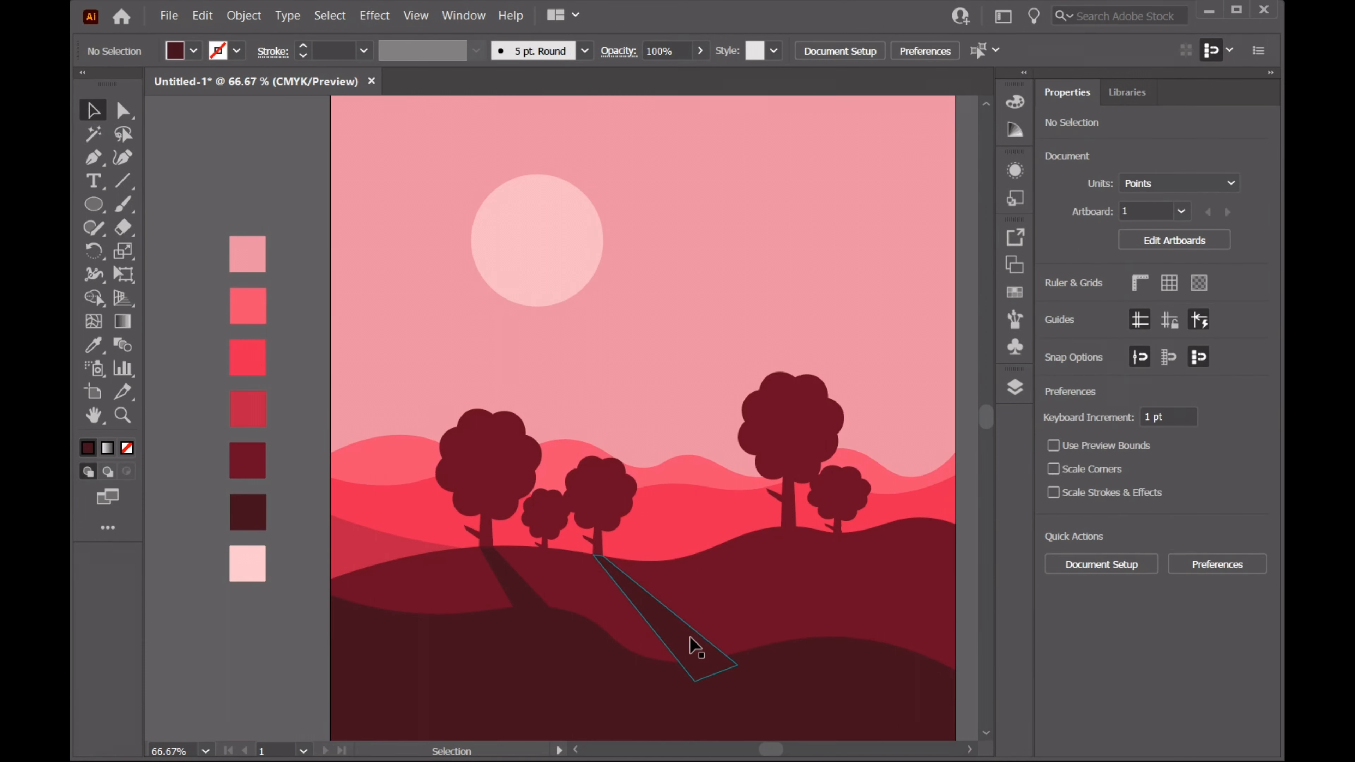
left_click_drag(693, 645, 634, 643)
scroll(566, 606, "up", 1)
left_click(132, 165)
scroll(467, 406, "up", 3)
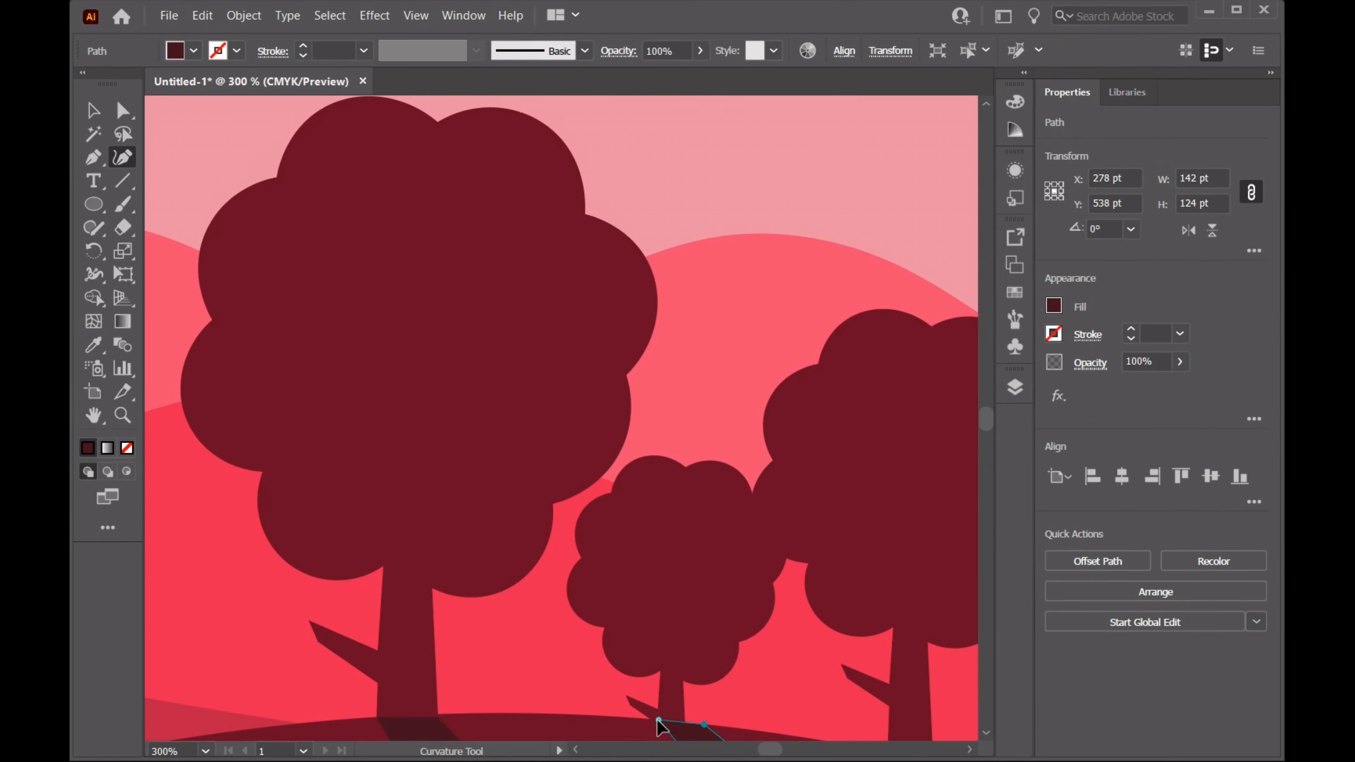
left_click_drag(704, 724, 691, 726)
scroll(748, 652, "down", 4)
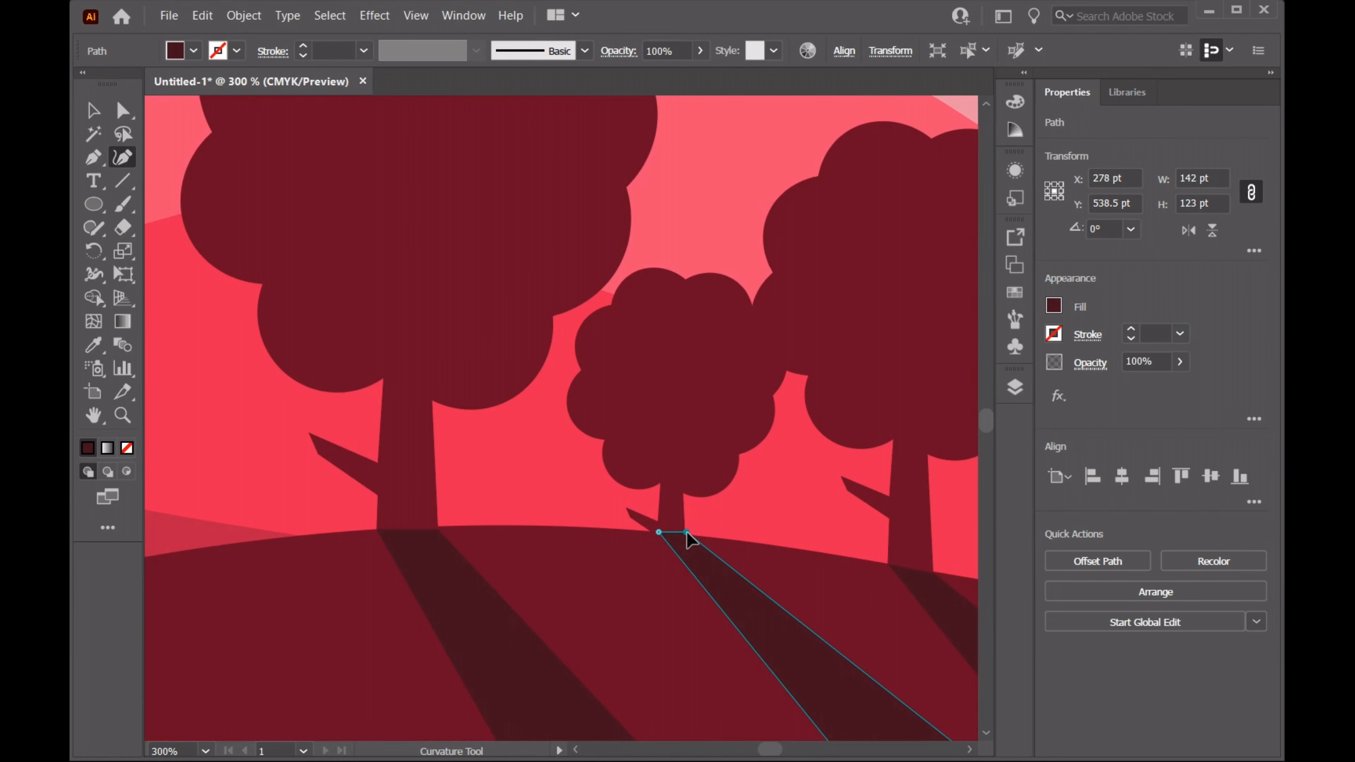
scroll(811, 576, "down", 3)
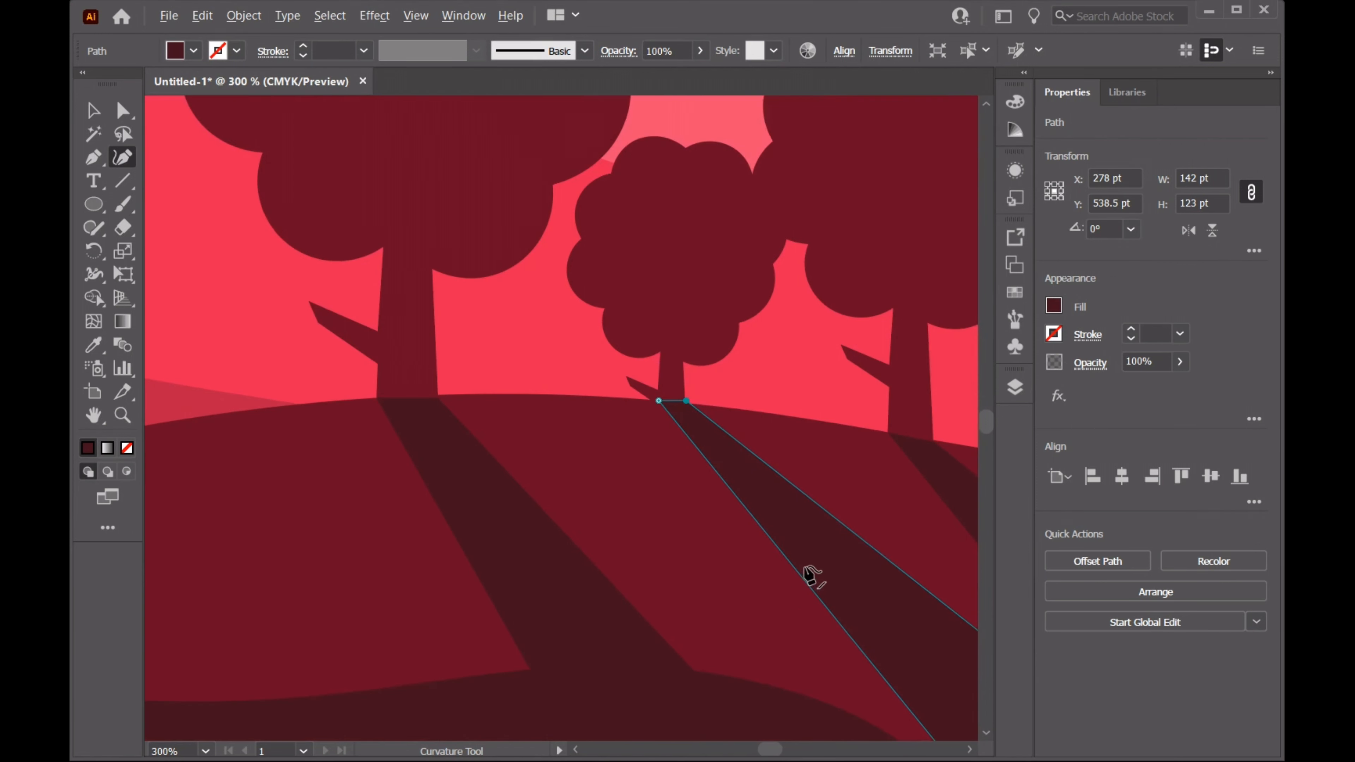
scroll(808, 572, "down", 3)
scroll(946, 688, "down", 1)
left_click_drag(758, 750, 772, 750)
scroll(689, 706, "up", 1)
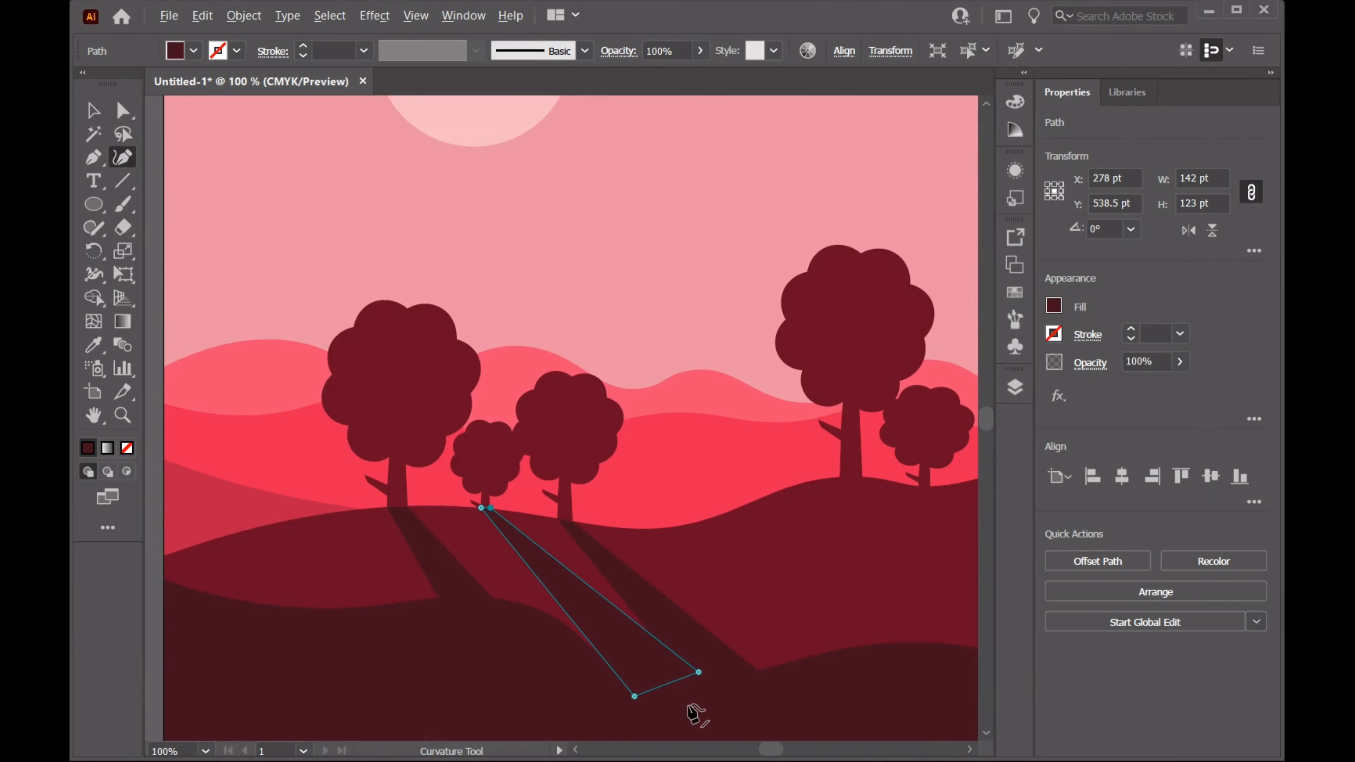
Pull in the lower corners of the small tree's shadow, making it about 120 pt wide and 124 pt tall, and deselect it
left_click_drag(618, 701, 608, 698)
left_click_drag(699, 672, 665, 695)
left_click(98, 114)
left_click(481, 288)
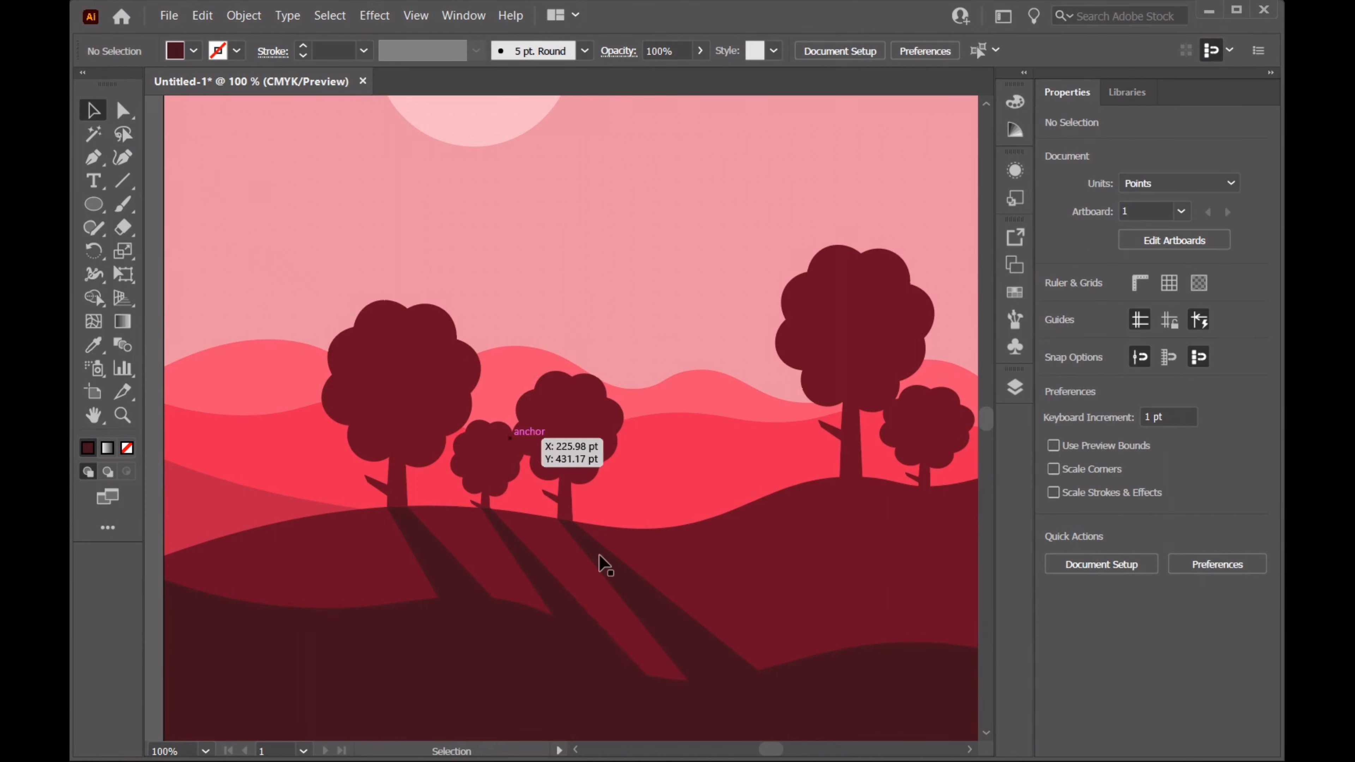
Copy the small tree's shadow to the large right tree's base and reshape its corners with the Curvature tool to 171 pt wide and 150 pt tall
left_click_drag(594, 661, 953, 630)
scroll(928, 523, "up", 3)
scroll(785, 458, "up", 1)
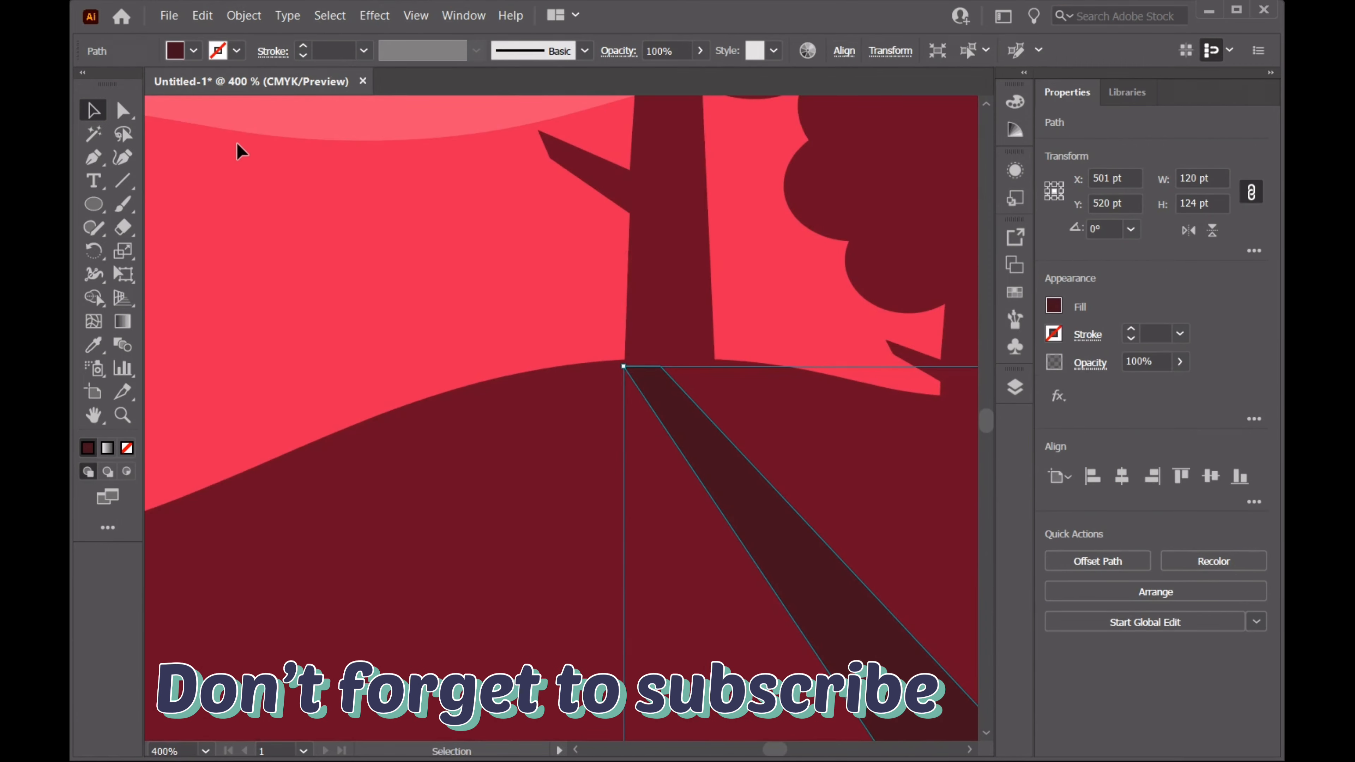
left_click(129, 163)
left_click_drag(625, 368, 625, 361)
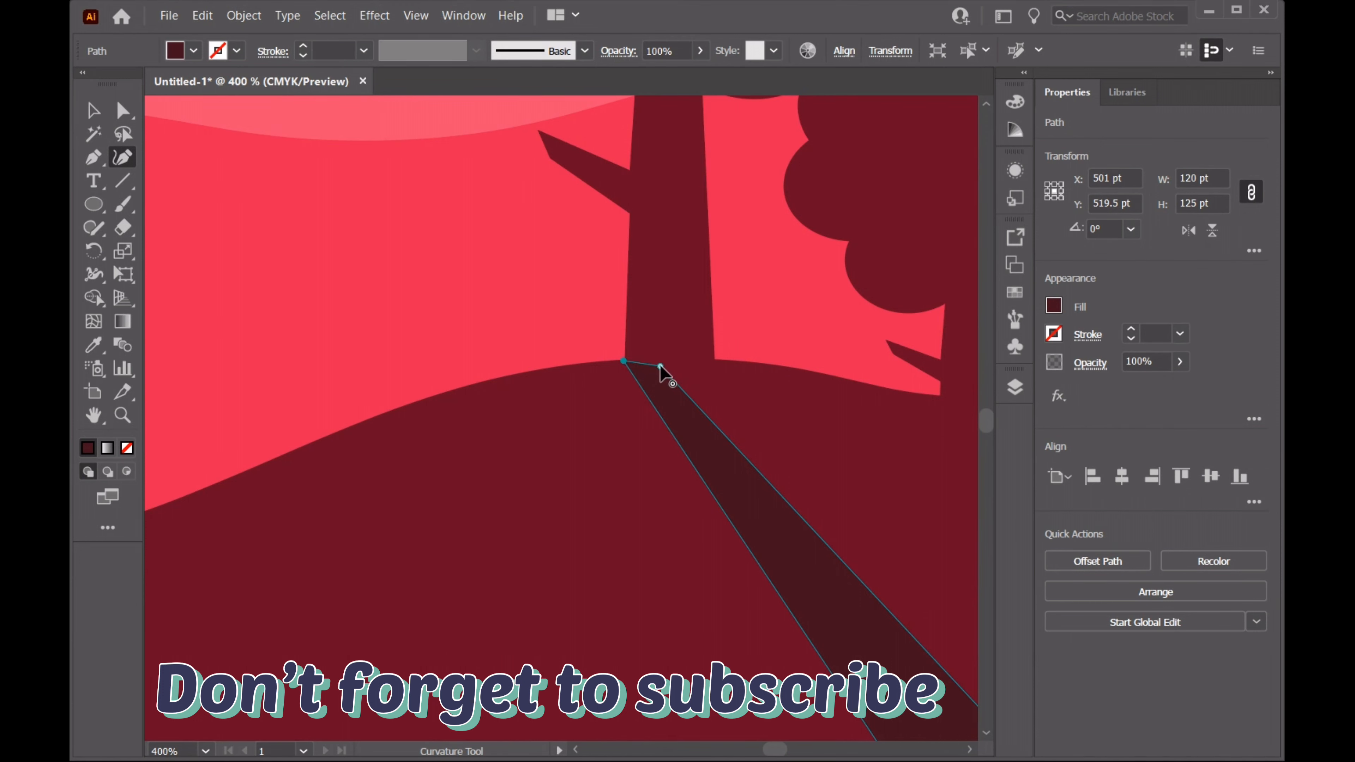
left_click_drag(661, 367, 717, 363)
key("ctrl+0")
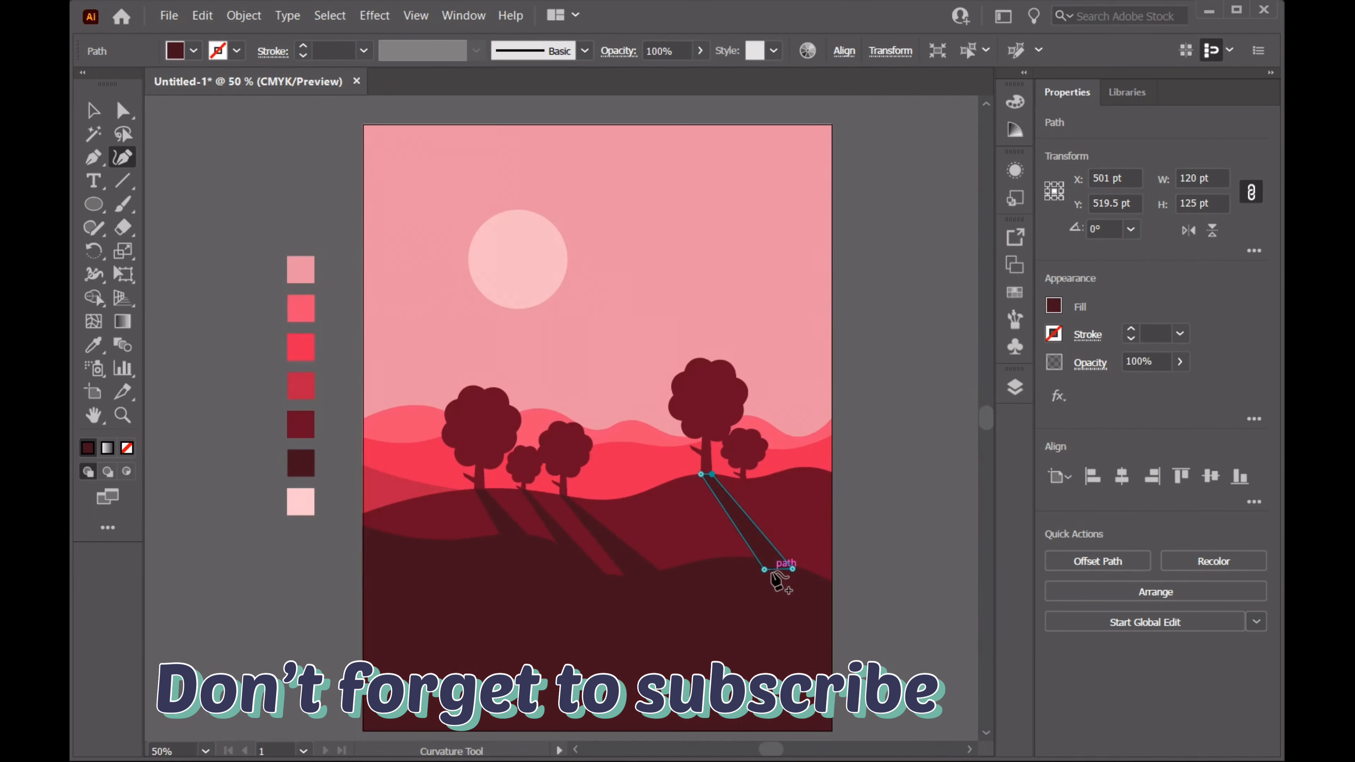
left_click_drag(764, 570, 831, 588)
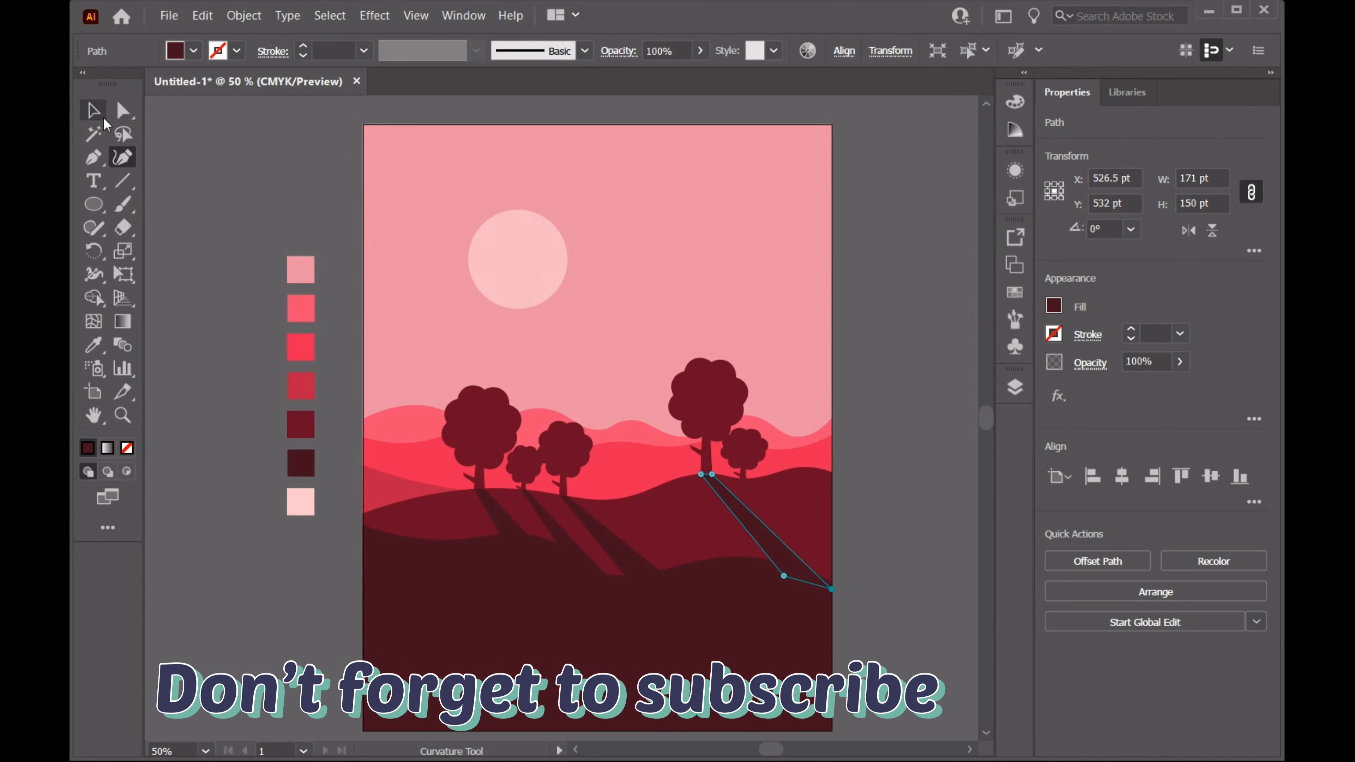